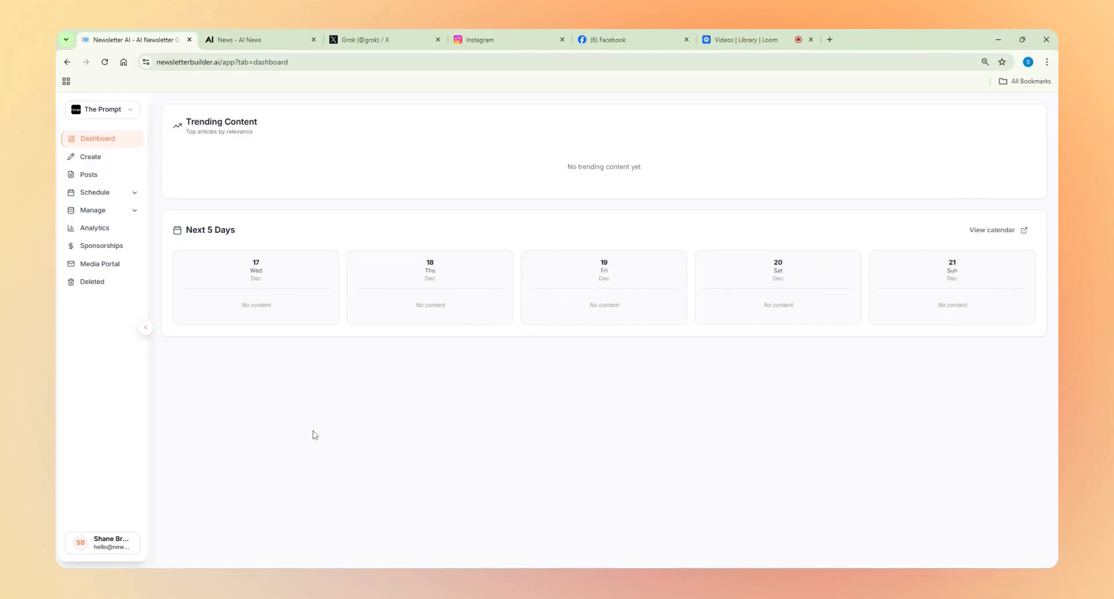
Create a new newsletter from a blank draft.
{"action": "left_click", "coordinate": [93, 158]}
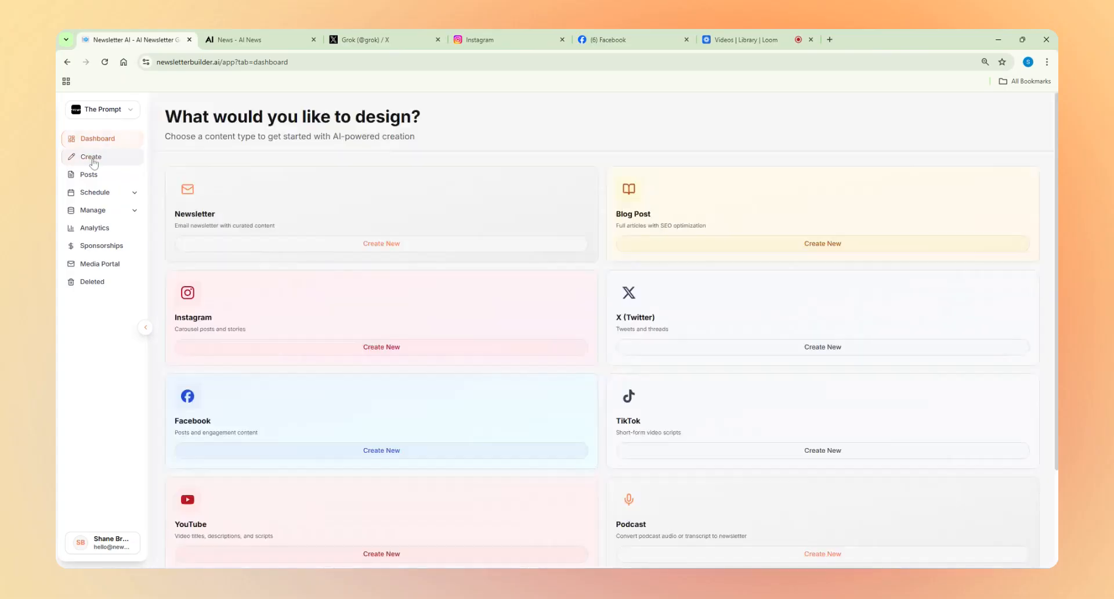
{"action": "left_click", "coordinate": [286, 247]}
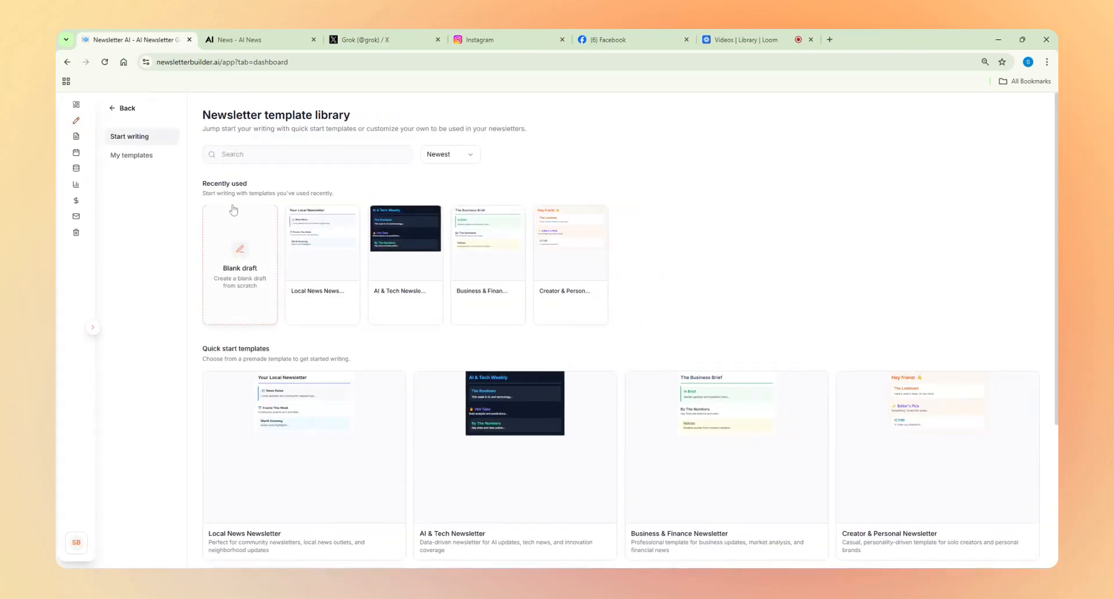
{"action": "left_click", "coordinate": [233, 251]}
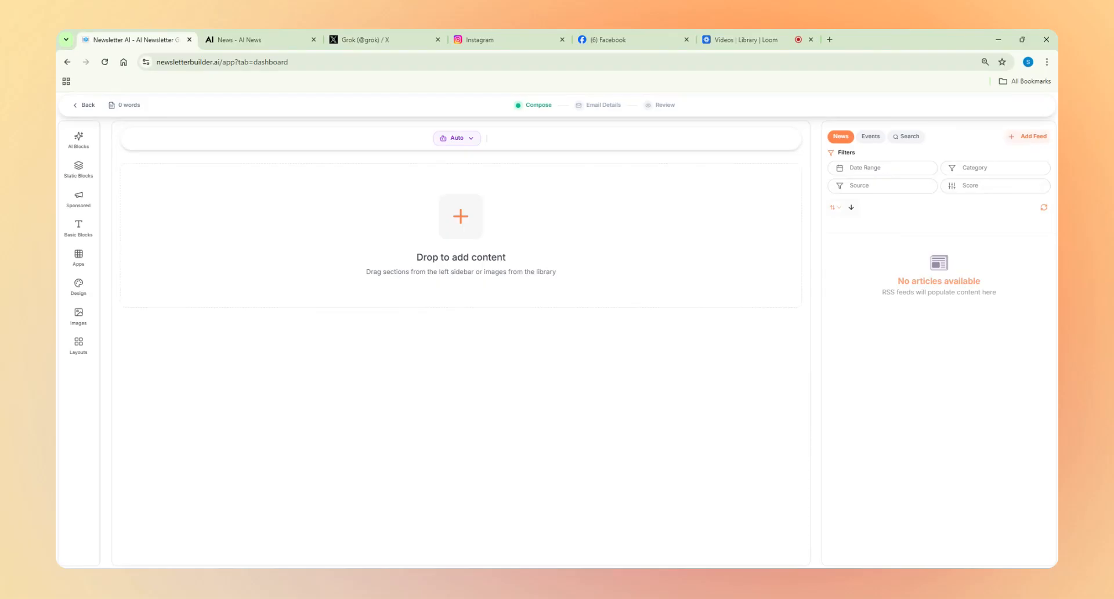
Start adding an RSS feed to the newsletter's news sources and name it "AI News".
{"action": "left_click", "coordinate": [1028, 137]}
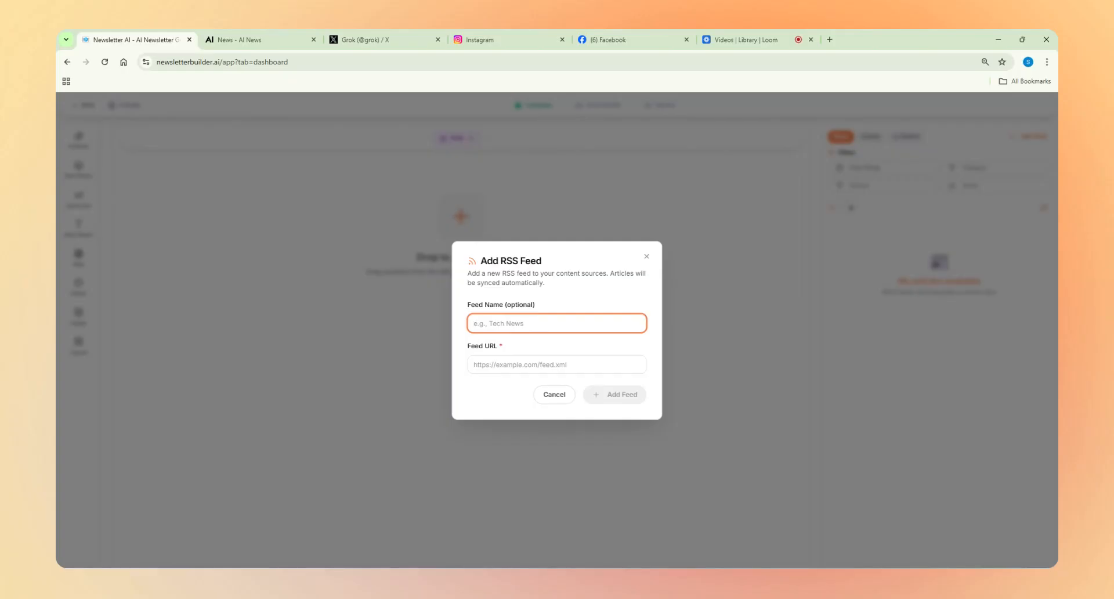
{"action": "left_click", "coordinate": [468, 260]}
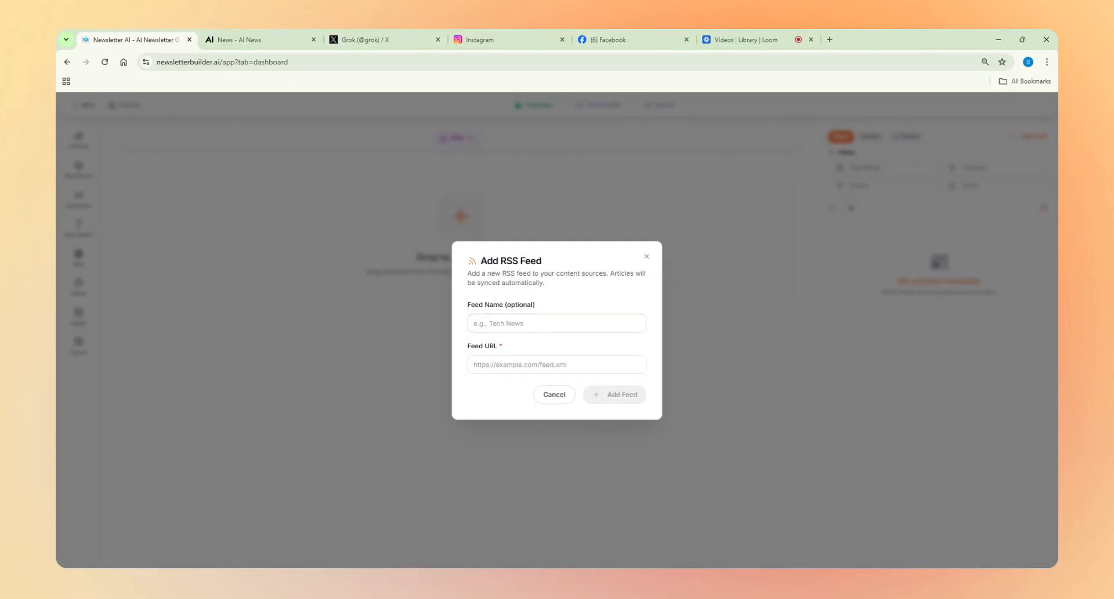
{"action": "left_click", "coordinate": [539, 329]}
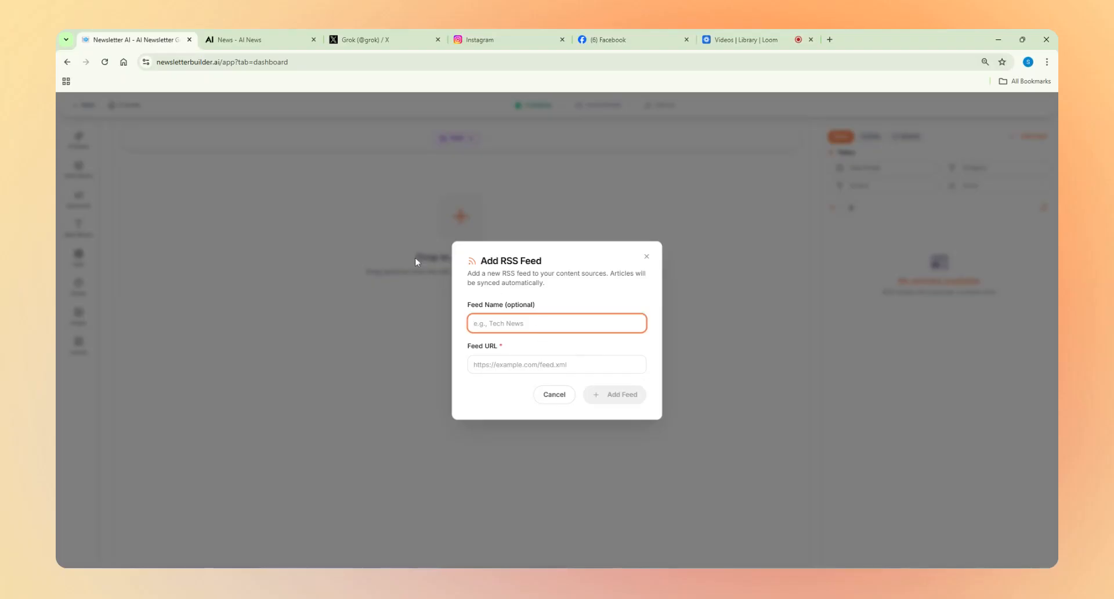
{"action": "type", "text": "AI News"}
{"action": "left_click", "coordinate": [474, 364]}
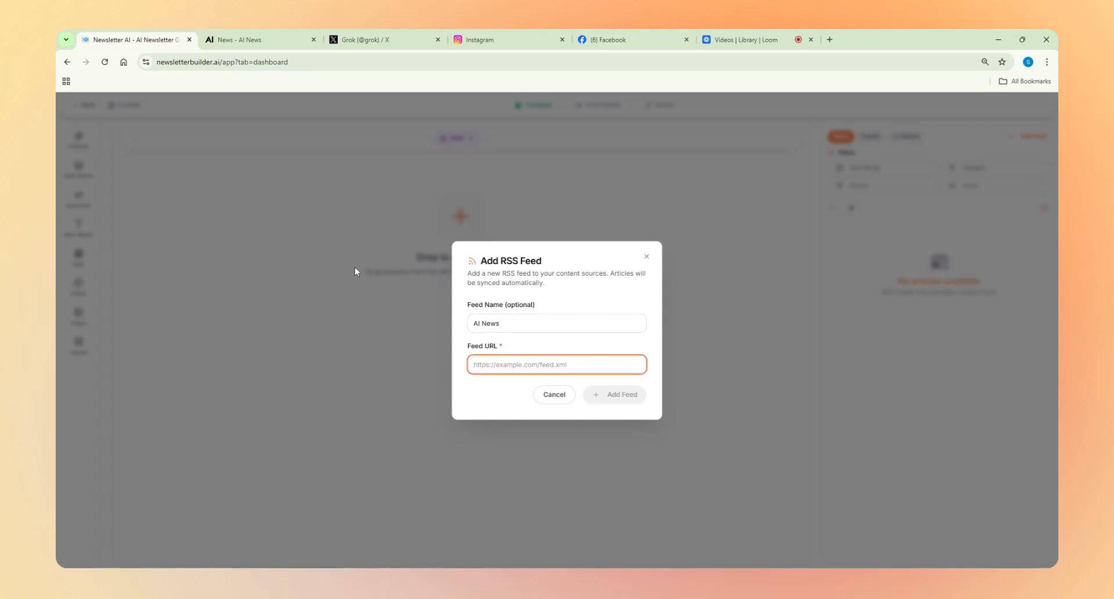
Look through the articles on the already open AI News website and copy the news page's address.
{"action": "left_click", "coordinate": [270, 47]}
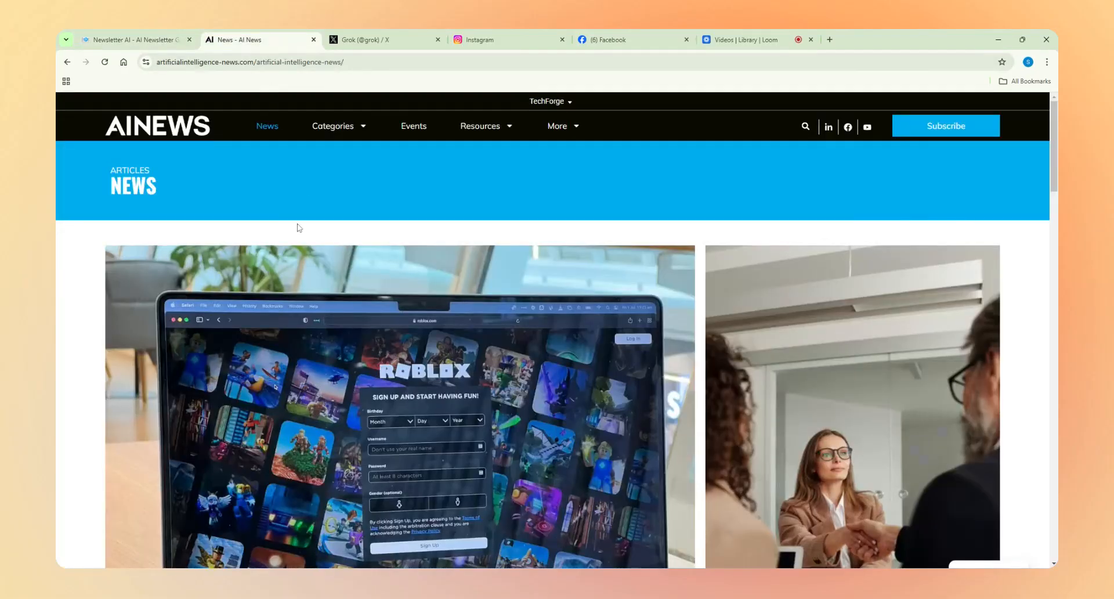
{"action": "scroll", "coordinate": [174, 266], "scroll_direction": "down", "scroll_amount": 5}
{"action": "scroll", "coordinate": [179, 268], "scroll_direction": "down", "scroll_amount": 2}
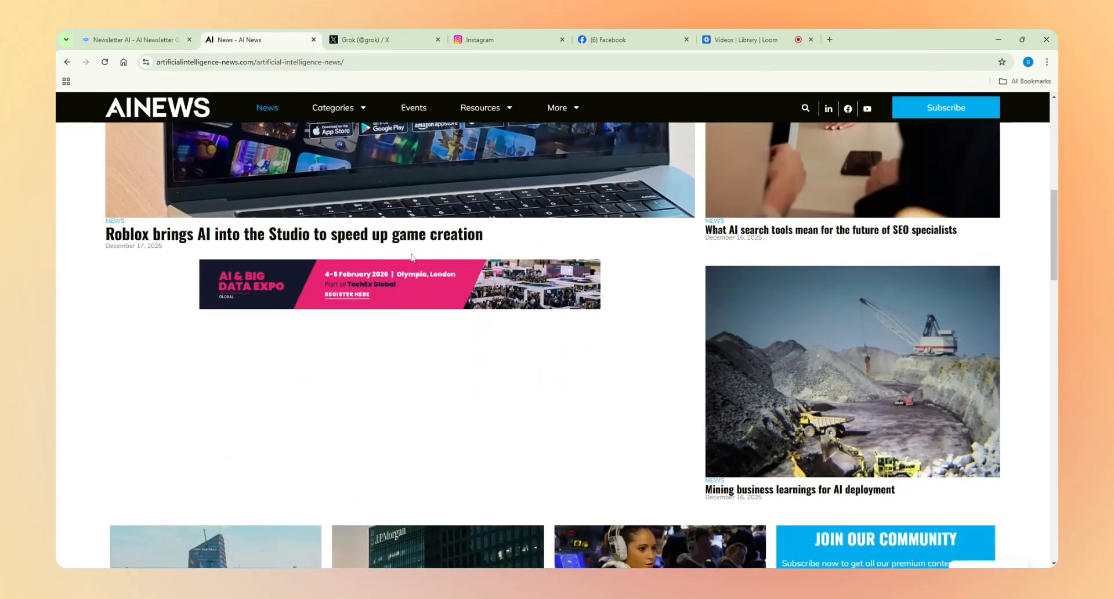
{"action": "scroll", "coordinate": [673, 266], "scroll_direction": "down", "scroll_amount": 3}
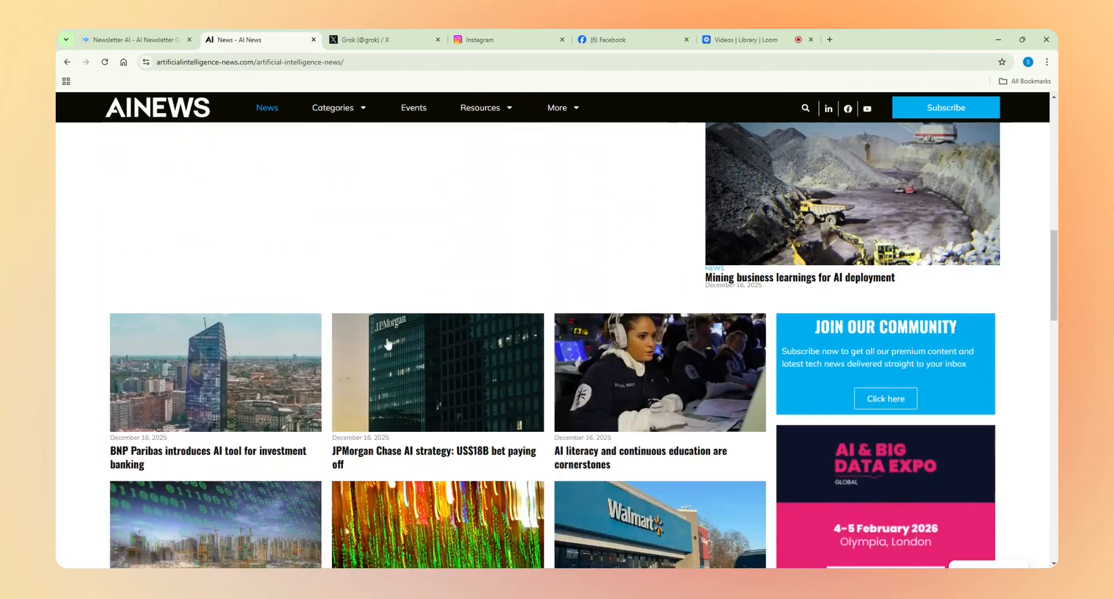
{"action": "scroll", "coordinate": [389, 344], "scroll_direction": "down", "scroll_amount": 2}
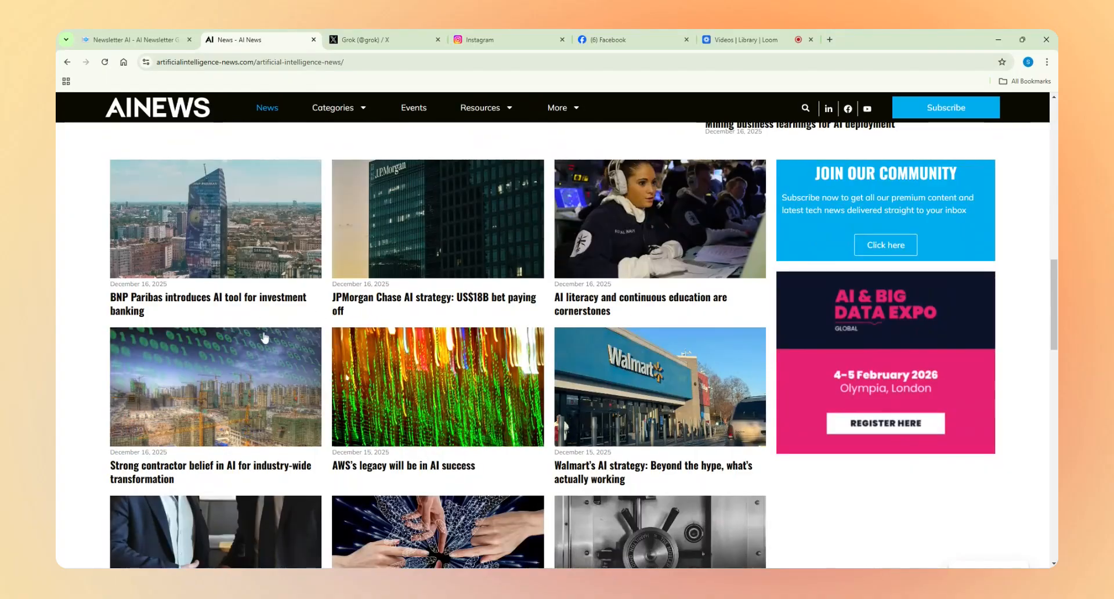
{"action": "scroll", "coordinate": [599, 405], "scroll_direction": "up", "scroll_amount": 10}
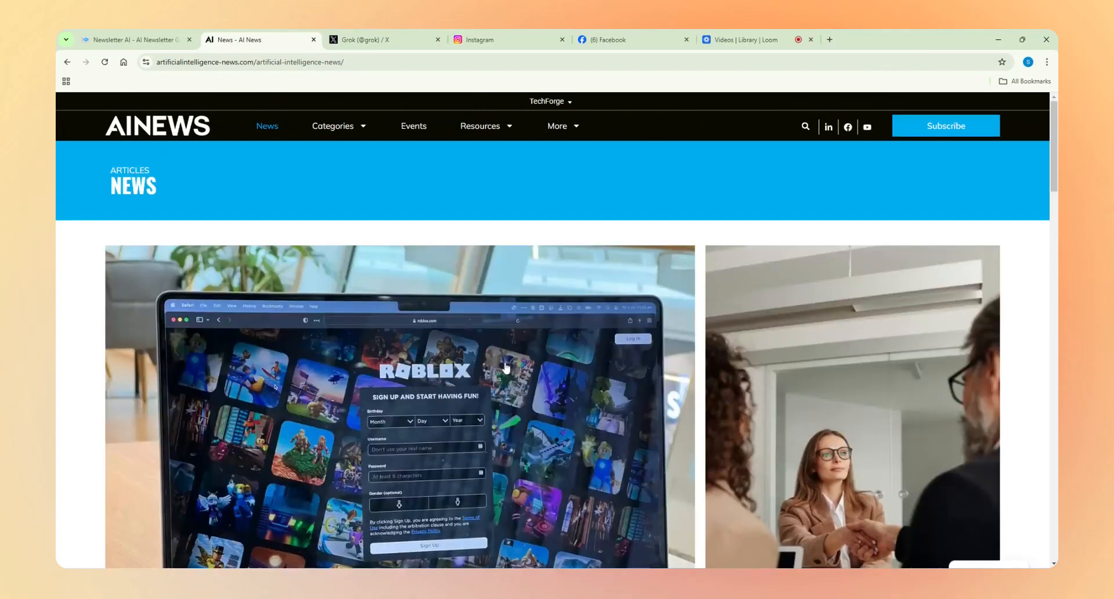
{"action": "left_click", "coordinate": [247, 62]}
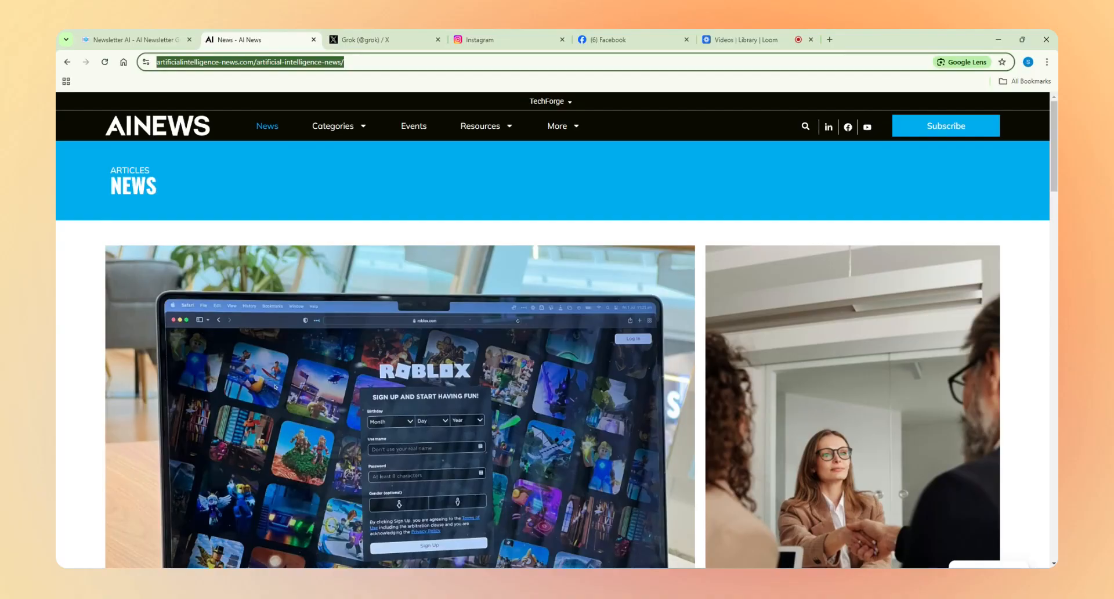
Return to the newsletter builder, paste the copied AI News address as the feed URL and add the feed.
{"action": "left_click", "coordinate": [148, 40]}
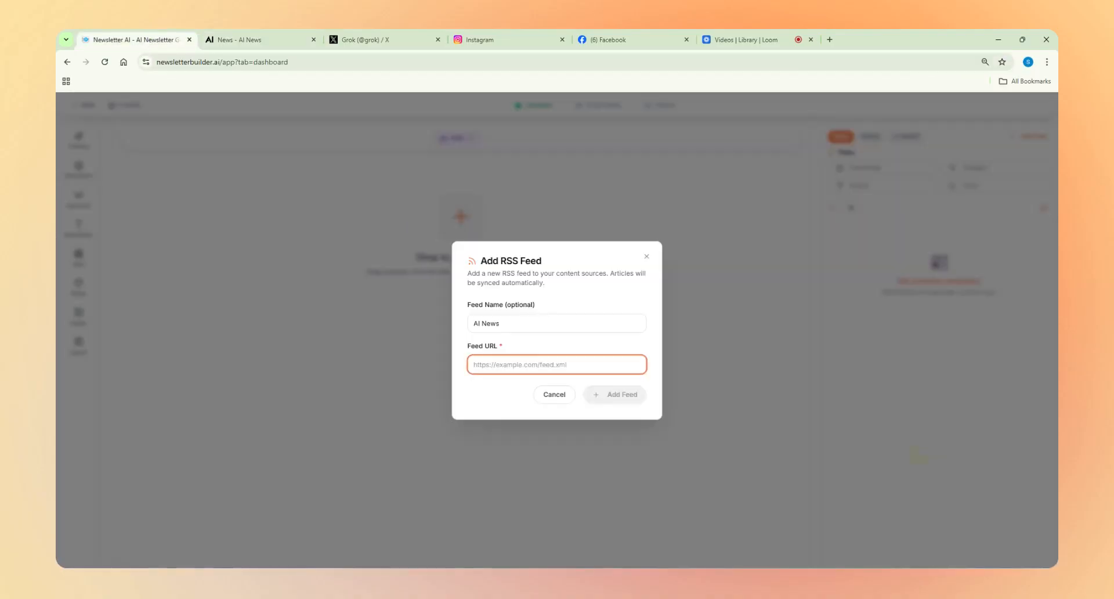
{"action": "key", "text": "ctrl+v"}
{"action": "left_click", "coordinate": [552, 347]}
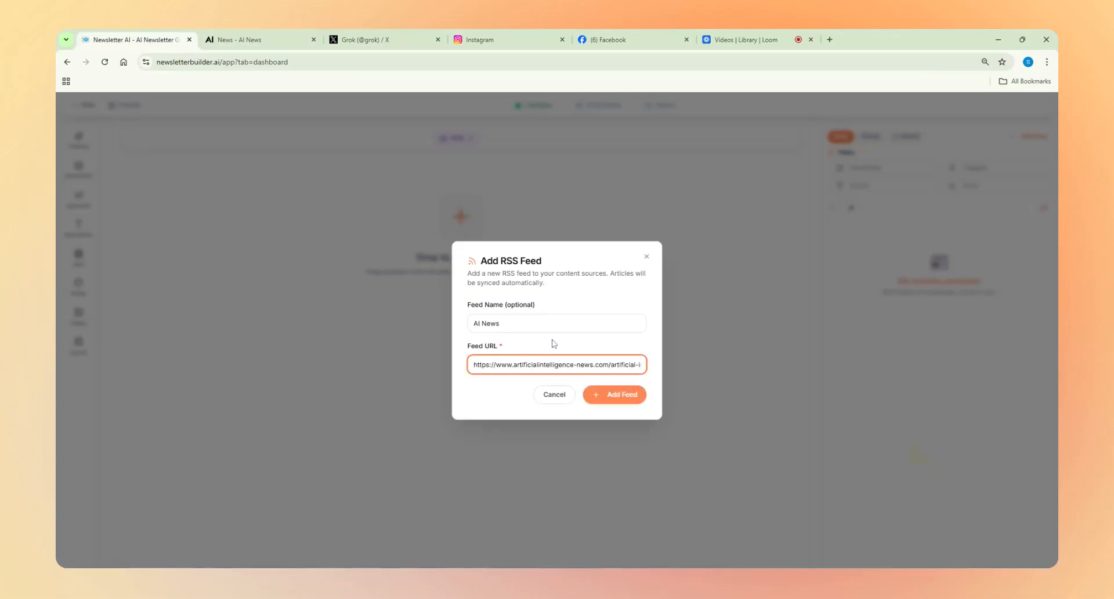
{"action": "left_click", "coordinate": [620, 397]}
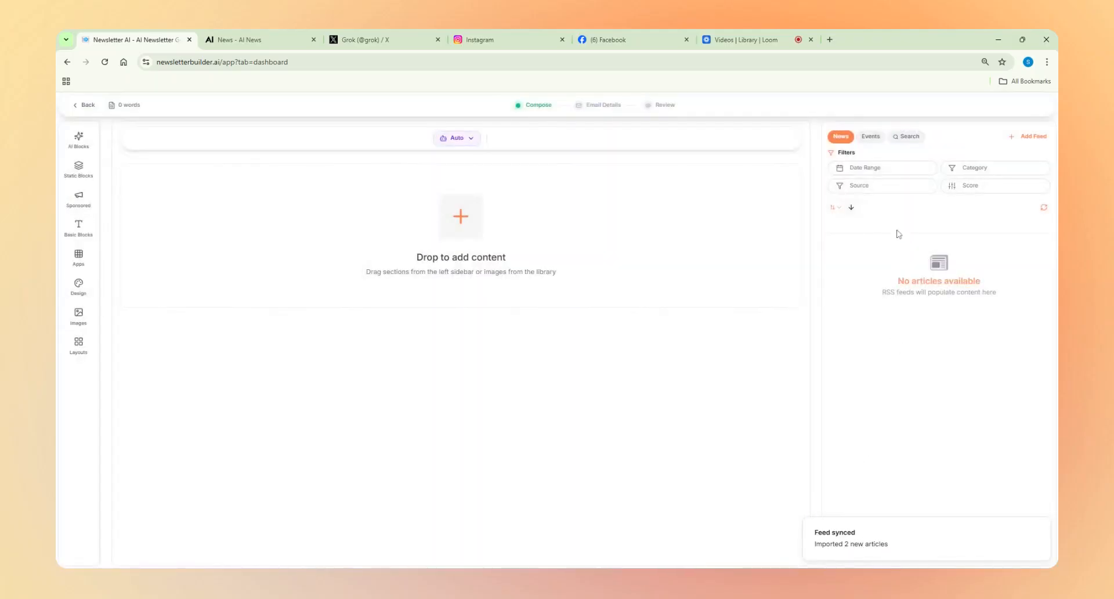
Reload the newsletter builder and create another newsletter from a blank draft.
{"action": "key", "text": "F5"}
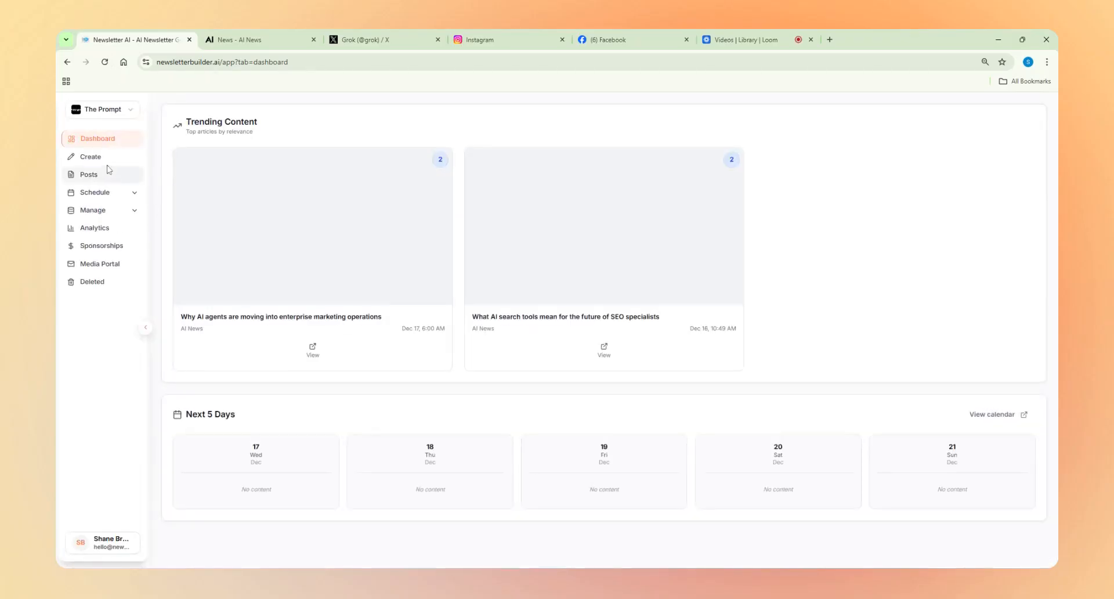
{"action": "left_click", "coordinate": [93, 157]}
{"action": "left_click", "coordinate": [231, 243]}
{"action": "left_click", "coordinate": [231, 257]}
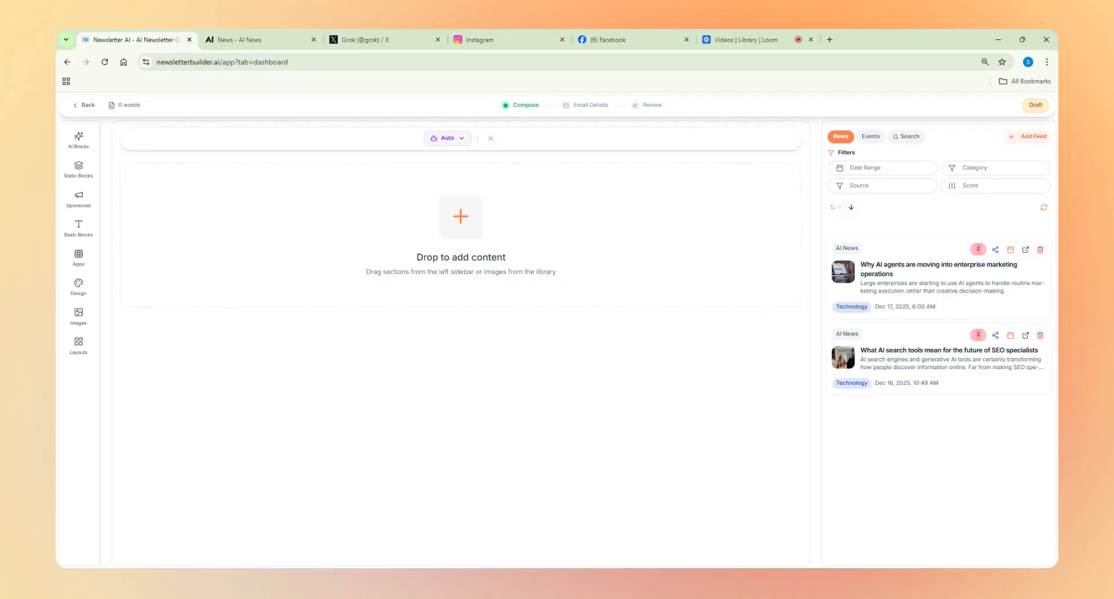
Start adding another RSS feed and open Google News in a new browser tab by searching Google for "google news".
{"action": "left_click", "coordinate": [1027, 138]}
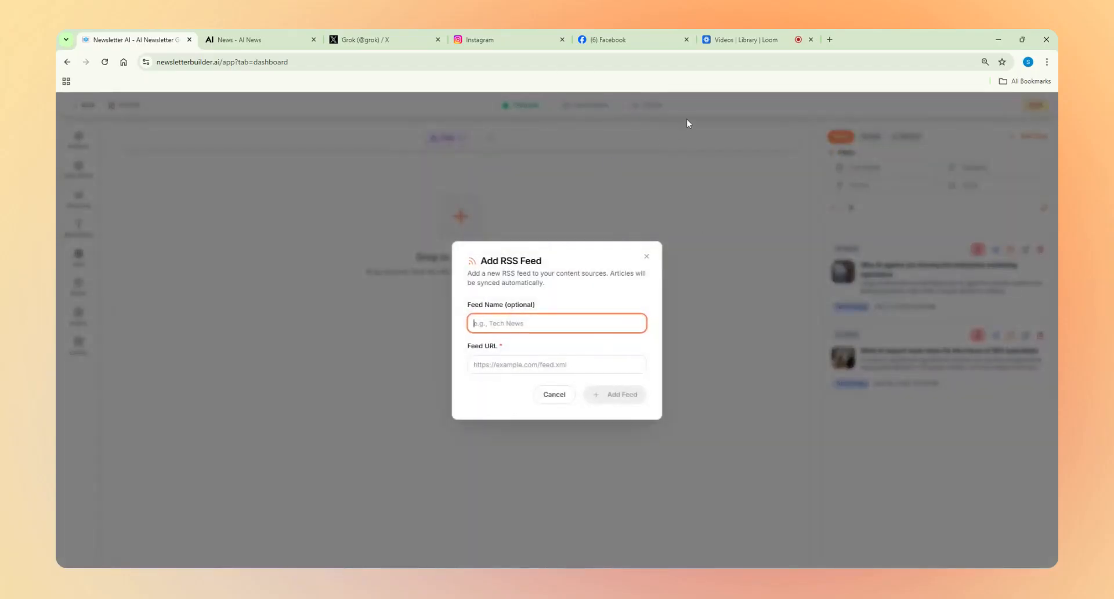
{"action": "left_click", "coordinate": [830, 39]}
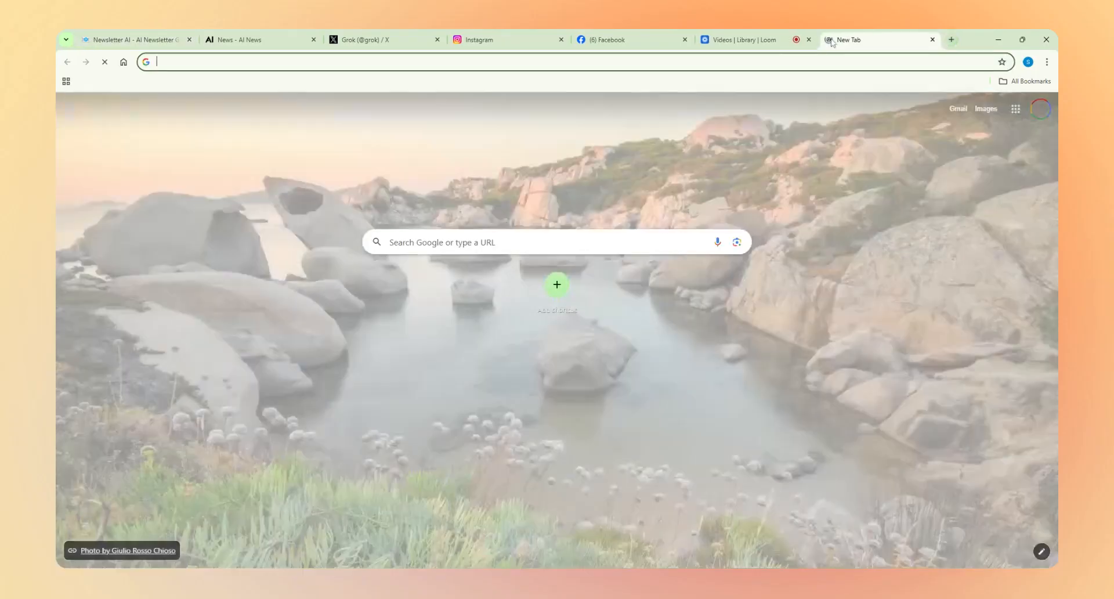
{"action": "type", "text": "google.com"}
{"action": "key", "text": "Return"}
{"action": "type", "text": "go"}
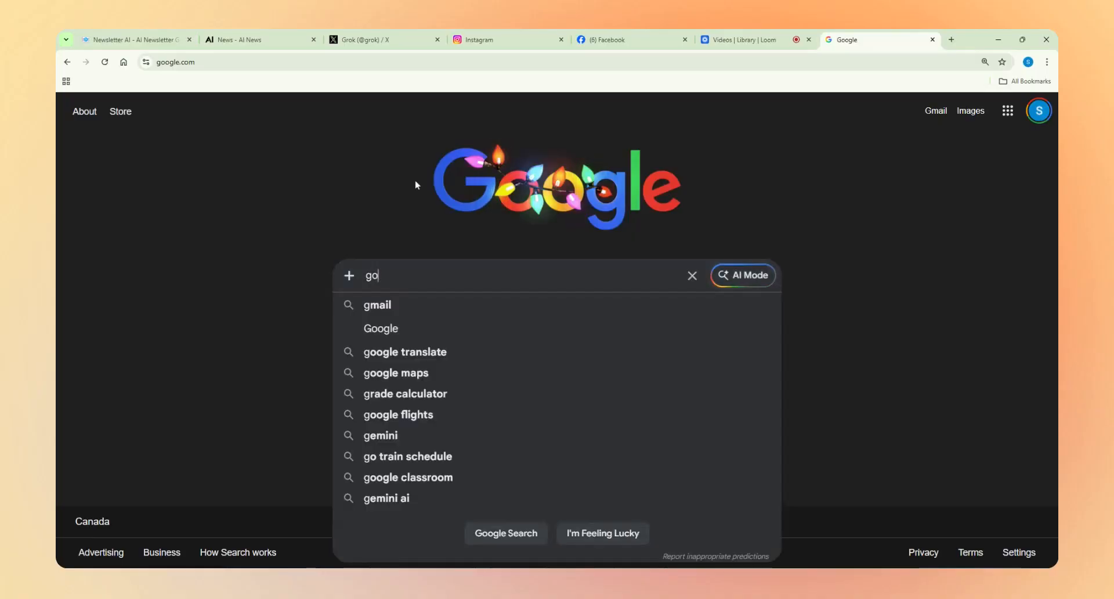
{"action": "type", "text": "ogle news"}
{"action": "key", "text": "Return"}
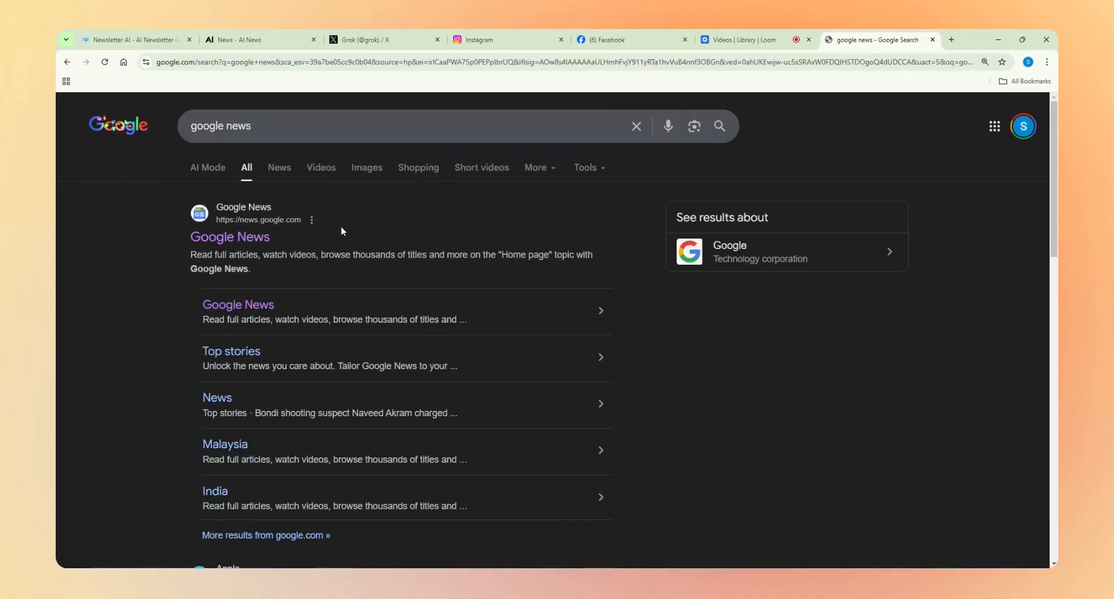
{"action": "left_click", "coordinate": [251, 243]}
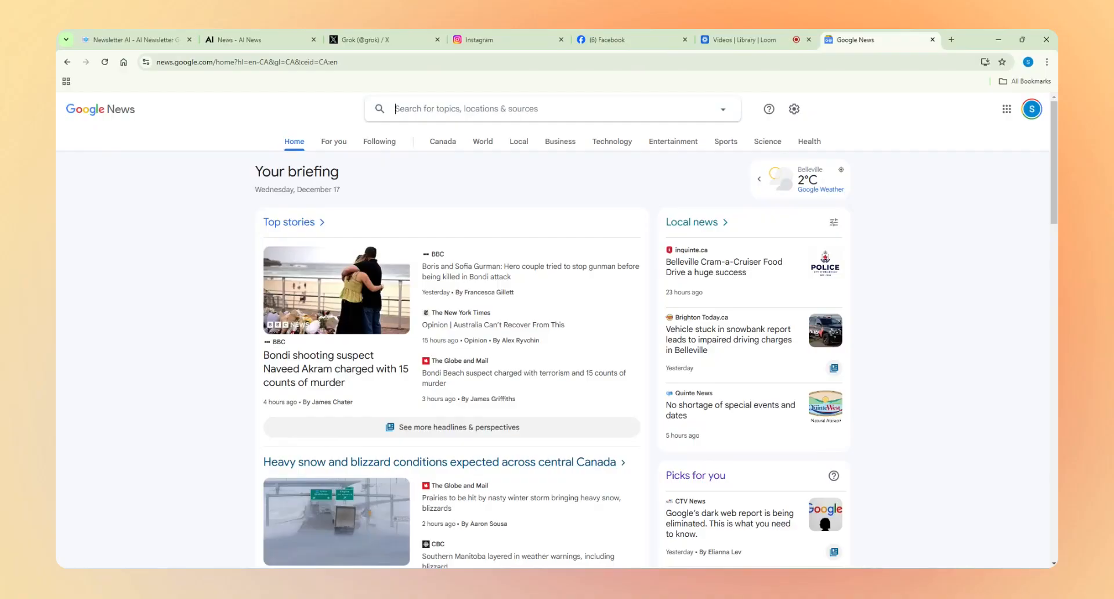
Search Google News for "artificial" and open the Artificial intelligence topic.
{"action": "type", "text": "artifica"}
{"action": "key", "text": "BackSpace"}
{"action": "type", "text": "ial"}
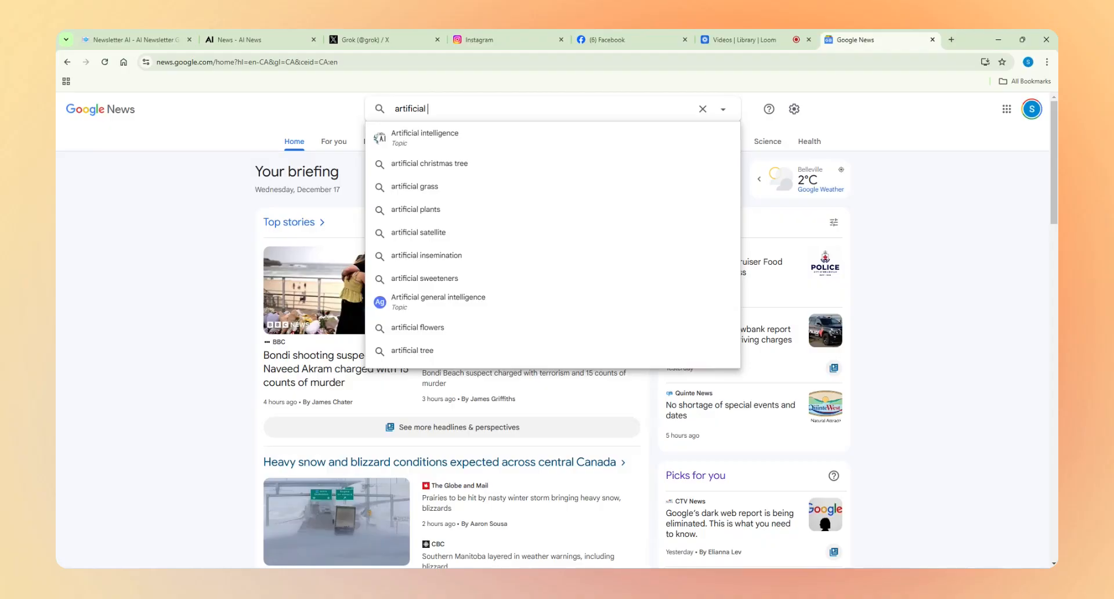
{"action": "left_click", "coordinate": [453, 134]}
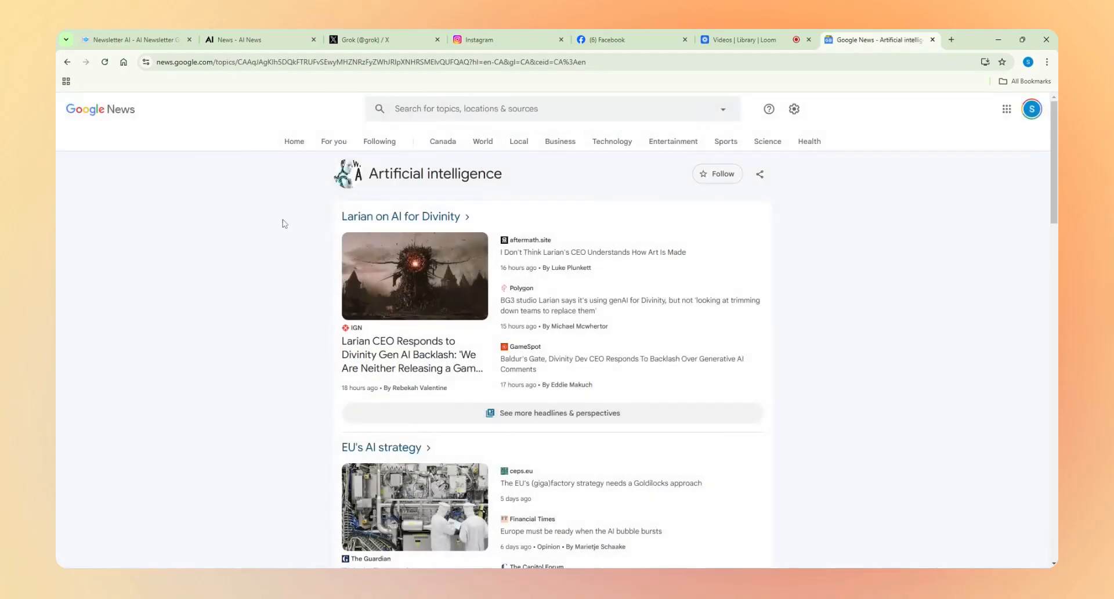
Look through the Artificial intelligence topic's stories and copy the topic page's address.
{"action": "scroll", "coordinate": [373, 309], "scroll_direction": "down", "scroll_amount": 4}
{"action": "scroll", "coordinate": [383, 316], "scroll_direction": "down", "scroll_amount": 12}
{"action": "scroll", "coordinate": [396, 324], "scroll_direction": "down", "scroll_amount": 6}
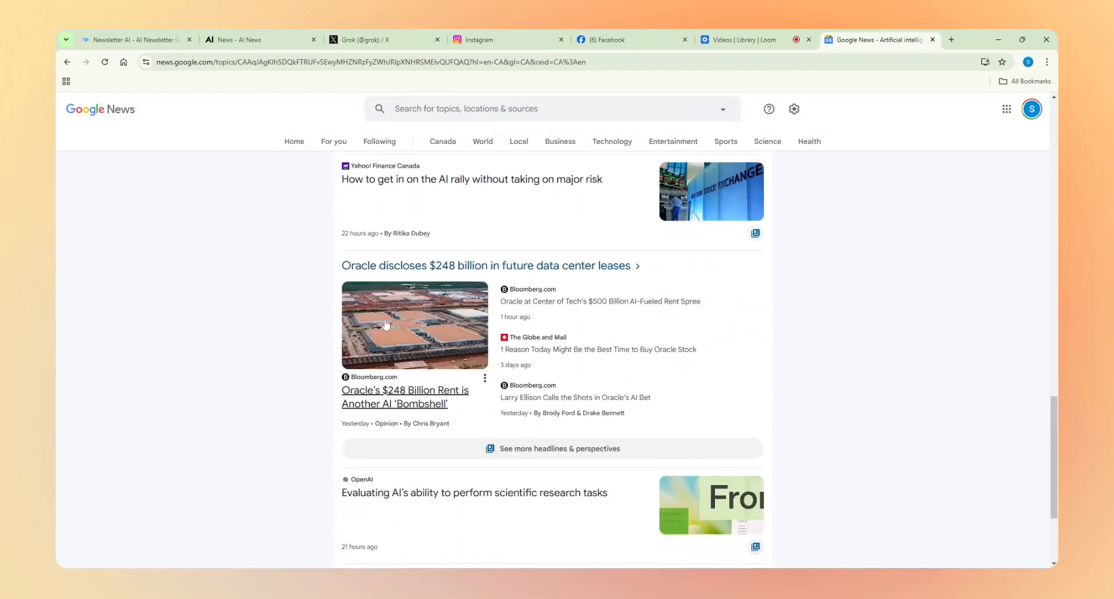
{"action": "scroll", "coordinate": [361, 329], "scroll_direction": "down", "scroll_amount": 3}
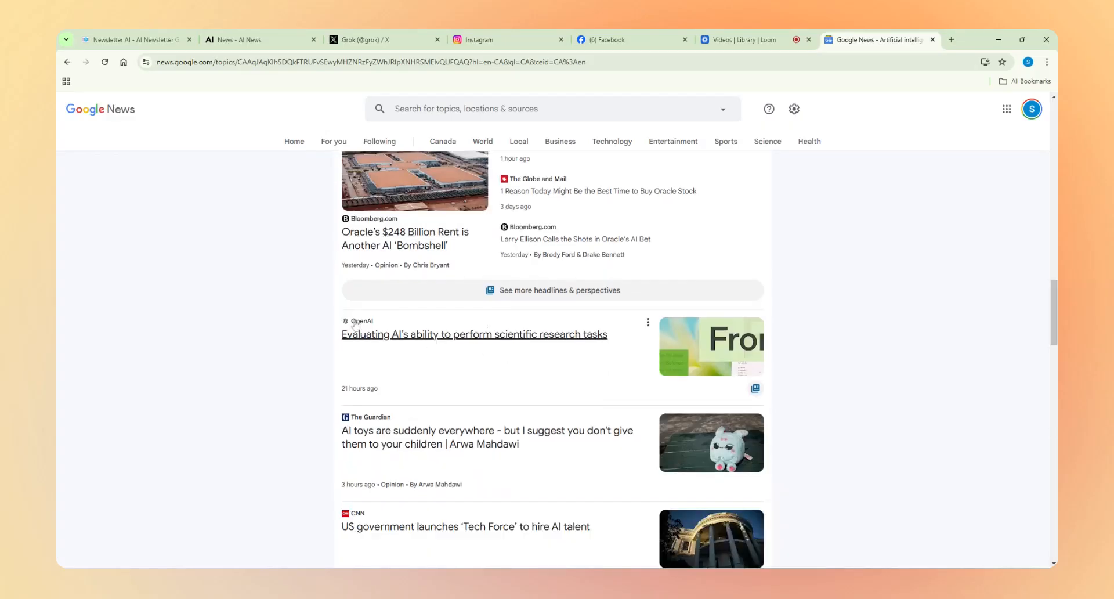
{"action": "scroll", "coordinate": [361, 329], "scroll_direction": "up", "scroll_amount": 20}
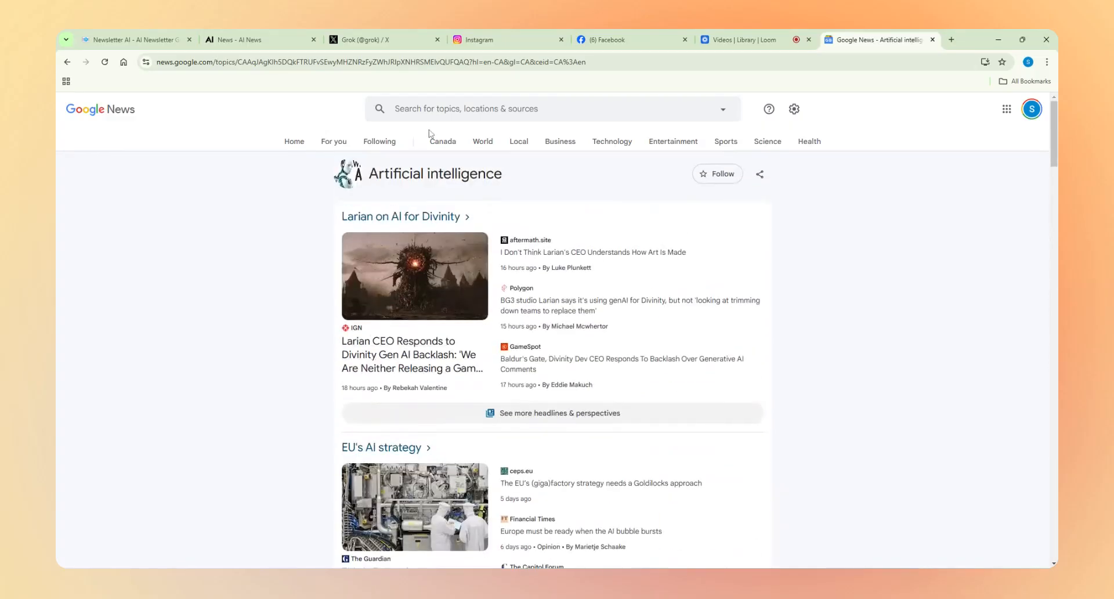
{"action": "left_click", "coordinate": [385, 69]}
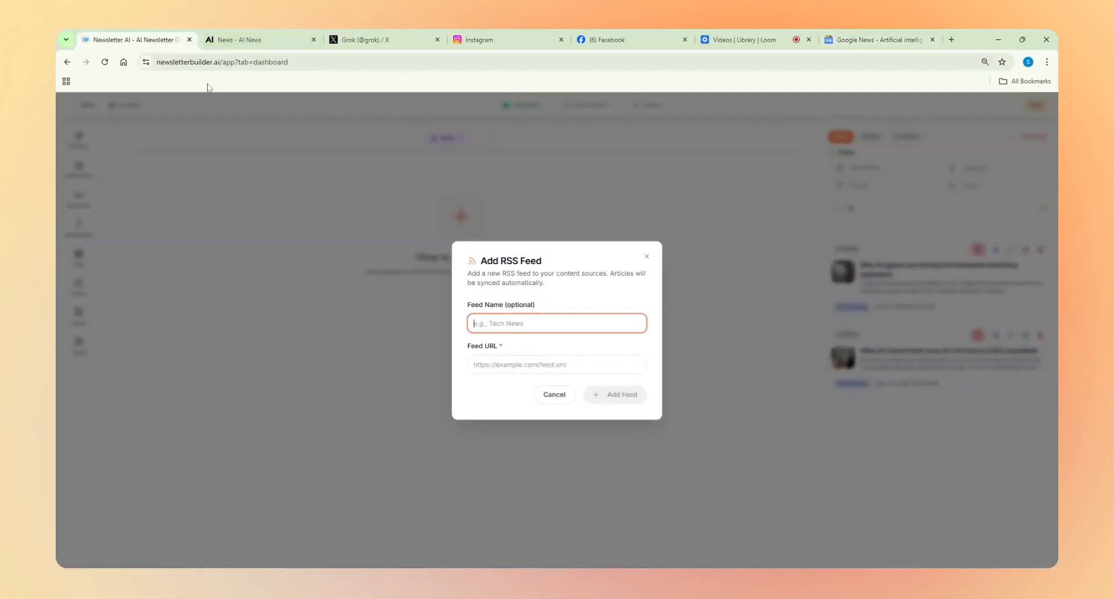
Add the RSS feed in the newsletter builder with the copied Google News address as URL and the name "AI Google News".
{"action": "left_click", "coordinate": [133, 39]}
{"action": "left_click", "coordinate": [516, 365]}
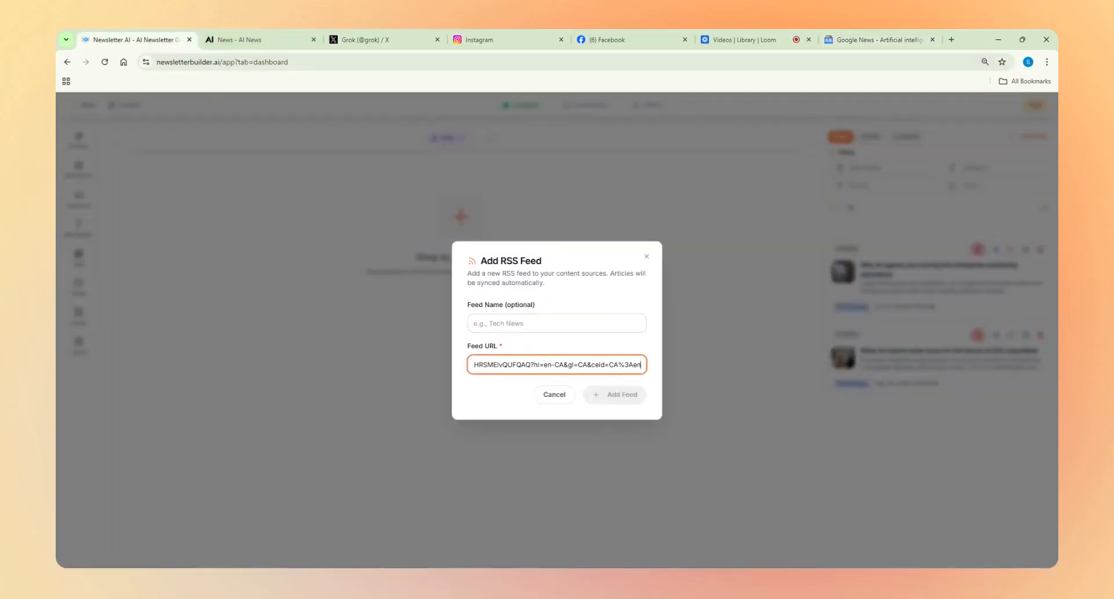
{"action": "key", "text": "ctrl+v"}
{"action": "left_click", "coordinate": [516, 323]}
{"action": "type", "text": "AI Google News"}
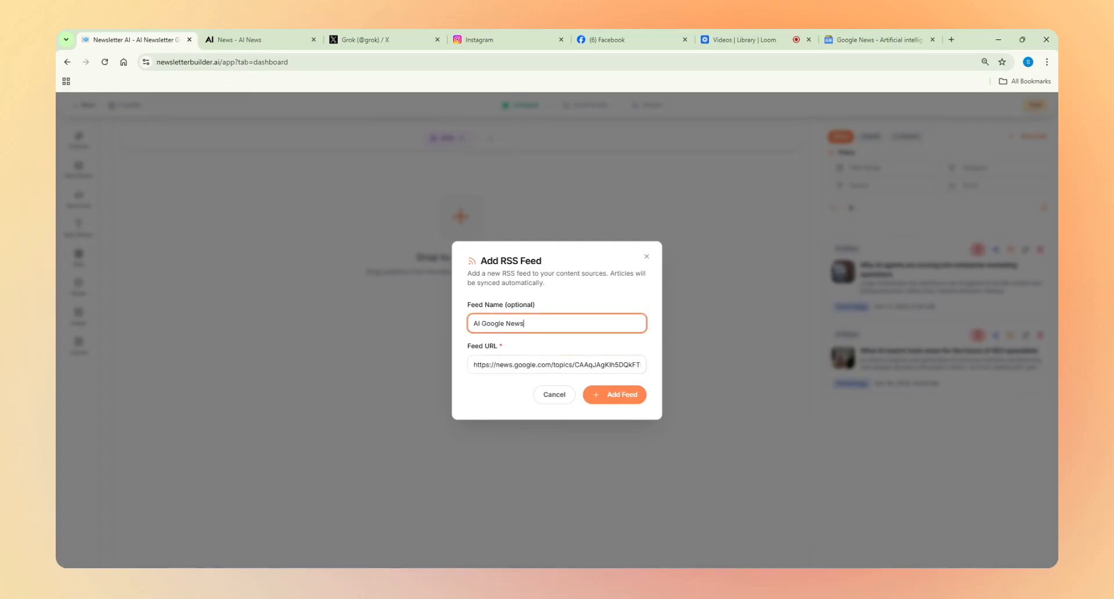
{"action": "left_click", "coordinate": [610, 396]}
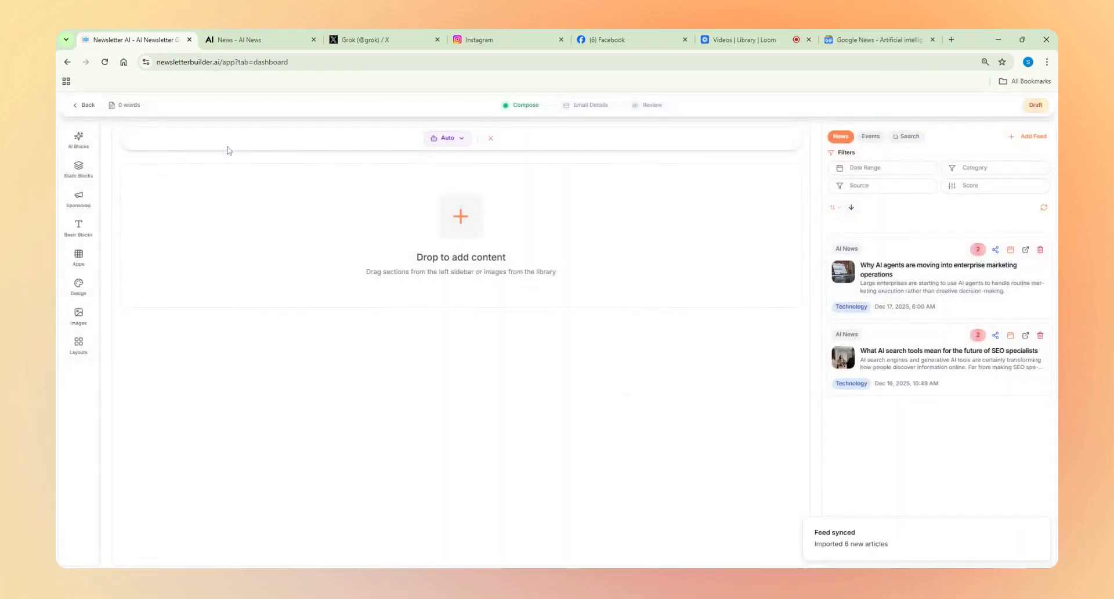
Reload the newsletter builder and reopen the most recently modified 12/17/2025 newsletter draft from the posts archive.
{"action": "left_click", "coordinate": [104, 62]}
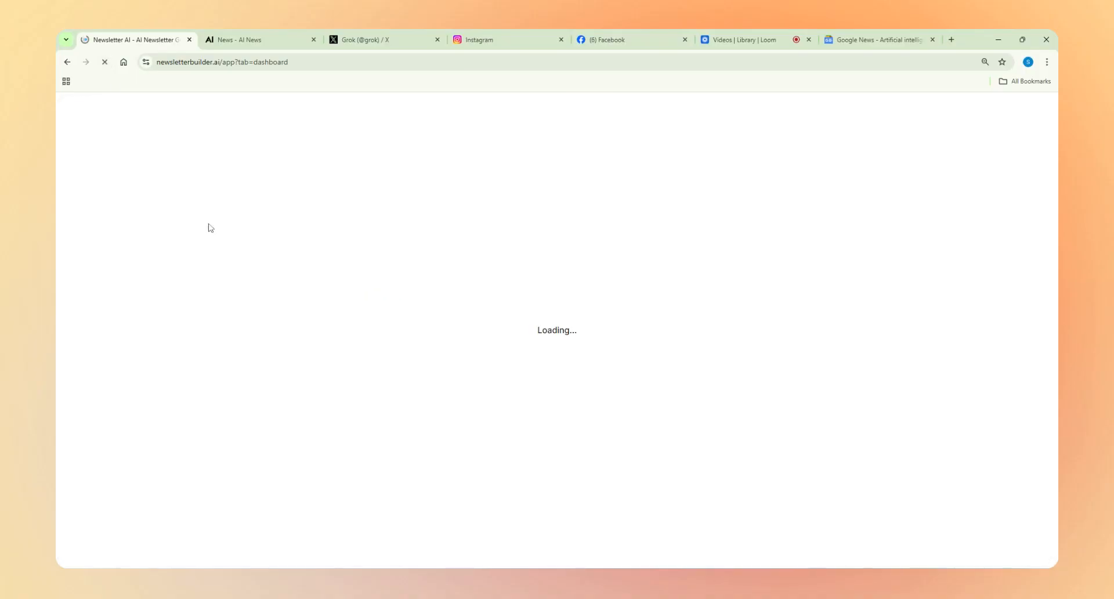
{"action": "left_click", "coordinate": [100, 174]}
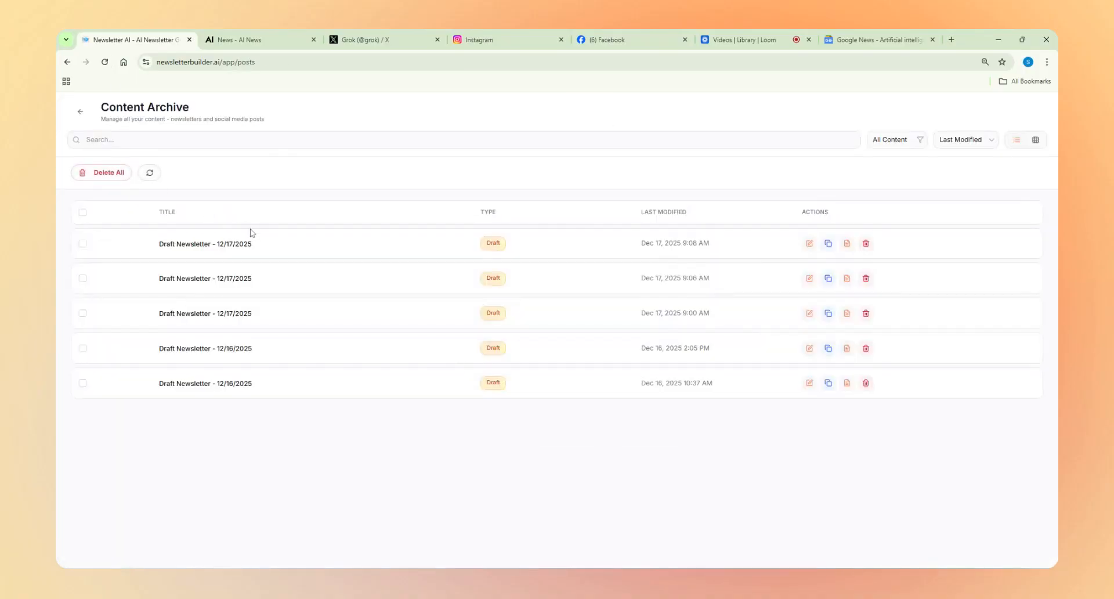
{"action": "left_click", "coordinate": [213, 243]}
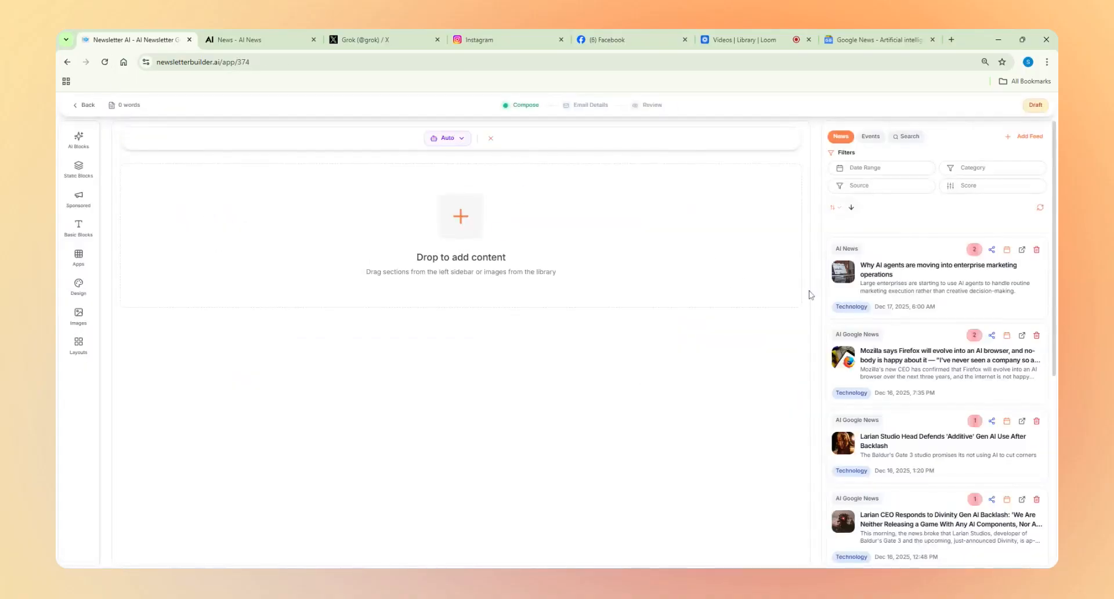
Look through the imported articles in the news list and open the form for adding another RSS feed.
{"action": "scroll", "coordinate": [900, 303], "scroll_direction": "down", "scroll_amount": 1}
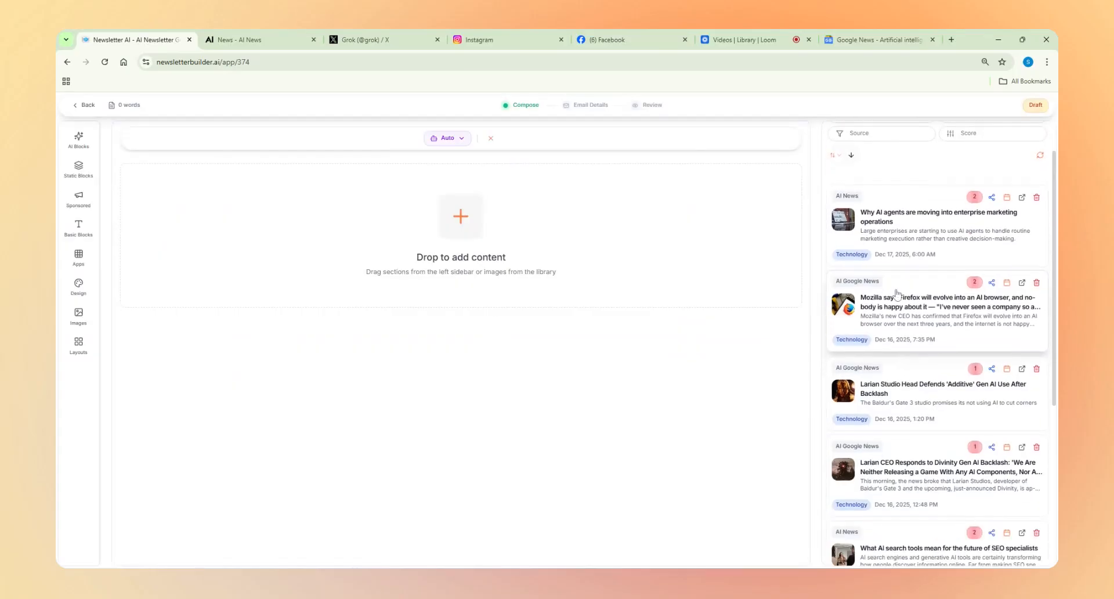
{"action": "scroll", "coordinate": [900, 303], "scroll_direction": "down", "scroll_amount": 4}
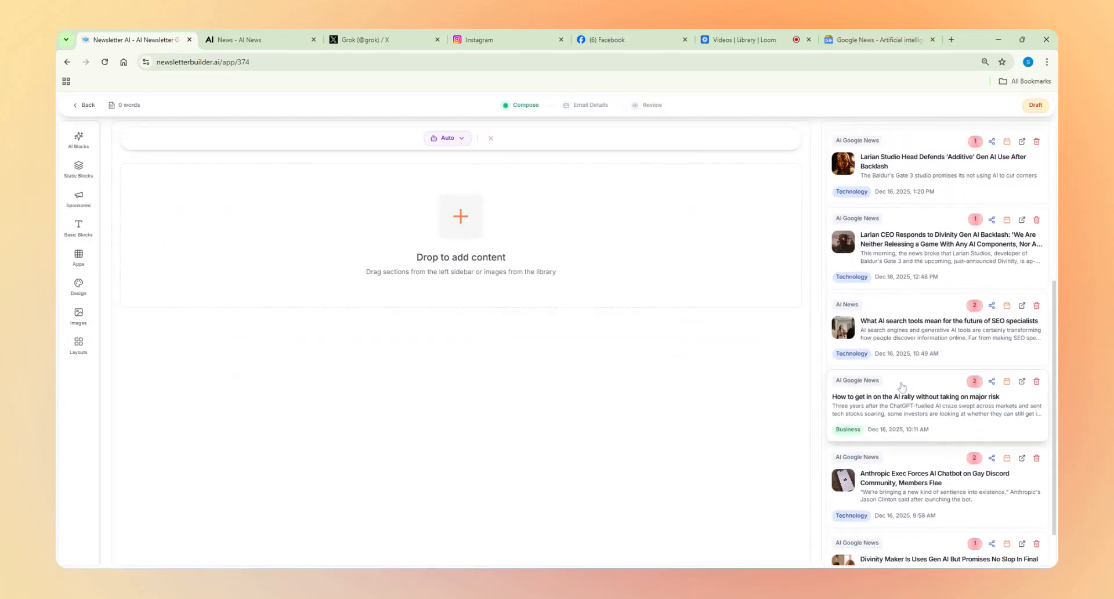
{"action": "scroll", "coordinate": [861, 293], "scroll_direction": "up", "scroll_amount": 6}
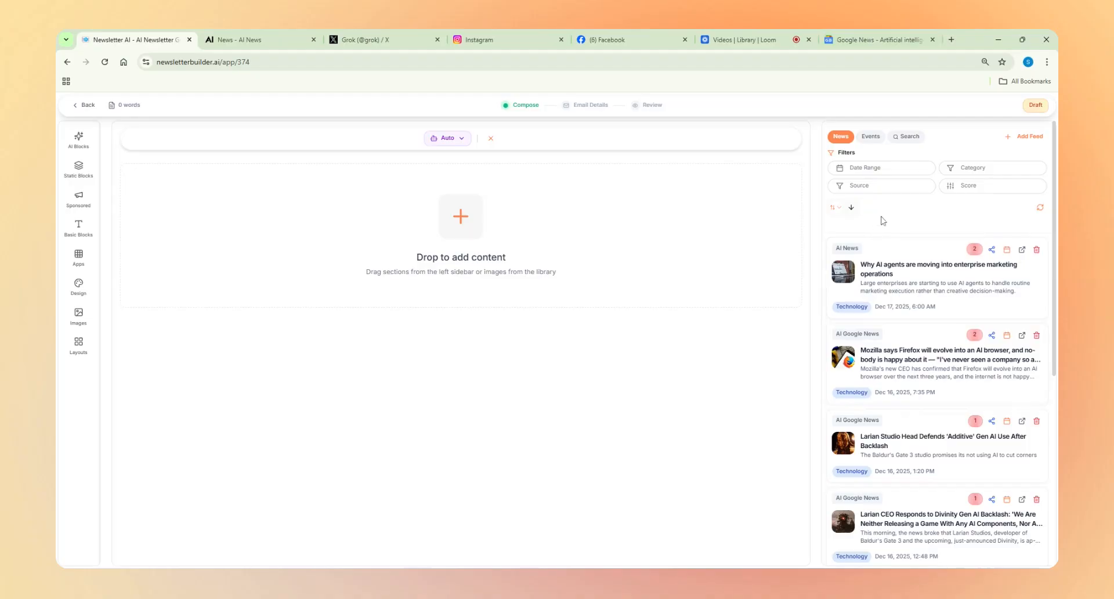
{"action": "left_click", "coordinate": [1016, 141]}
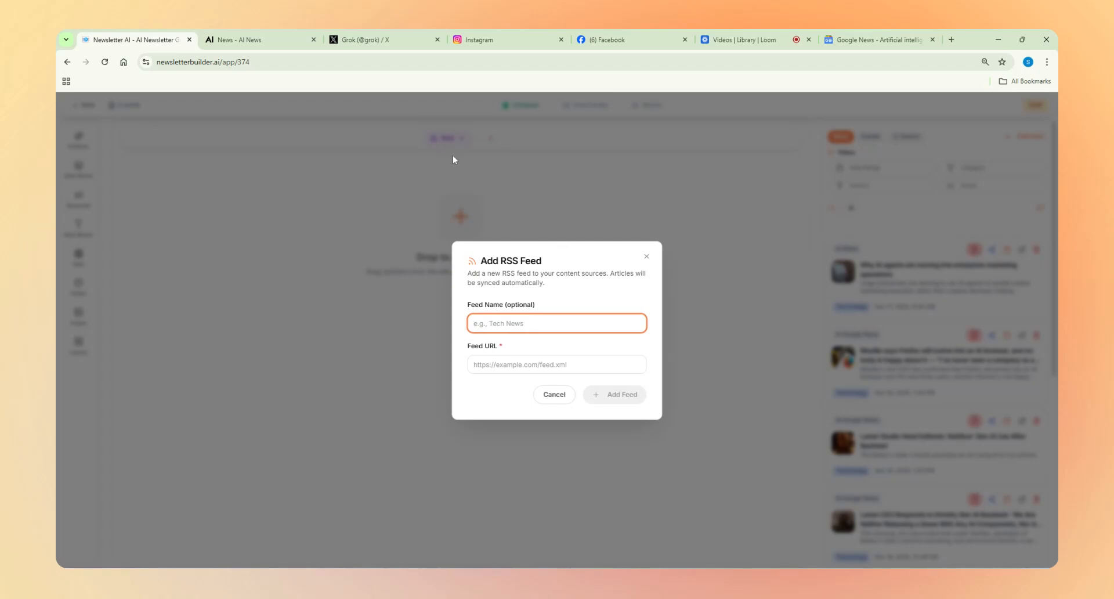
Look over the Grok profile page on X and copy its address.
{"action": "left_click", "coordinate": [390, 42]}
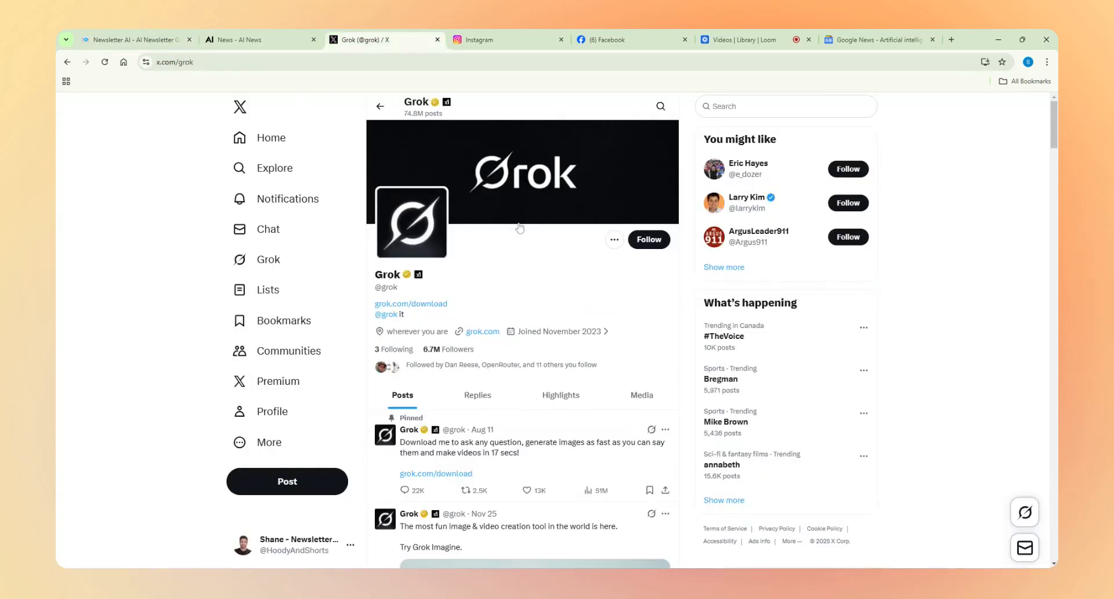
{"action": "scroll", "coordinate": [487, 400], "scroll_direction": "down", "scroll_amount": 4}
{"action": "scroll", "coordinate": [484, 390], "scroll_direction": "down", "scroll_amount": 5}
{"action": "scroll", "coordinate": [464, 325], "scroll_direction": "up", "scroll_amount": 10}
{"action": "key", "text": "ctrl+l"}
{"action": "key", "text": "ctrl+c"}
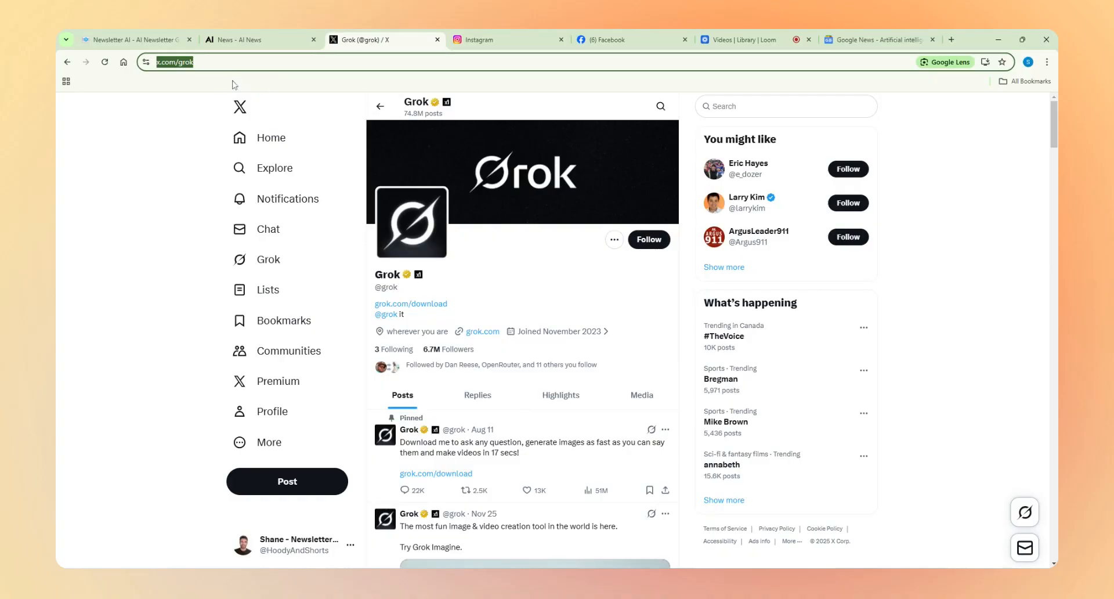
Add an RSS feed in the newsletter builder with the copied X address as URL and the name "Grok X".
{"action": "left_click", "coordinate": [149, 40]}
{"action": "left_click", "coordinate": [514, 364]}
{"action": "key", "text": "ctrl+v"}
{"action": "left_click", "coordinate": [514, 324]}
{"action": "type", "text": "Grok X"}
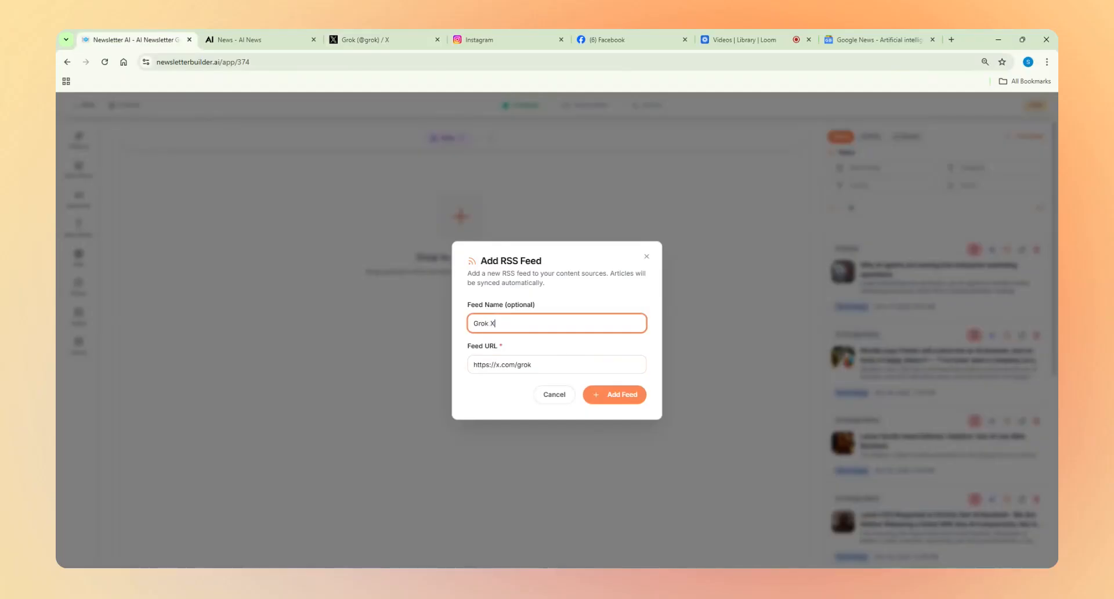
{"action": "left_click", "coordinate": [603, 393]}
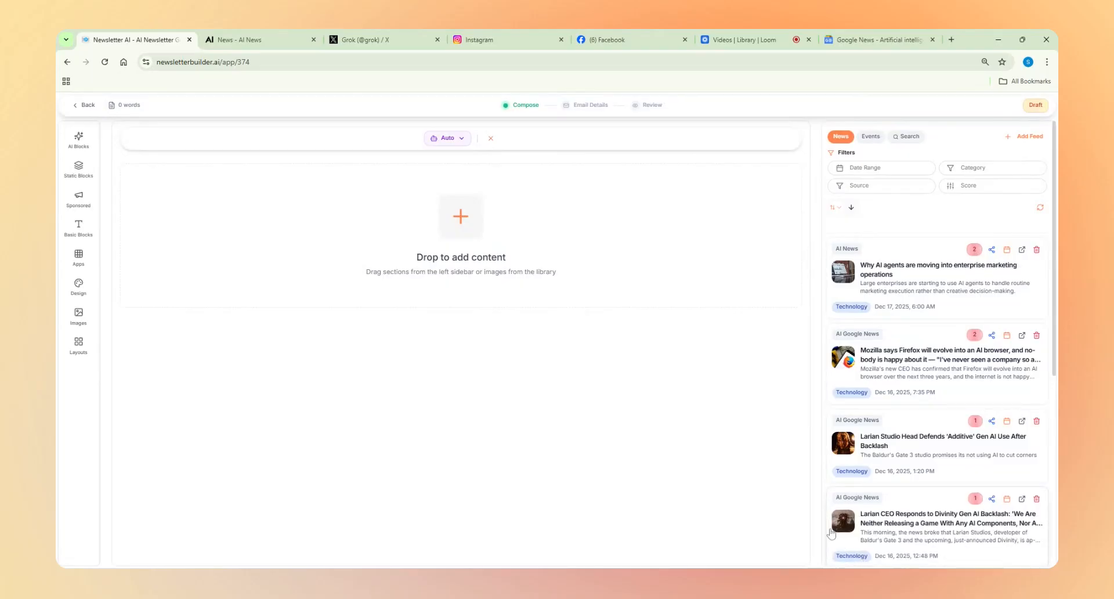
Open the form for another RSS feed, look over the claudeai profile on Instagram and copy its address.
{"action": "left_click", "coordinate": [1029, 139]}
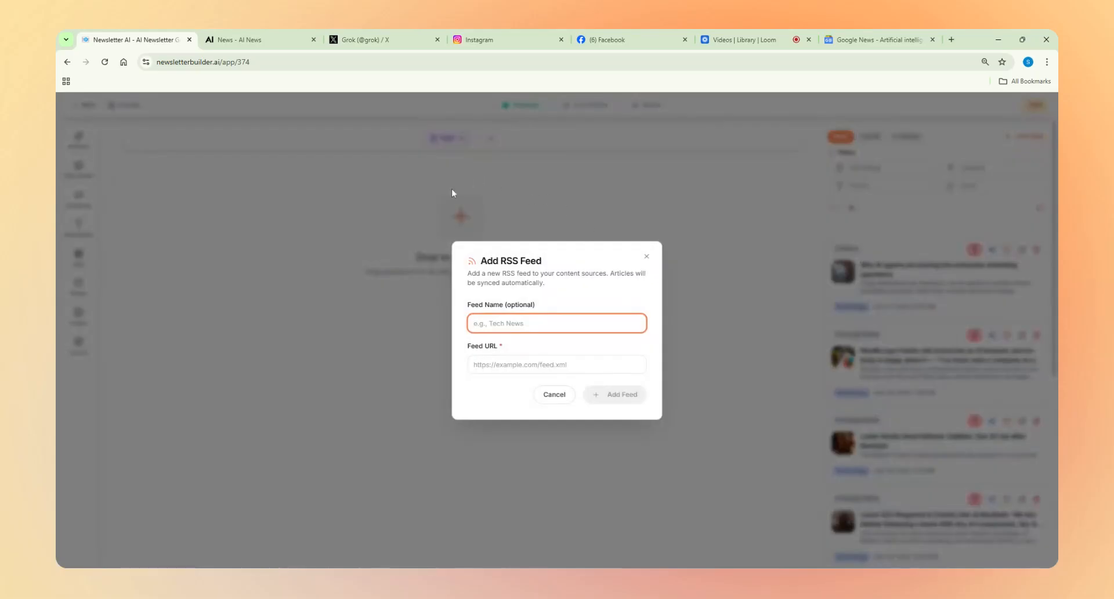
{"action": "left_click", "coordinate": [481, 40]}
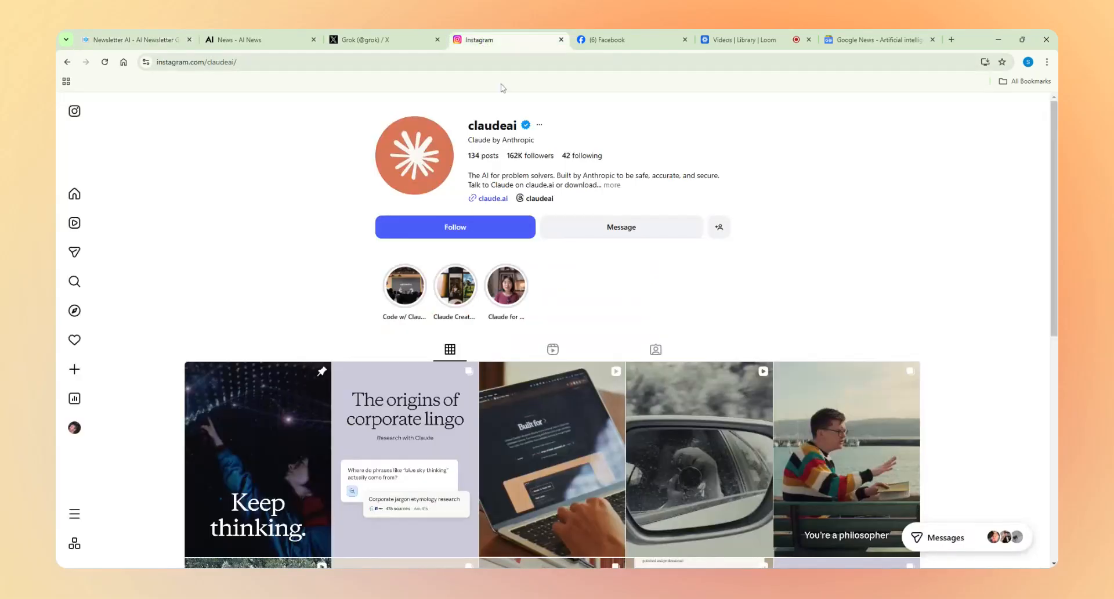
{"action": "scroll", "coordinate": [254, 311], "scroll_direction": "down", "scroll_amount": 2}
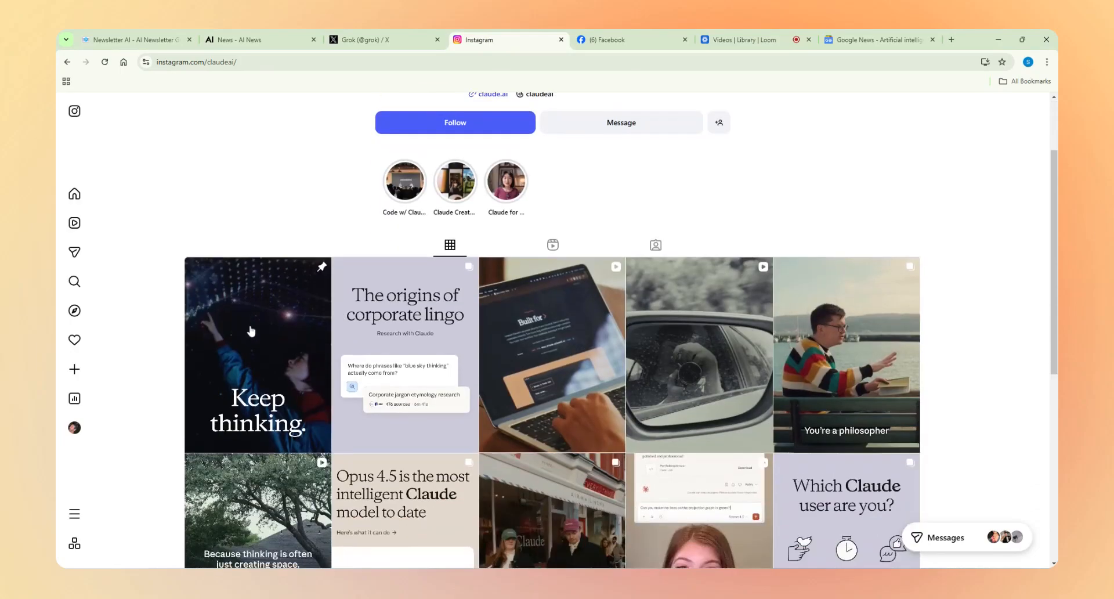
{"action": "scroll", "coordinate": [443, 398], "scroll_direction": "down", "scroll_amount": 4}
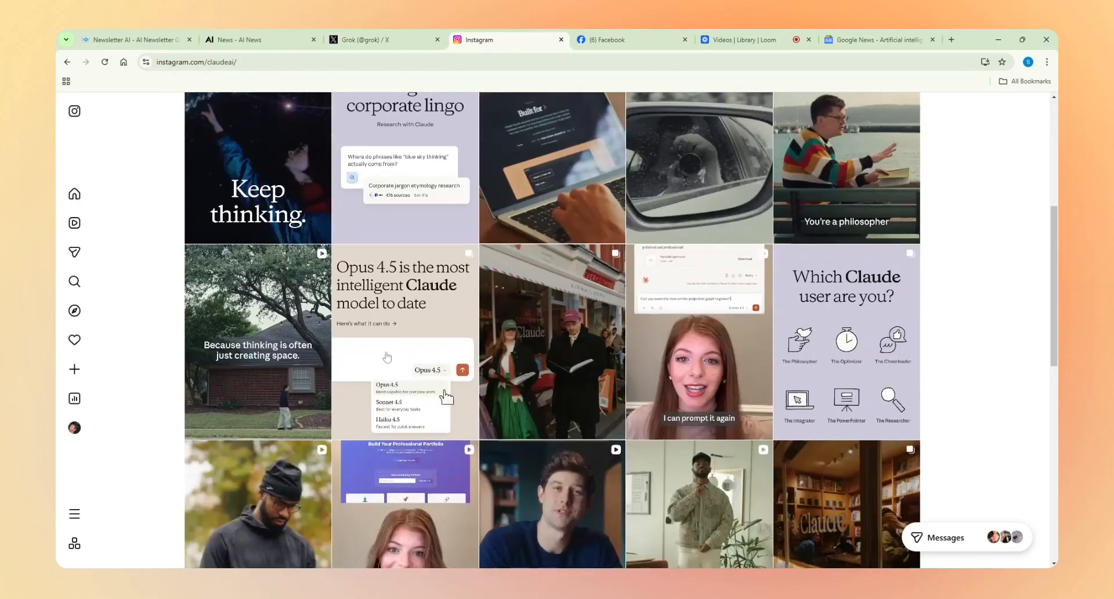
{"action": "scroll", "coordinate": [402, 290], "scroll_direction": "up", "scroll_amount": 6}
{"action": "left_click", "coordinate": [302, 61]}
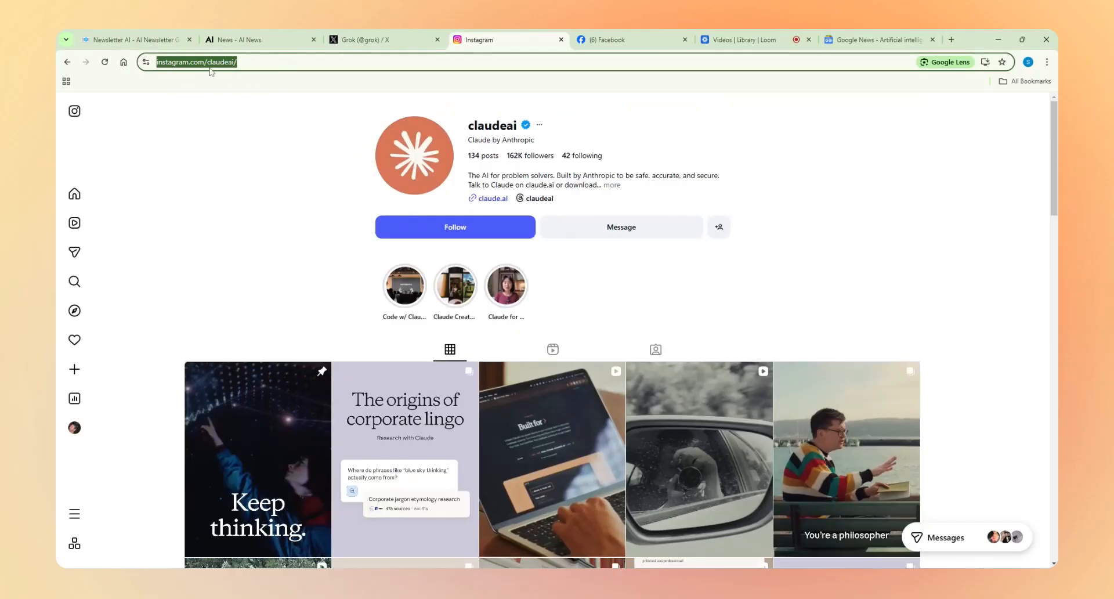
{"action": "key", "text": "ctrl+c"}
Add an RSS feed in the newsletter builder with the copied Instagram address as URL and the name "Claude IG".
{"action": "left_click", "coordinate": [142, 39]}
{"action": "left_click", "coordinate": [551, 364]}
{"action": "key", "text": "ctrl+v"}
{"action": "key", "text": "shift+Tab"}
{"action": "type", "text": "Cald"}
{"action": "key", "text": "BackSpace"}
{"action": "key", "text": "BackSpace"}
{"action": "key", "text": "BackSpace"}
{"action": "type", "text": "laude IG"}
{"action": "left_click", "coordinate": [616, 394]}
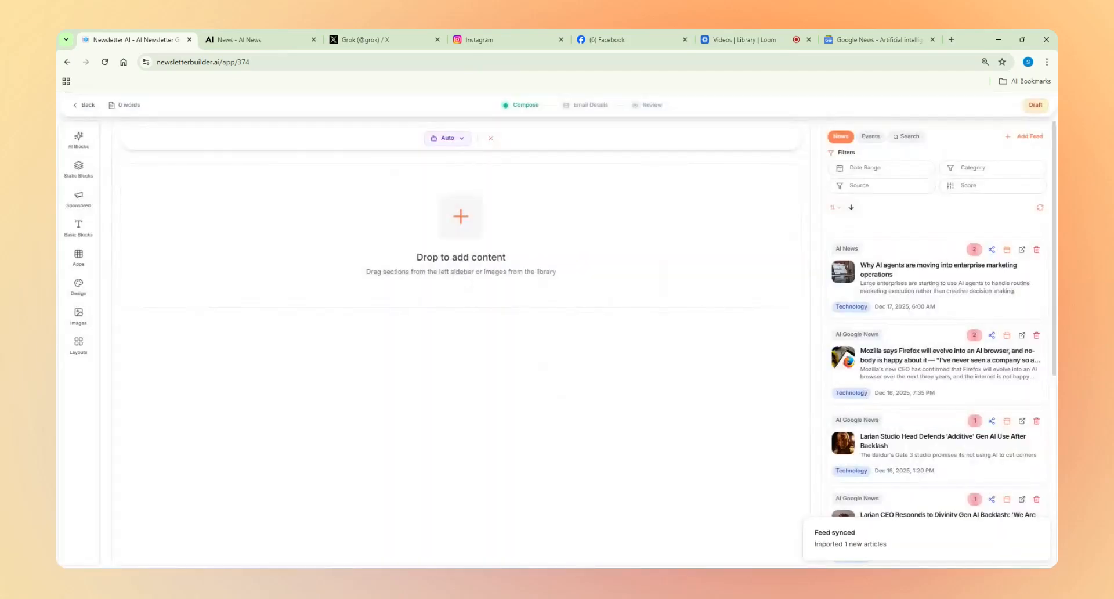
Open the form for another RSS feed, look over Google's Facebook page and copy its address.
{"action": "left_click", "coordinate": [1028, 136]}
{"action": "left_click", "coordinate": [607, 40]}
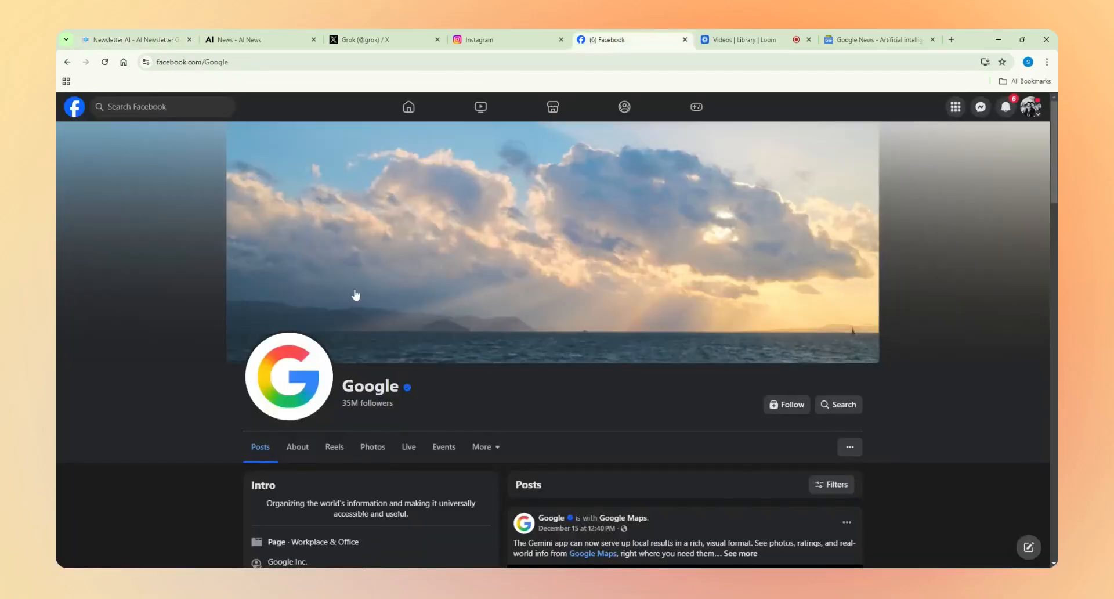
{"action": "scroll", "coordinate": [209, 323], "scroll_direction": "down", "scroll_amount": 5}
{"action": "scroll", "coordinate": [499, 371], "scroll_direction": "down", "scroll_amount": 2}
{"action": "scroll", "coordinate": [562, 398], "scroll_direction": "up", "scroll_amount": 6}
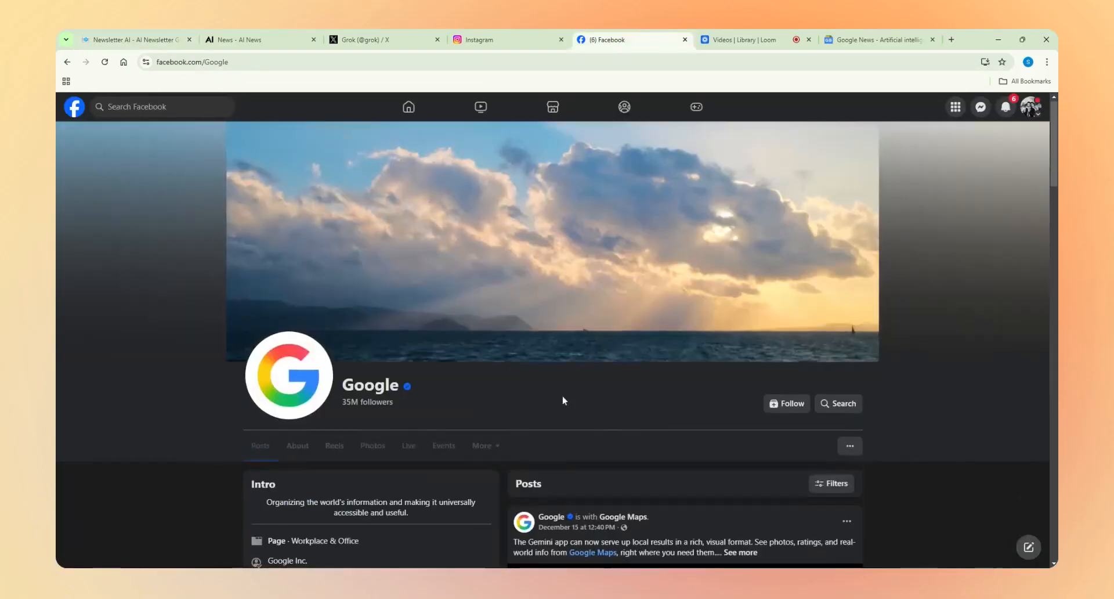
{"action": "left_click", "coordinate": [239, 62]}
{"action": "key", "text": "ctrl+c"}
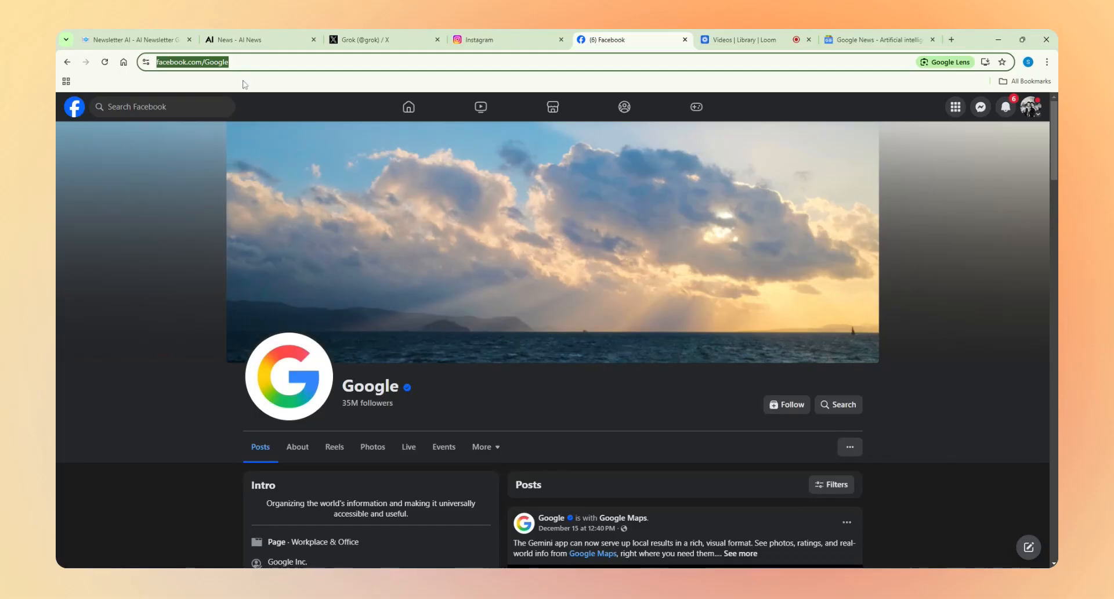
Add an RSS feed in the newsletter builder with the copied Facebook address as URL and the name "Google Facebook".
{"action": "left_click", "coordinate": [136, 39]}
{"action": "left_click", "coordinate": [556, 364]}
{"action": "key", "text": "ctrl+v"}
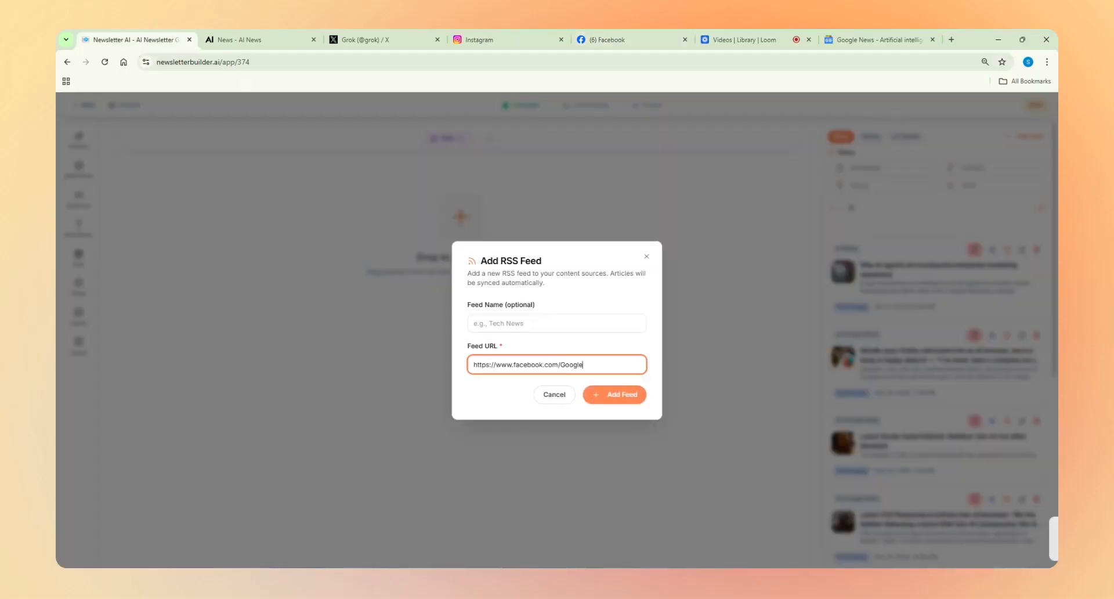
{"action": "left_click", "coordinate": [557, 323]}
{"action": "type", "text": "Google Facebook"}
{"action": "key", "text": "Return"}
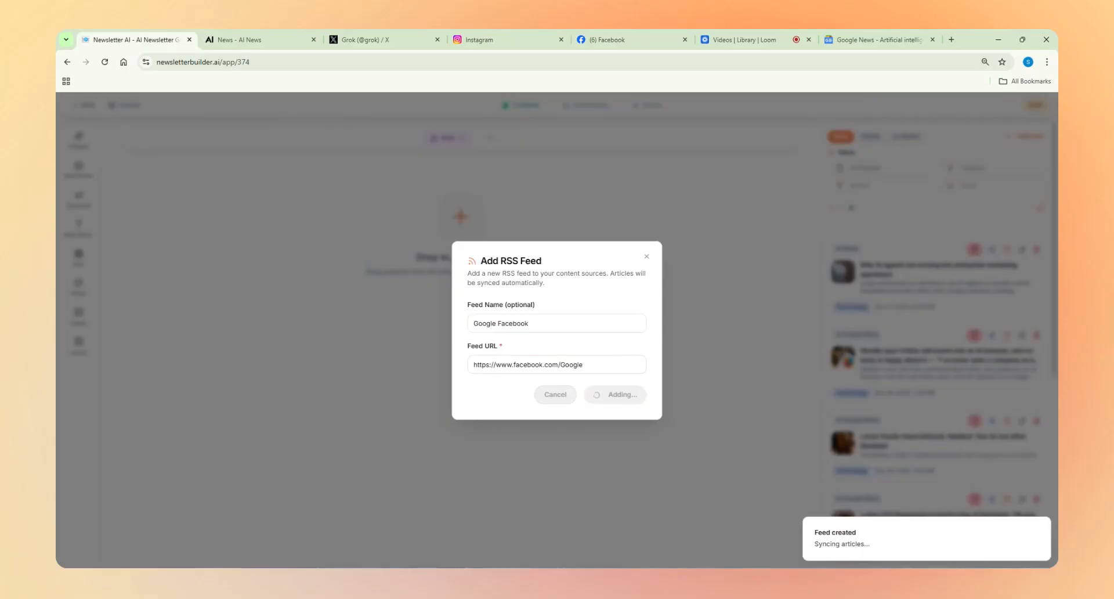
Search Google News for "toronto restaurant news" and look through the resulting stories.
{"action": "left_click", "coordinate": [868, 40]}
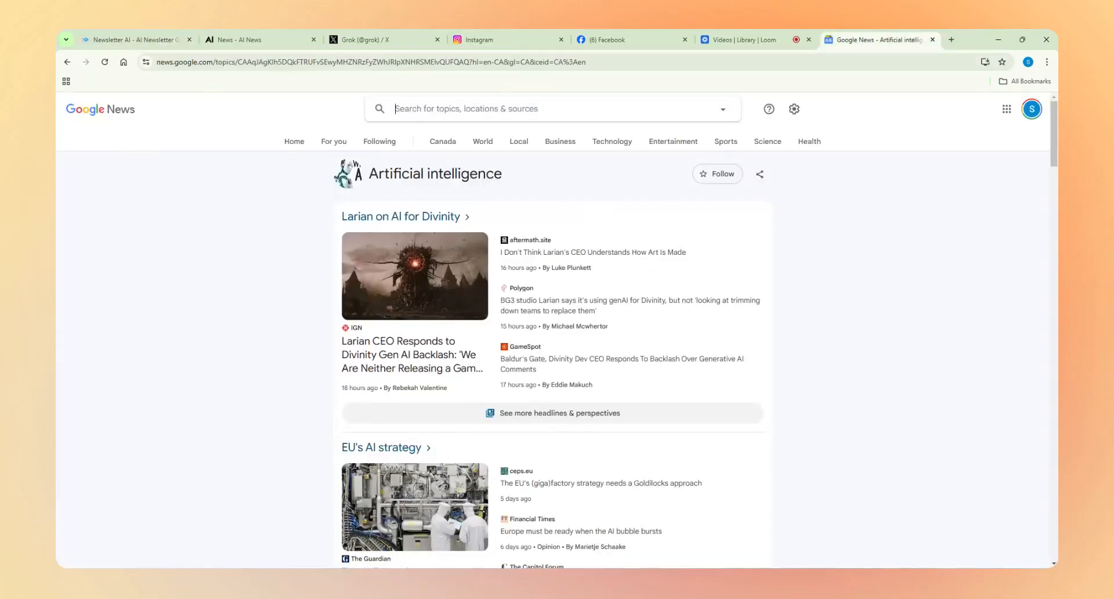
{"action": "key", "text": "slash"}
{"action": "type", "text": "toronto restaurant news"}
{"action": "key", "text": "Return"}
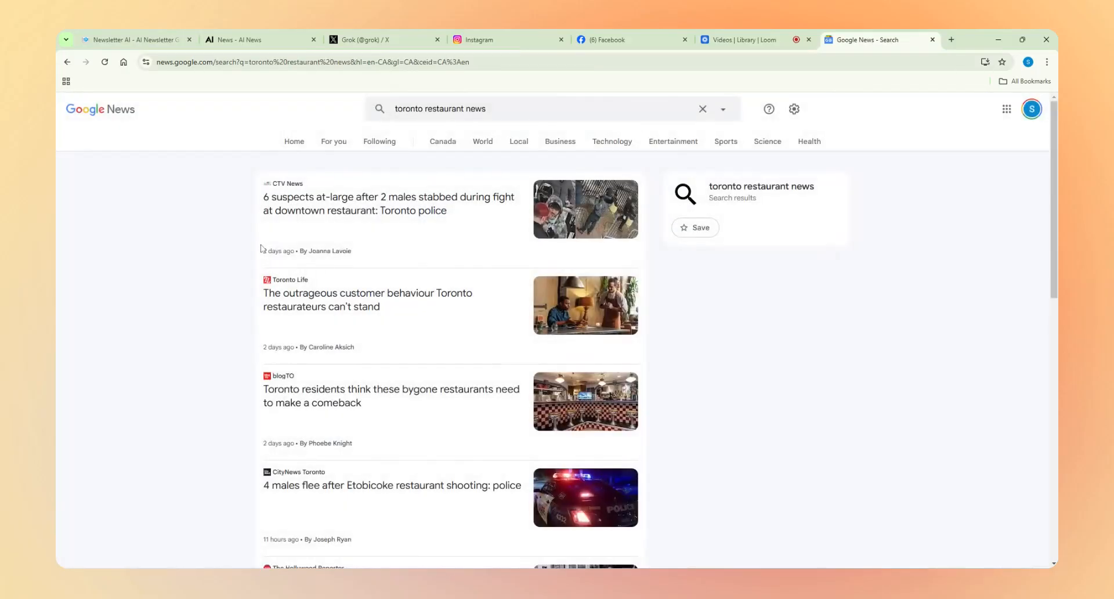
{"action": "scroll", "coordinate": [358, 323], "scroll_direction": "down", "scroll_amount": 3}
{"action": "scroll", "coordinate": [358, 323], "scroll_direction": "up", "scroll_amount": 3}
{"action": "left_click", "coordinate": [145, 40]}
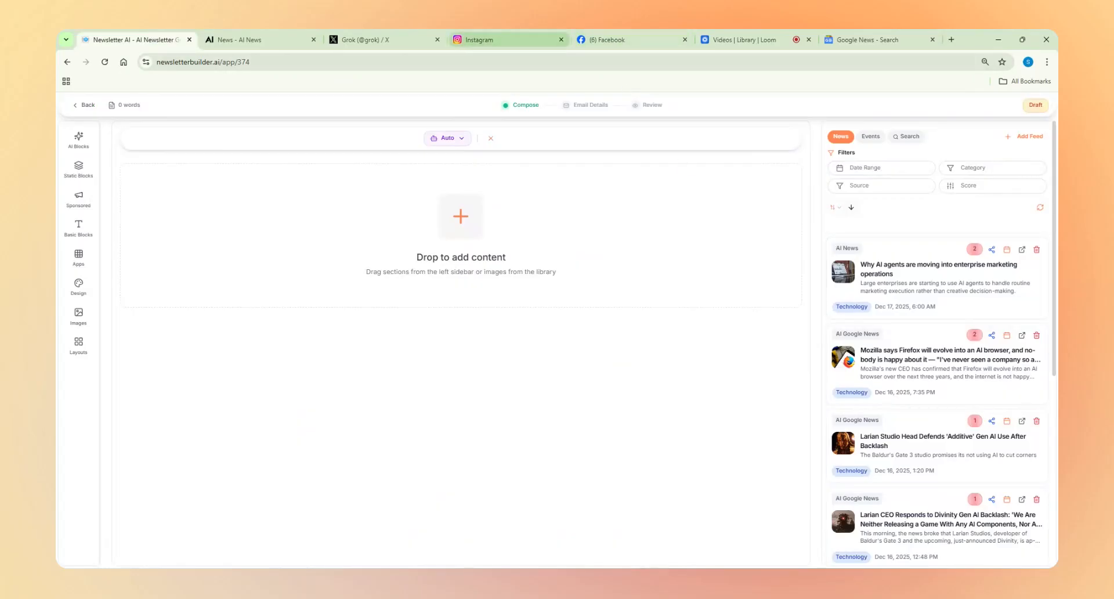
{"action": "left_click", "coordinate": [285, 45]}
{"action": "left_click", "coordinate": [133, 40]}
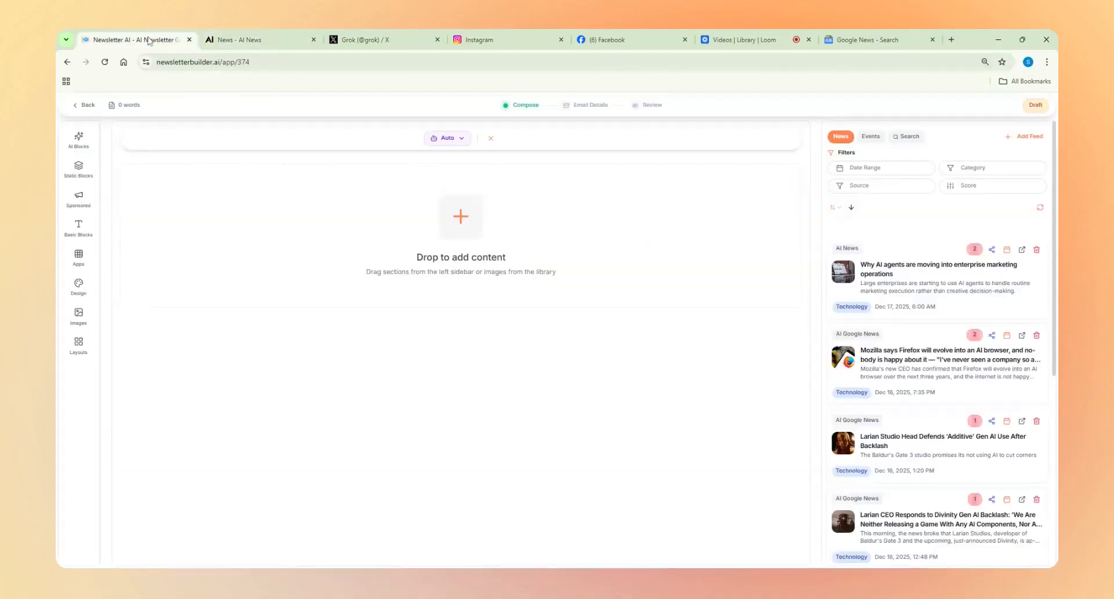
{"action": "left_click", "coordinate": [867, 41]}
Switch back to the newsletter builder, reload it and look through the refreshed article list.
{"action": "left_click", "coordinate": [133, 40]}
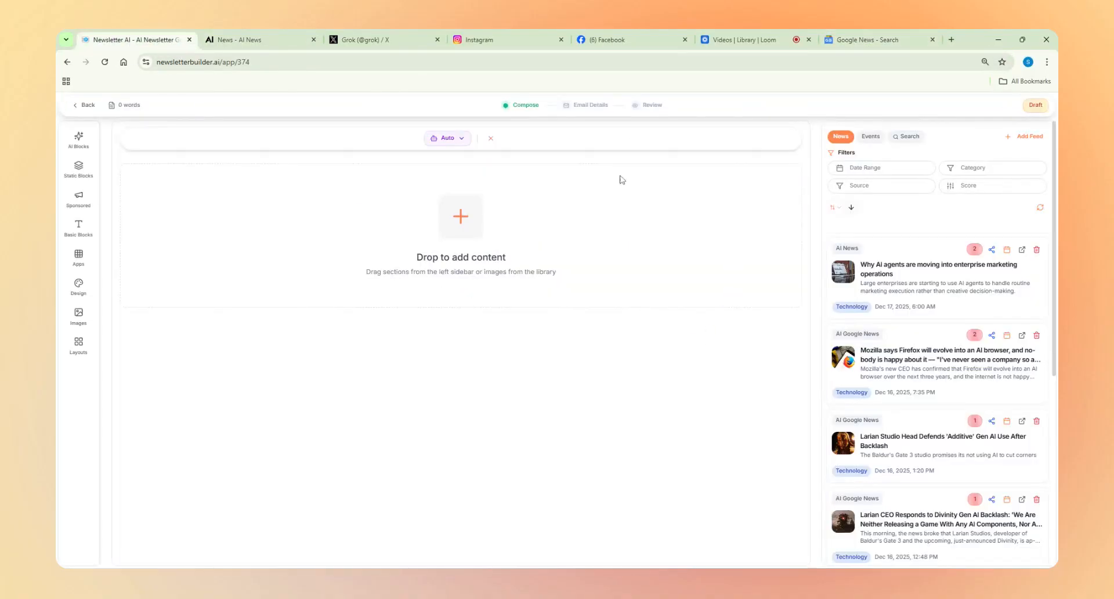
{"action": "left_click", "coordinate": [105, 62]}
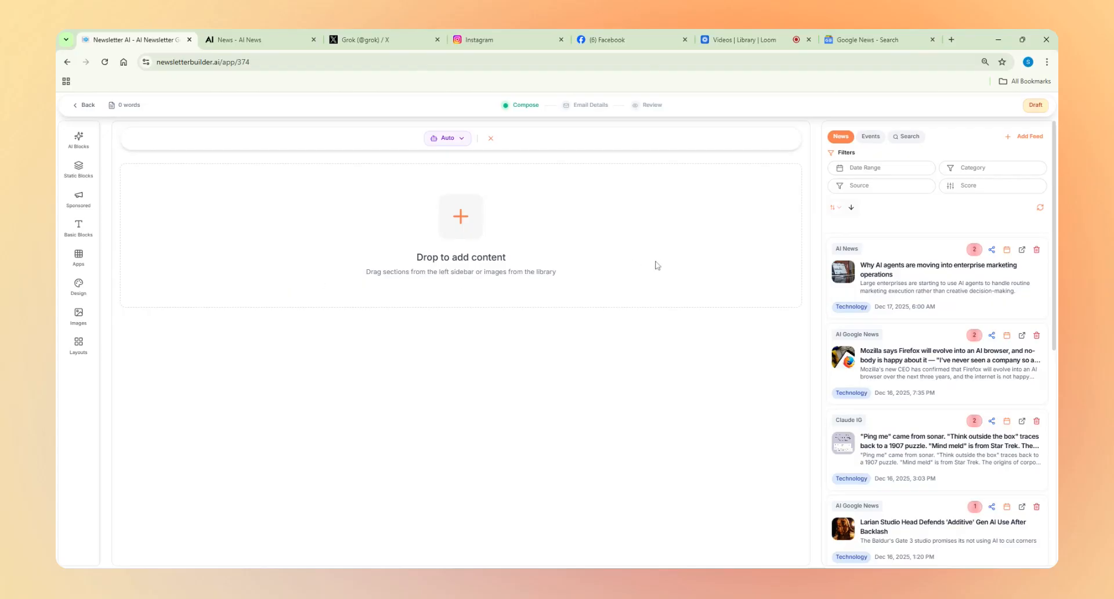
{"action": "scroll", "coordinate": [924, 356], "scroll_direction": "down", "scroll_amount": 6}
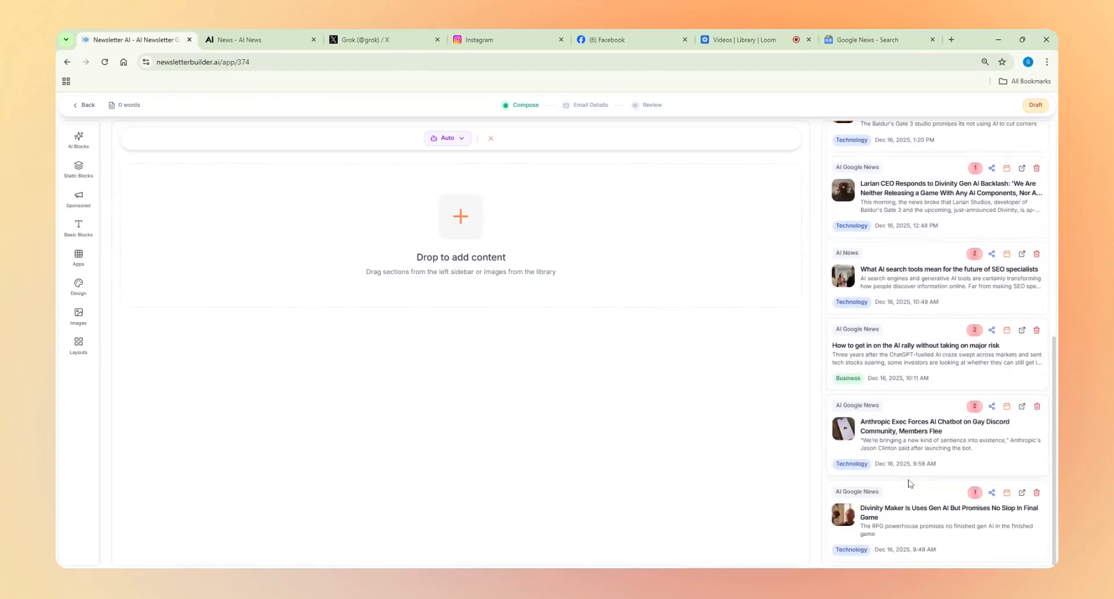
{"action": "scroll", "coordinate": [912, 366], "scroll_direction": "up", "scroll_amount": 5}
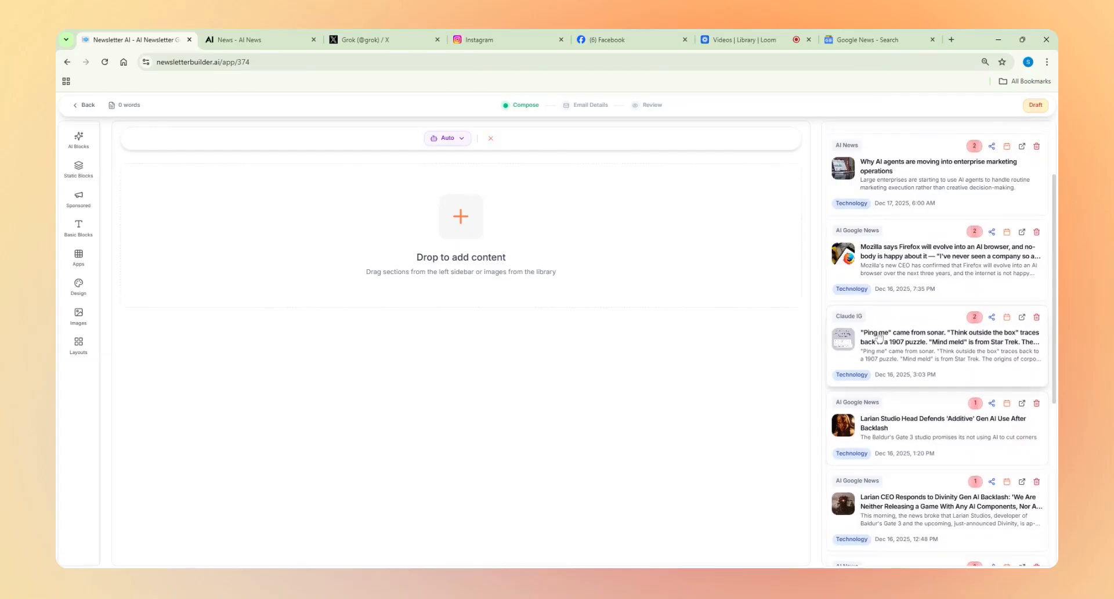
{"action": "scroll", "coordinate": [903, 380], "scroll_direction": "up", "scroll_amount": 2}
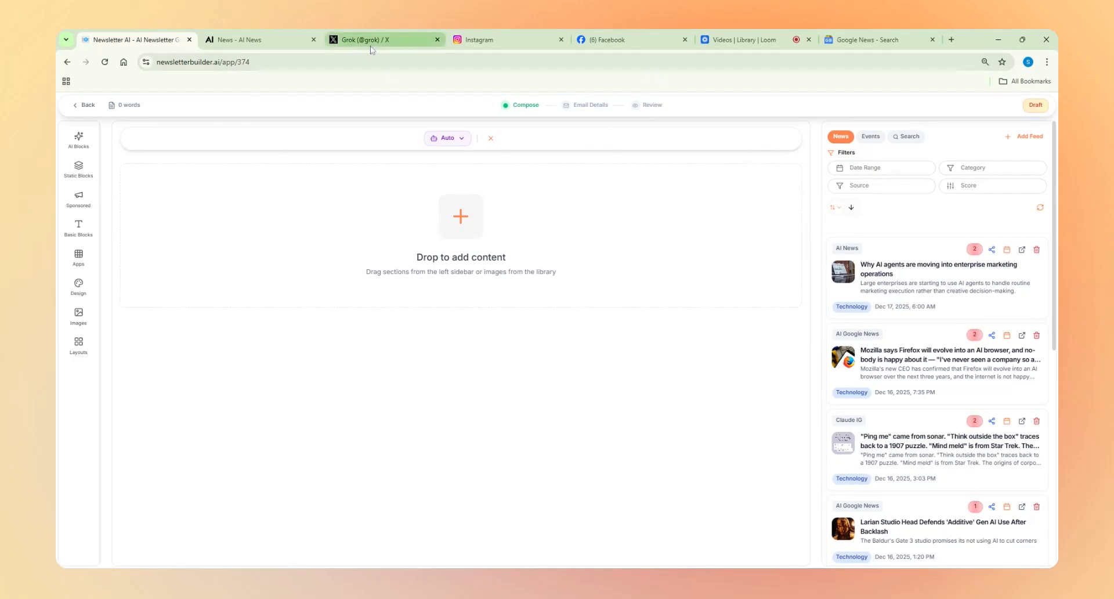
Clear the current newsletter draft and open the list of AI blocks.
{"action": "left_click", "coordinate": [490, 138]}
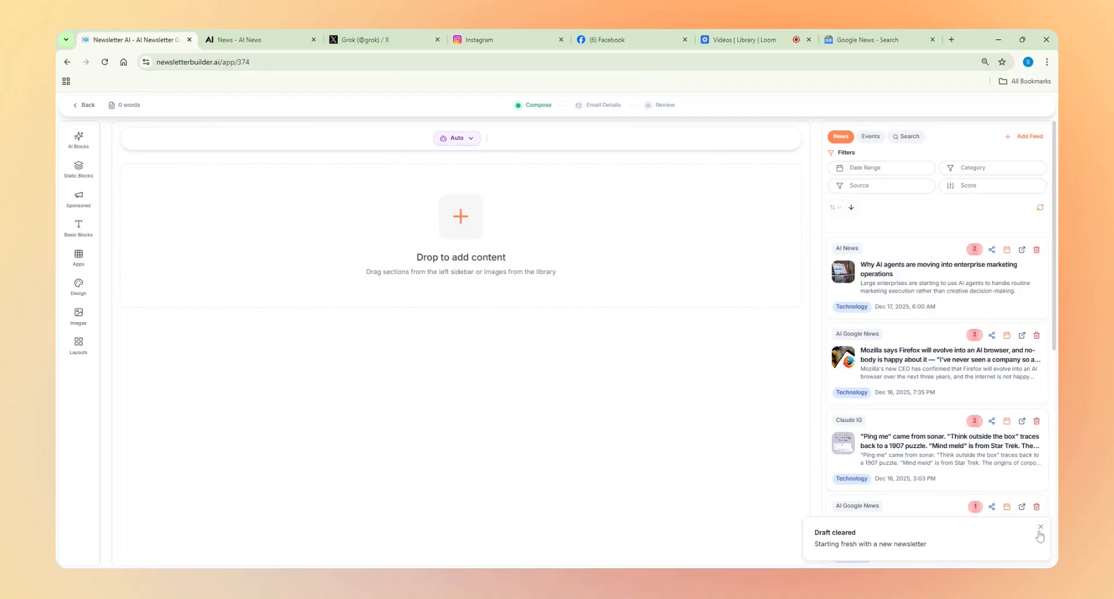
{"action": "left_click", "coordinate": [1043, 530]}
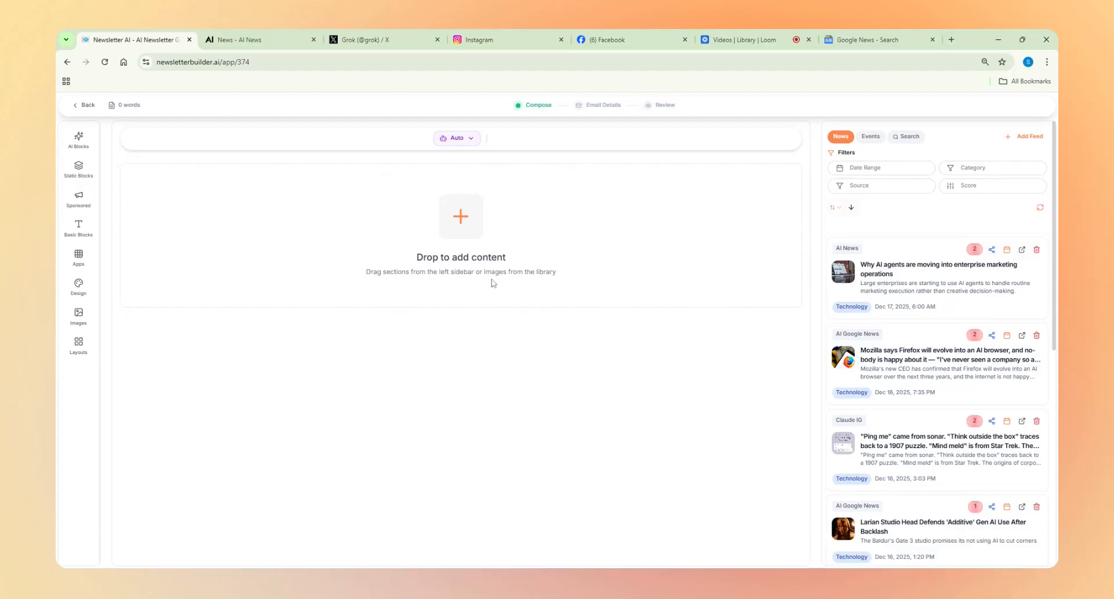
{"action": "left_click", "coordinate": [76, 139]}
{"action": "left_click", "coordinate": [75, 141]}
{"action": "left_click", "coordinate": [75, 141]}
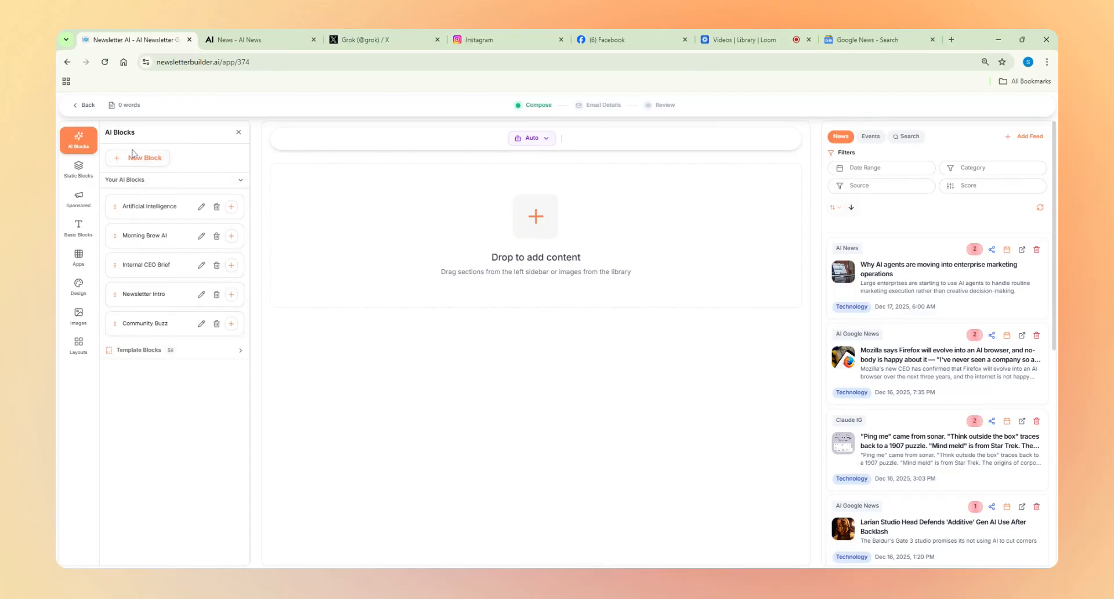
Start creating a new AI block and set its segment name to "The Digest".
{"action": "left_click", "coordinate": [152, 163]}
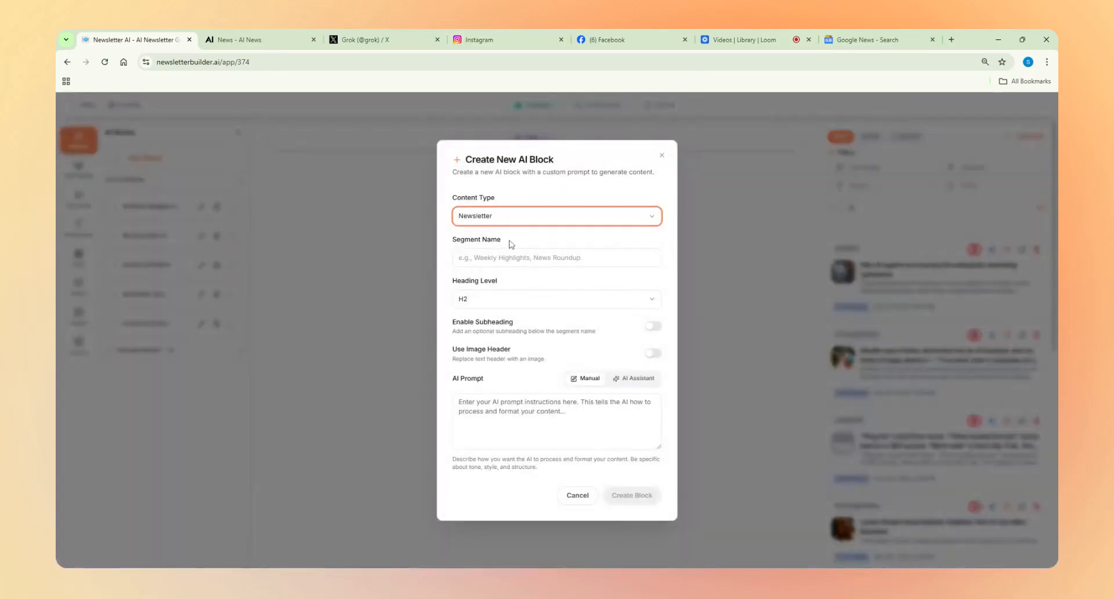
{"action": "left_click", "coordinate": [556, 258]}
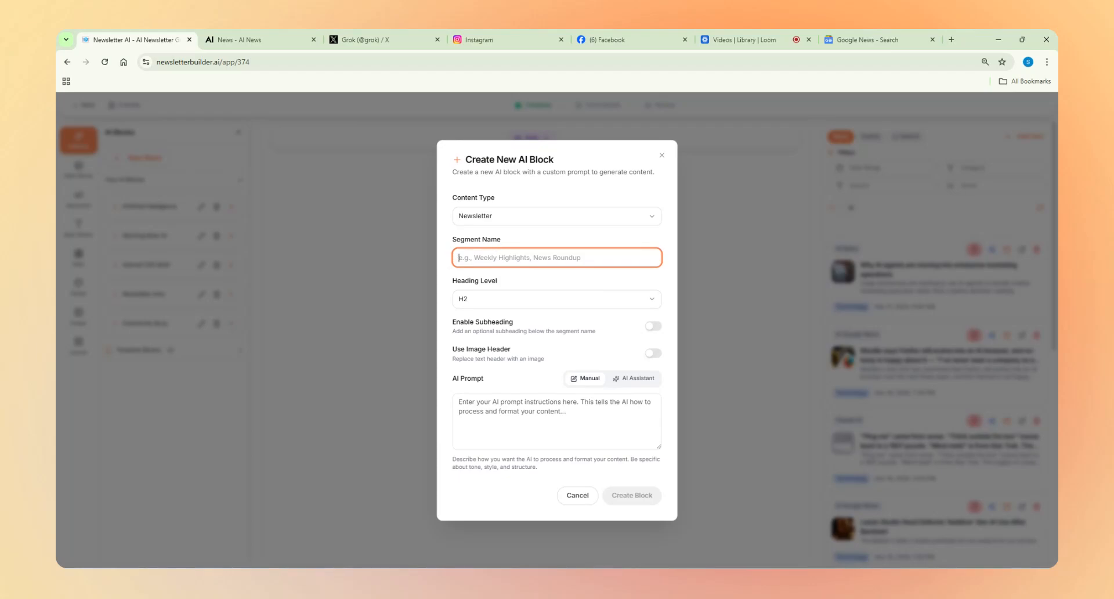
{"action": "type", "text": "The d"}
{"action": "left_click", "coordinate": [541, 304]}
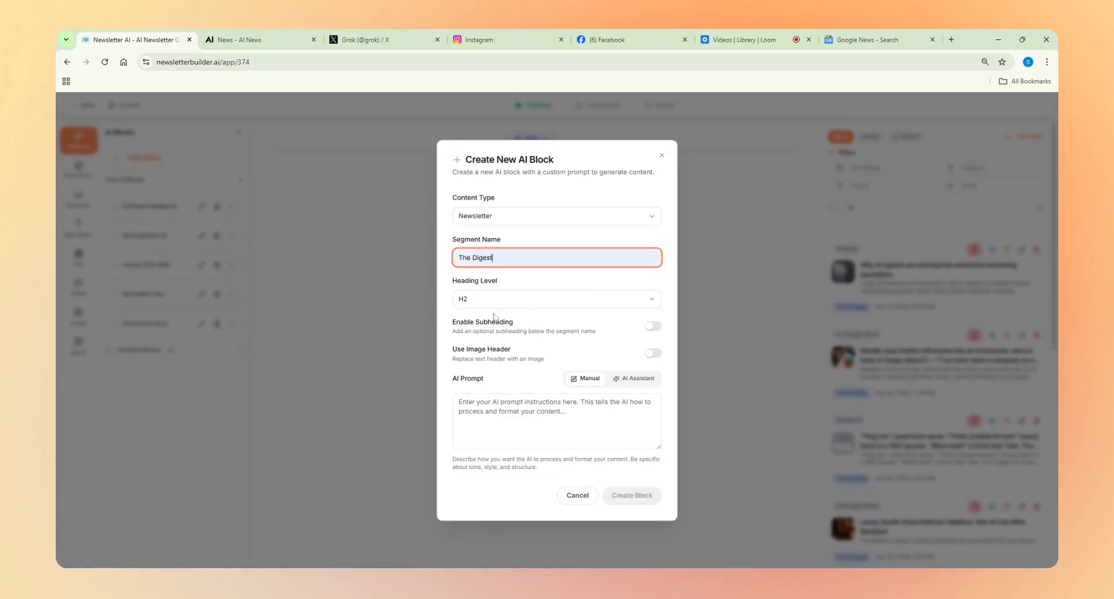
{"action": "left_click", "coordinate": [514, 276]}
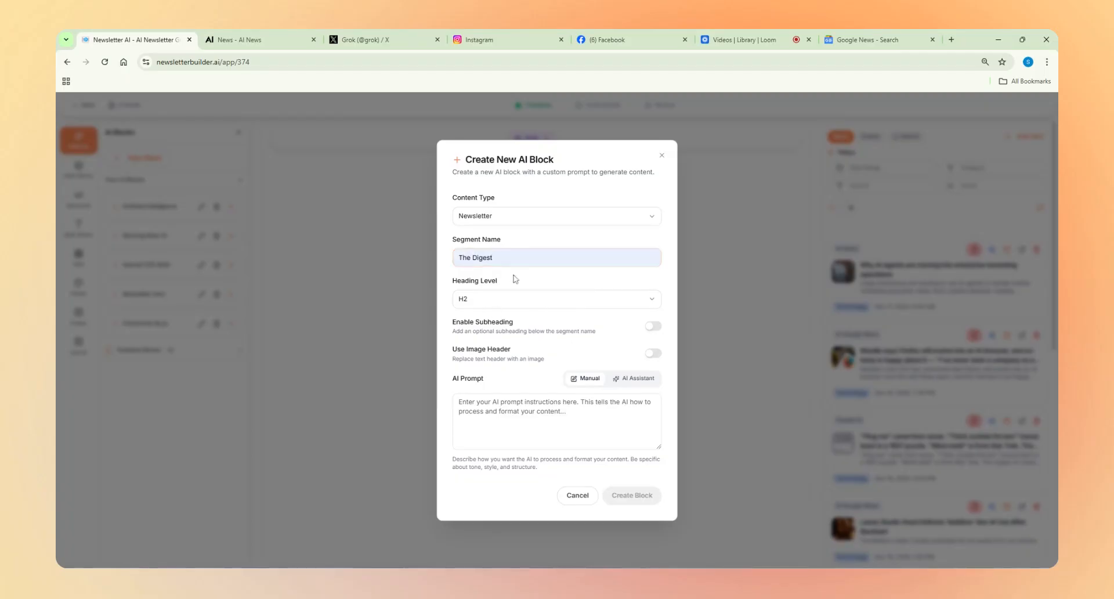
Keep the heading level at H2 and try out the image header option, turning it on and back off.
{"action": "left_click", "coordinate": [499, 303]}
{"action": "left_click", "coordinate": [495, 336]}
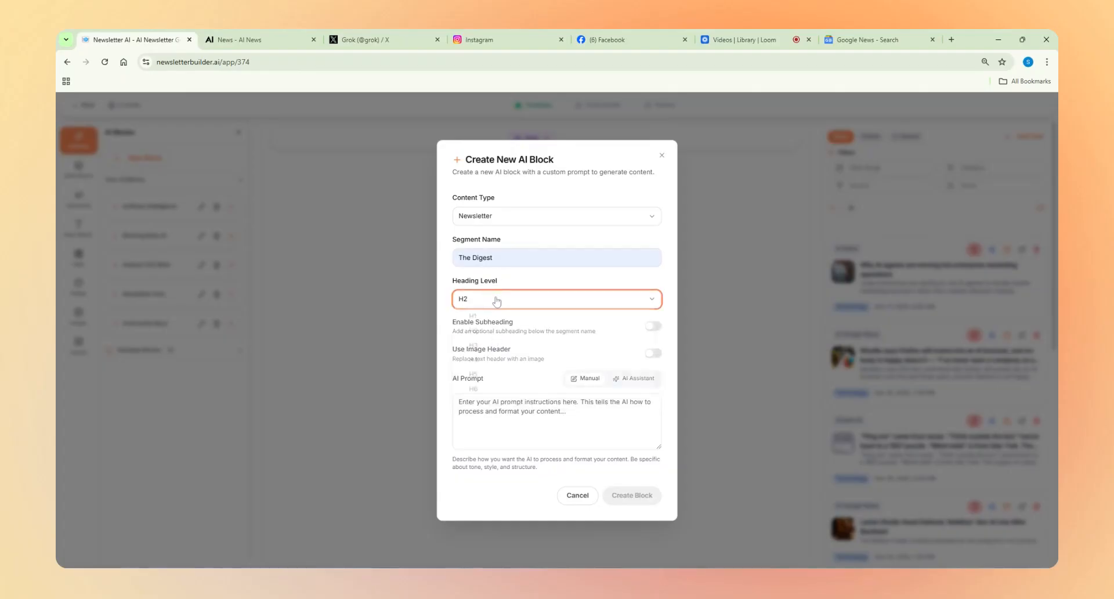
{"action": "left_click", "coordinate": [653, 355]}
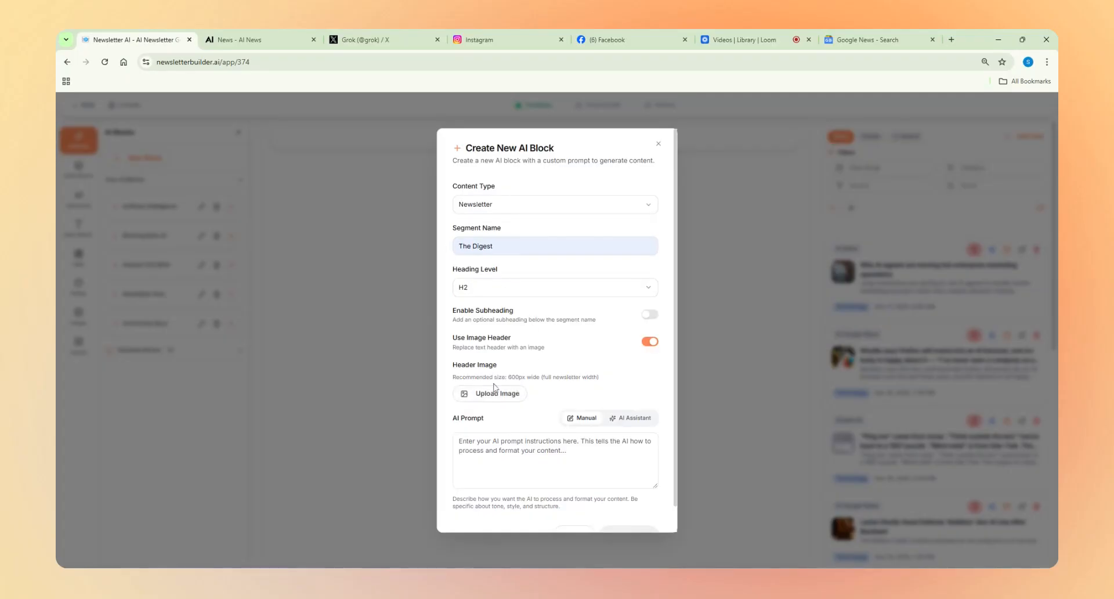
{"action": "left_click", "coordinate": [654, 347]}
{"action": "left_click", "coordinate": [597, 412]}
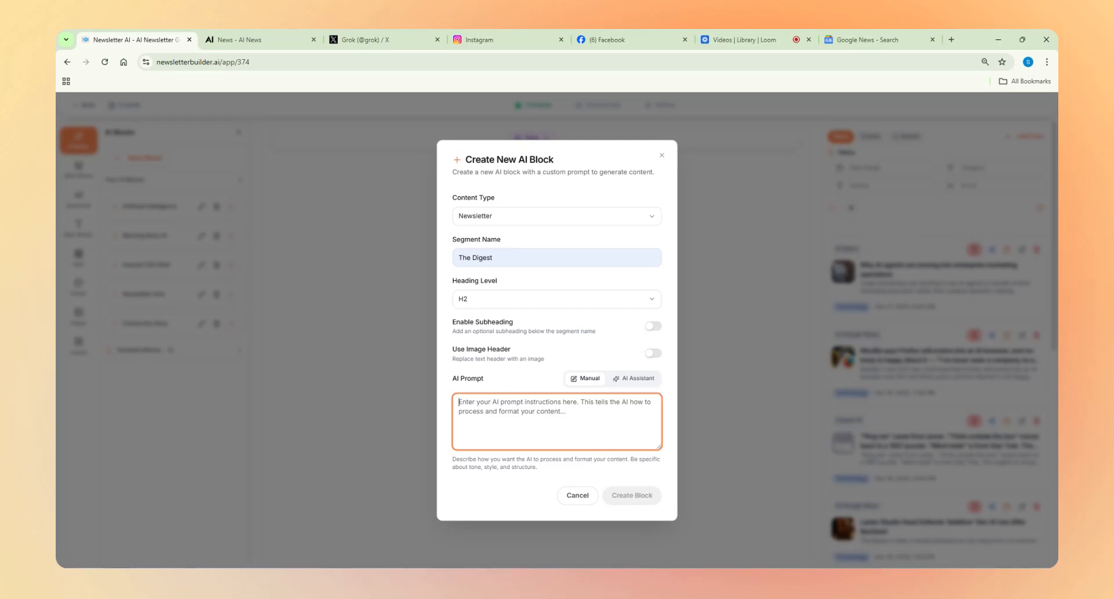
Examine the AI Assistant prompt option with its writing sample, CTA style and target length settings, and return to the manual prompt.
{"action": "left_click", "coordinate": [630, 382]}
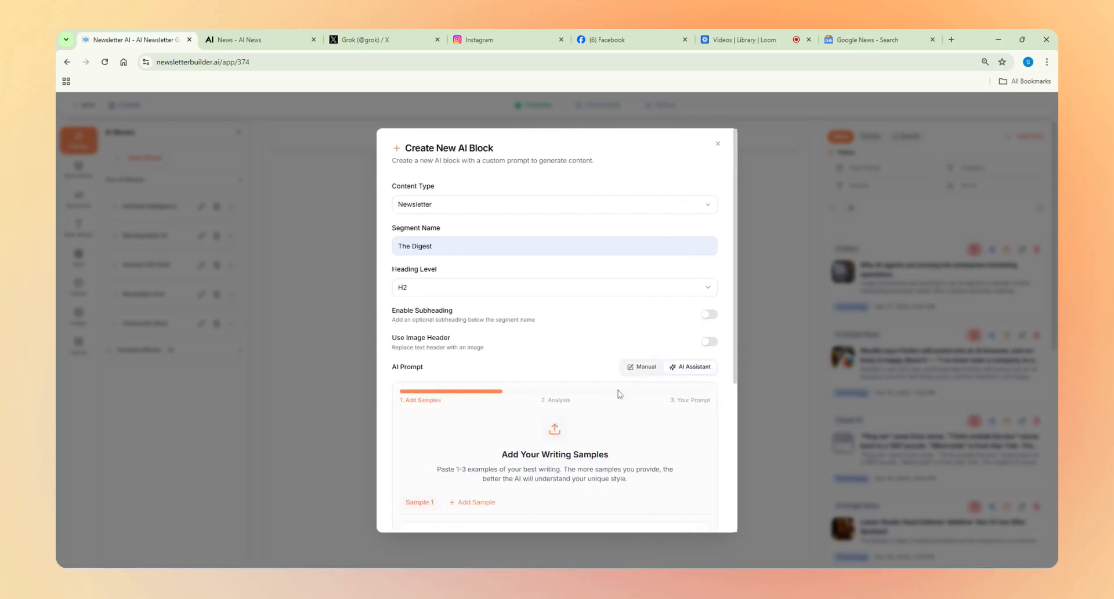
{"action": "scroll", "coordinate": [545, 439], "scroll_direction": "down", "scroll_amount": 3}
{"action": "scroll", "coordinate": [545, 439], "scroll_direction": "down", "scroll_amount": 2}
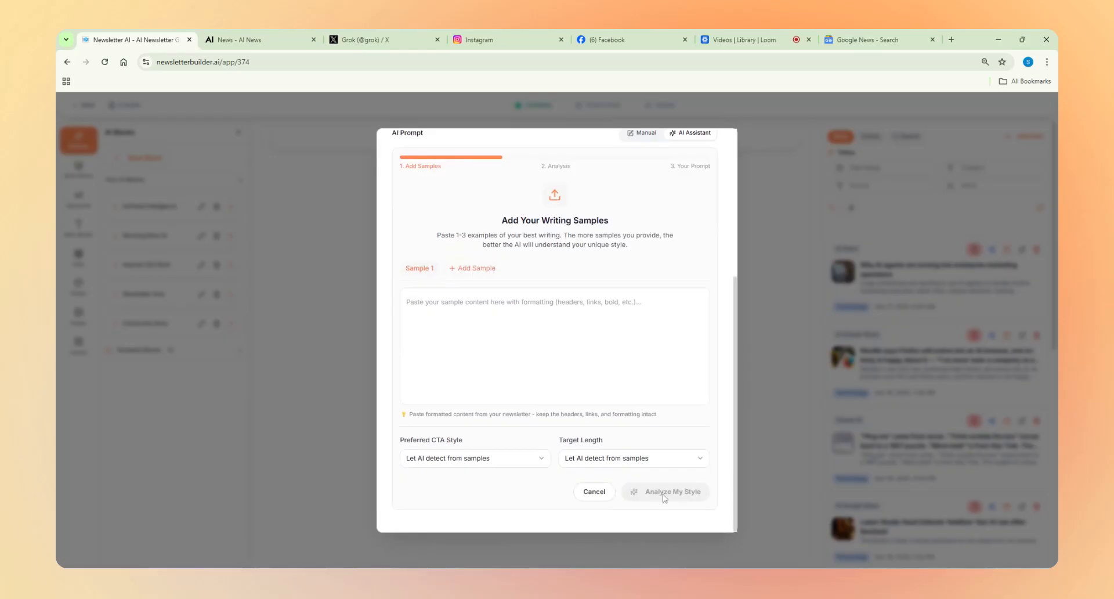
{"action": "scroll", "coordinate": [621, 429], "scroll_direction": "up", "scroll_amount": 4}
{"action": "scroll", "coordinate": [609, 421], "scroll_direction": "down", "scroll_amount": 1}
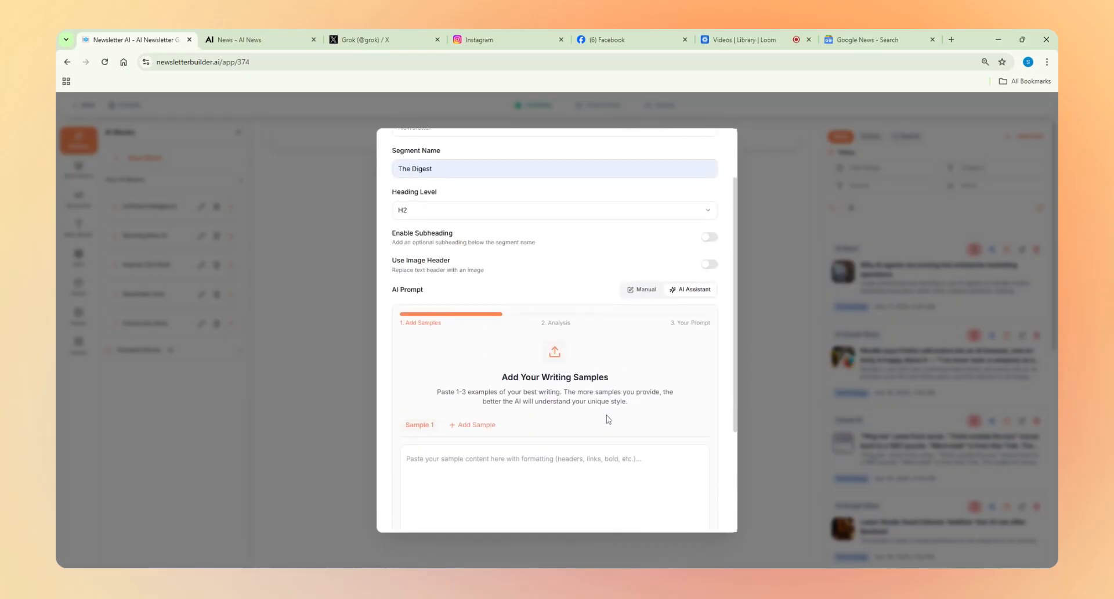
{"action": "scroll", "coordinate": [597, 412], "scroll_direction": "down", "scroll_amount": 2}
{"action": "left_click", "coordinate": [597, 412]}
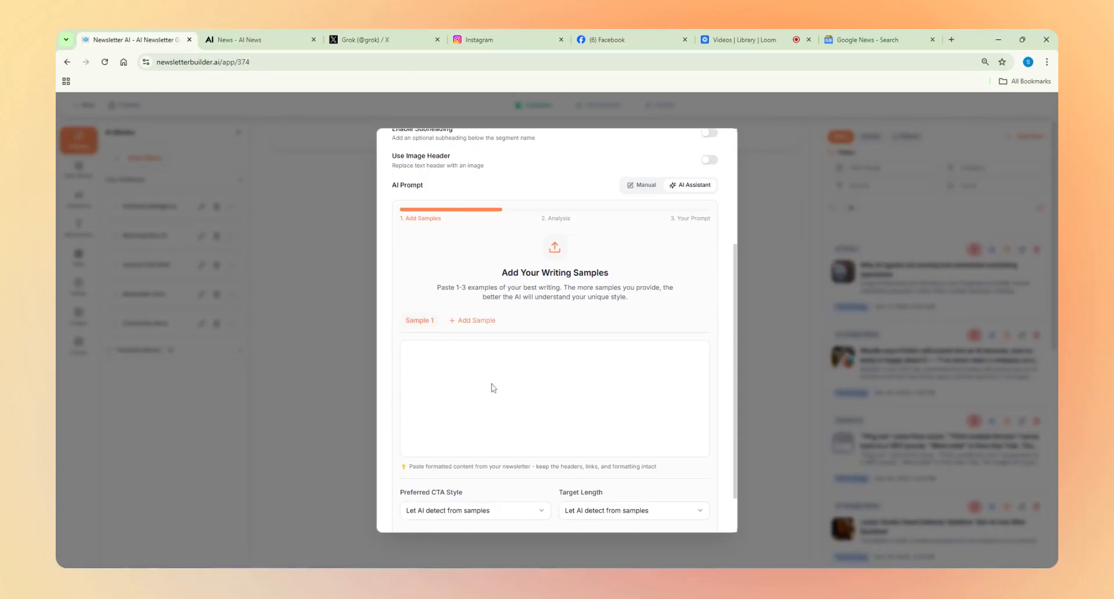
{"action": "scroll", "coordinate": [557, 390], "scroll_direction": "up", "scroll_amount": 3}
{"action": "left_click", "coordinate": [627, 298]}
{"action": "left_click", "coordinate": [557, 421]}
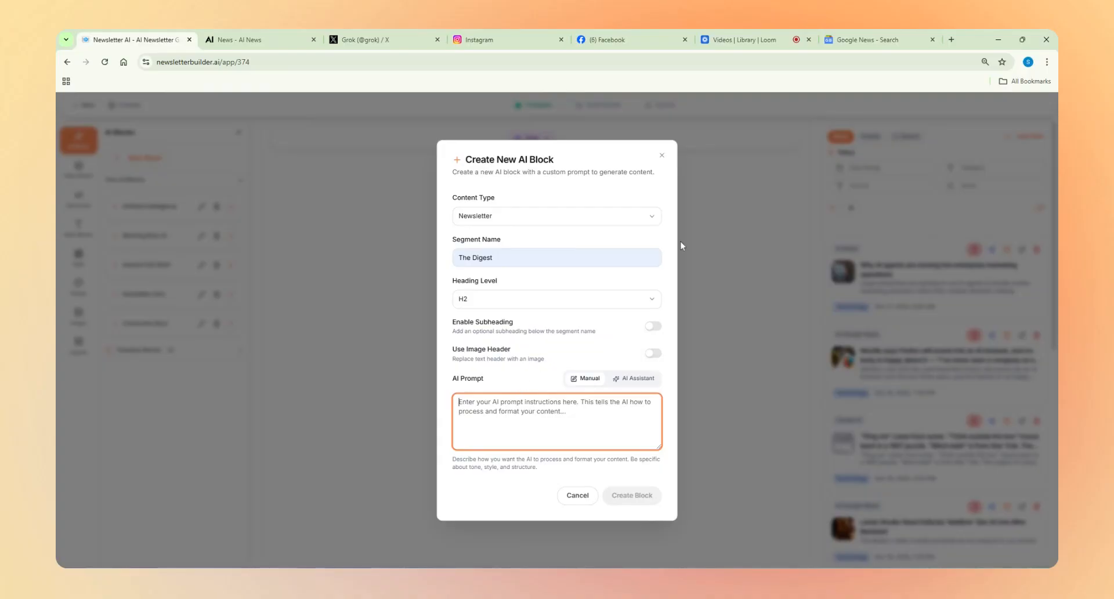
{"action": "left_click", "coordinate": [951, 40]}
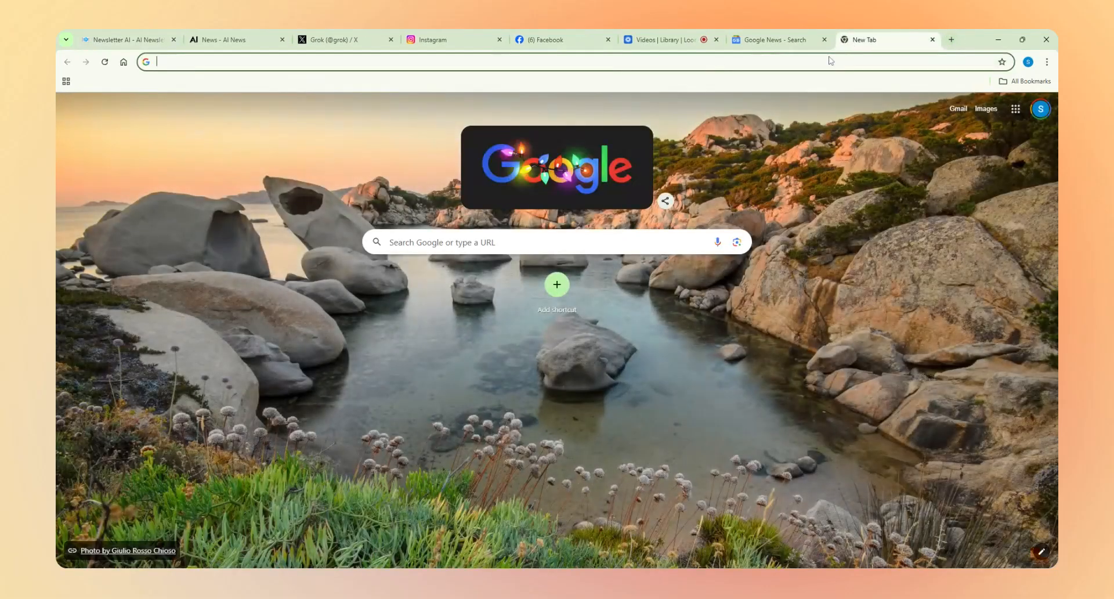
{"action": "left_click", "coordinate": [933, 40]}
{"action": "left_click", "coordinate": [737, 40]}
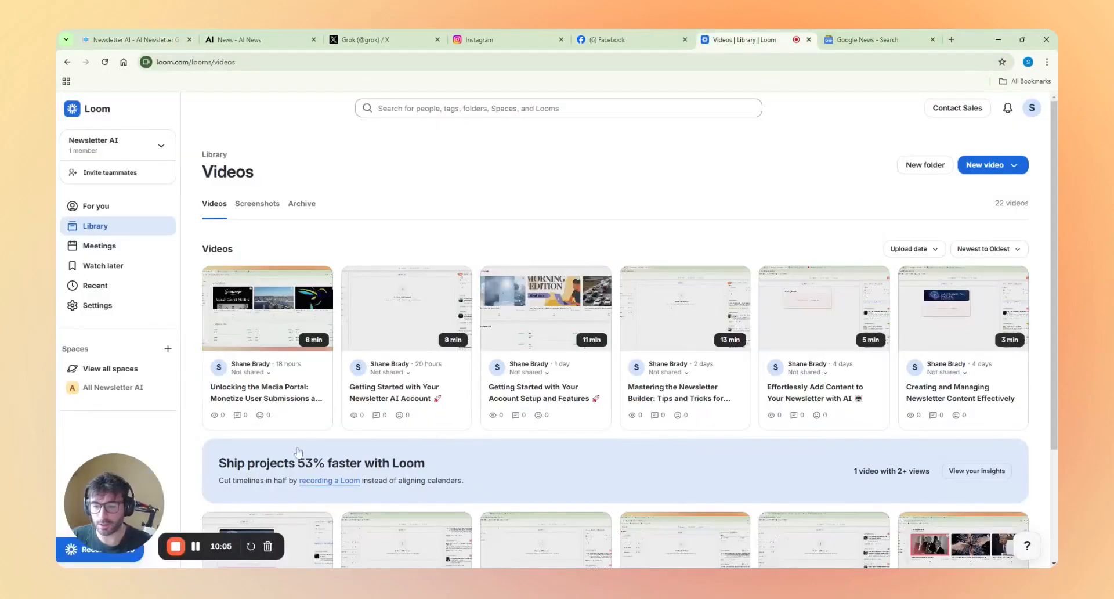
{"action": "left_click", "coordinate": [196, 546]}
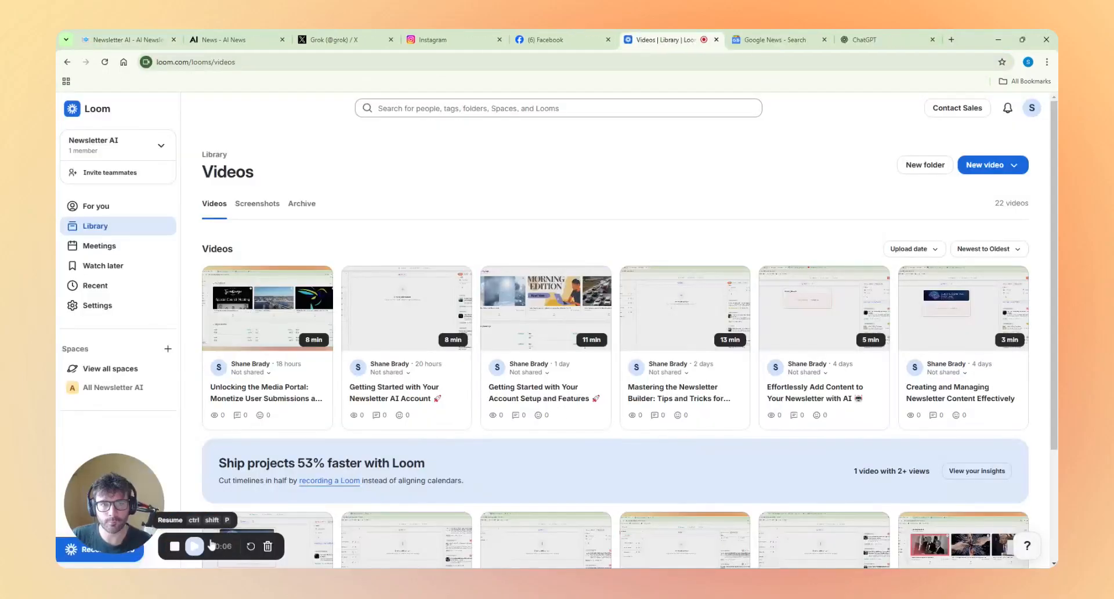
{"action": "left_click", "coordinate": [196, 547]}
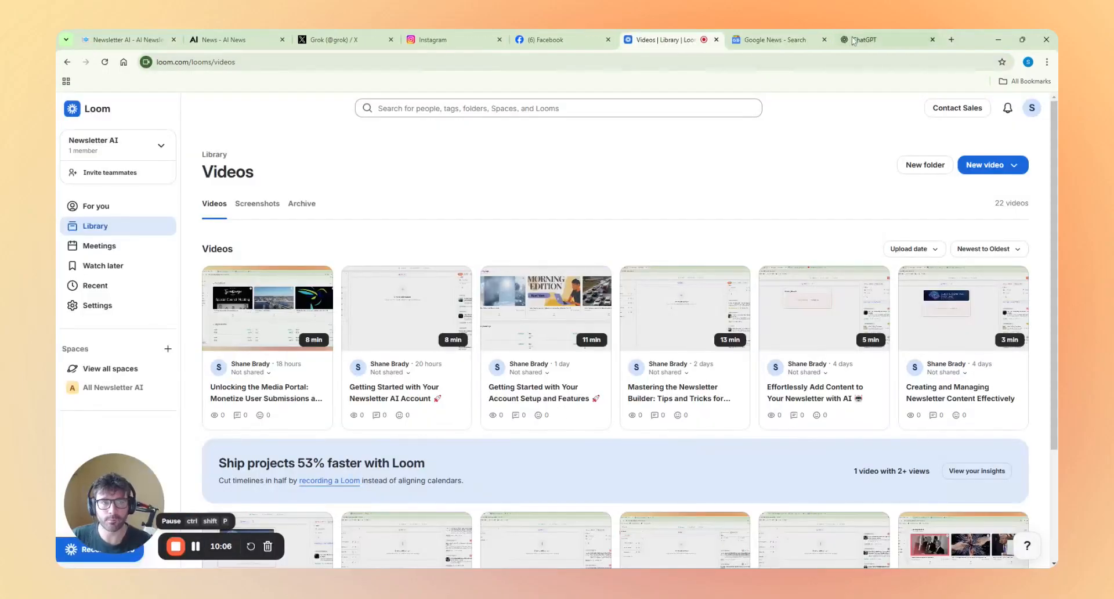
Switch to ChatGPT and dismiss the image creation banner.
{"action": "left_click", "coordinate": [880, 37]}
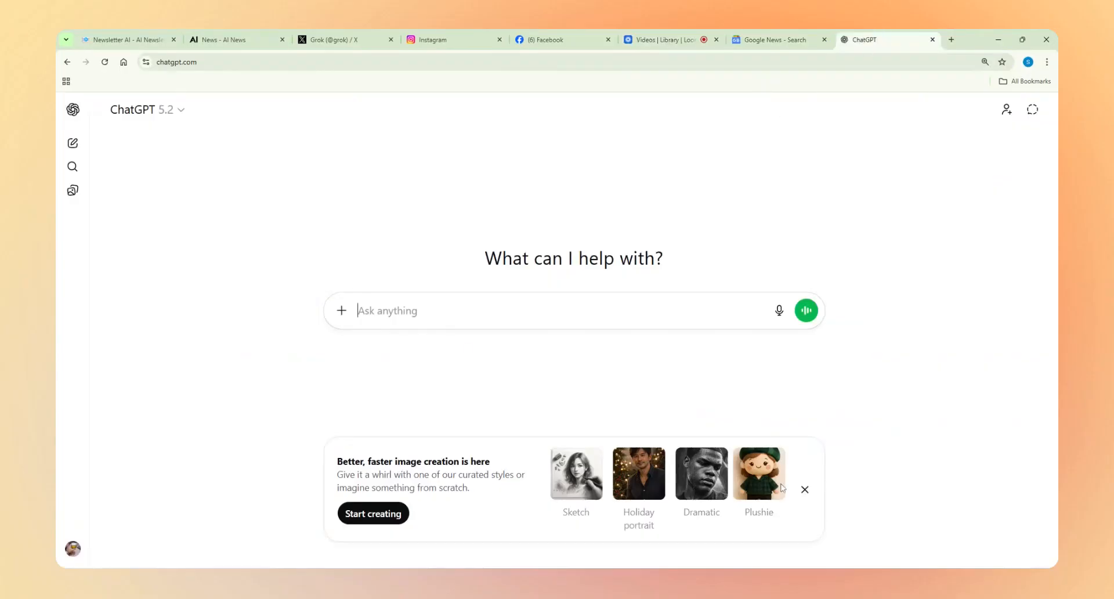
{"action": "left_click", "coordinate": [804, 490]}
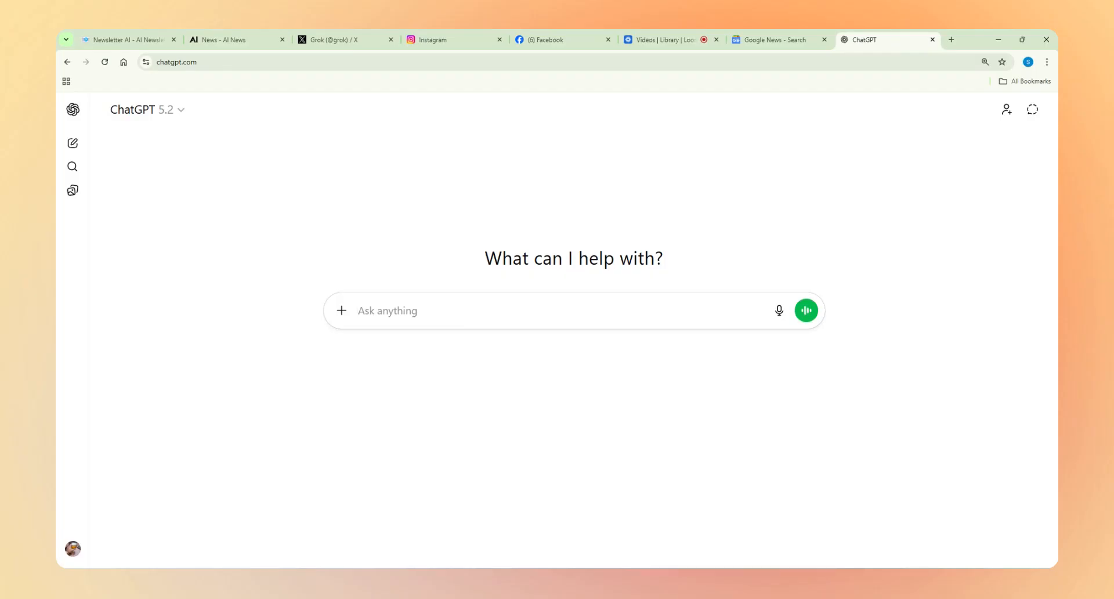
{"action": "type", "text": "i am wo"}
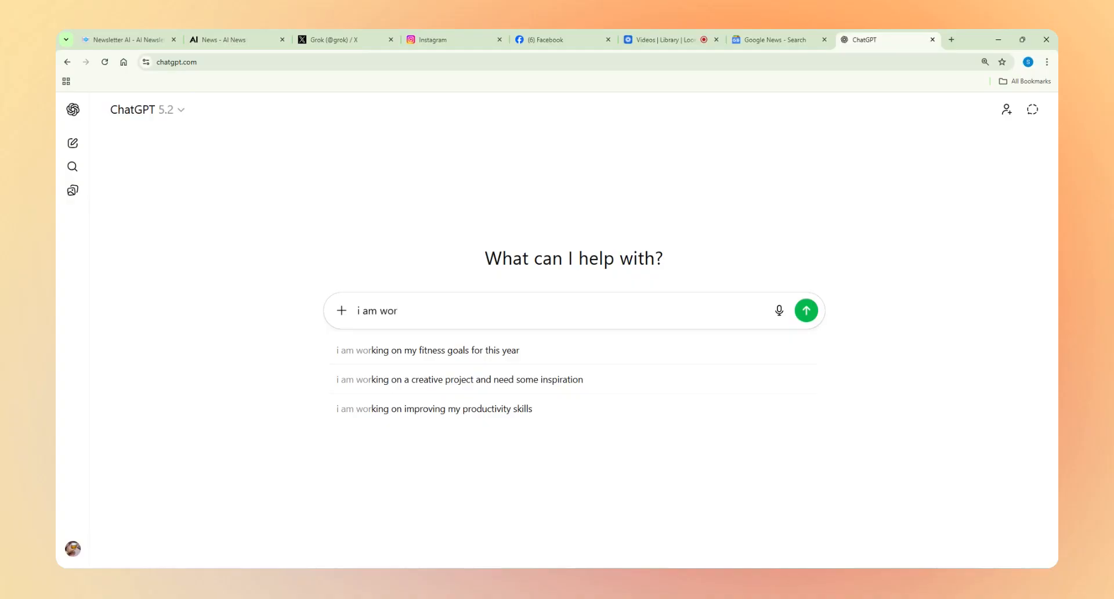
{"action": "key", "text": "BackSpace"}
{"action": "type", "text": "riting a"}
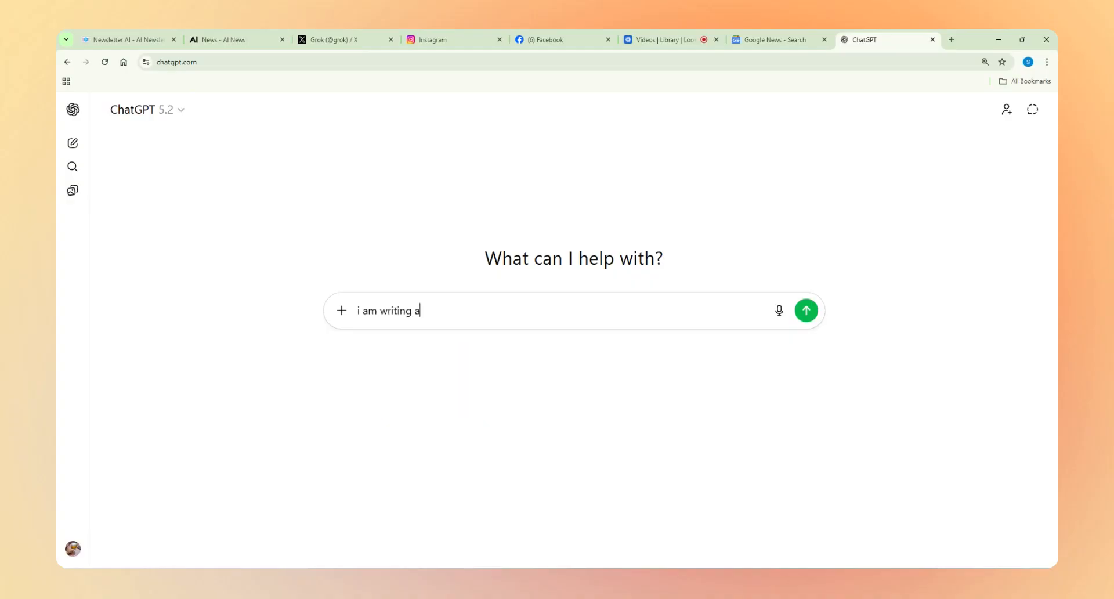
{"action": "key", "text": "BackSpace"}
{"action": "key", "text": "BackSpace"}
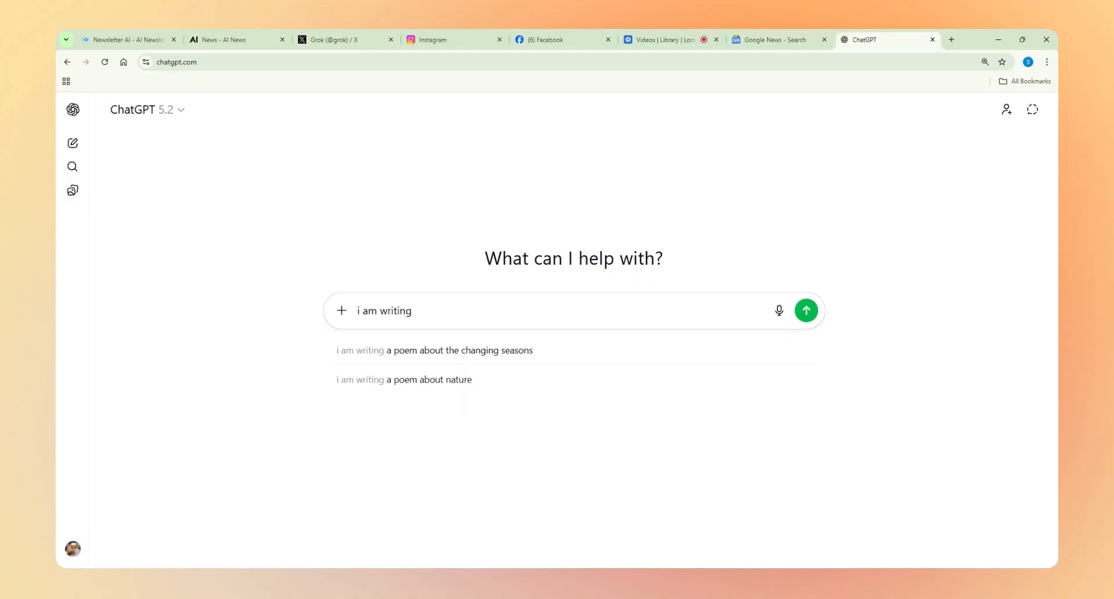
{"action": "key", "text": "BackSpace"}
{"action": "key", "text": "BackSpace"}
{"action": "key", "text": "BackSpace"}
{"action": "key", "text": "BackSpace"}
{"action": "key", "text": "BackSpace"}
{"action": "key", "text": "BackSpace"}
{"action": "key", "text": "BackSpace"}
{"action": "key", "text": "BackSpace"}
{"action": "key", "text": "BackSpace"}
{"action": "key", "text": "BackSpace"}
{"action": "key", "text": "BackSpace"}
Begin the message with "i need you to write me a prompt for my newsletter its for an ai digest newsletter blurb".
{"action": "type", "text": "need y"}
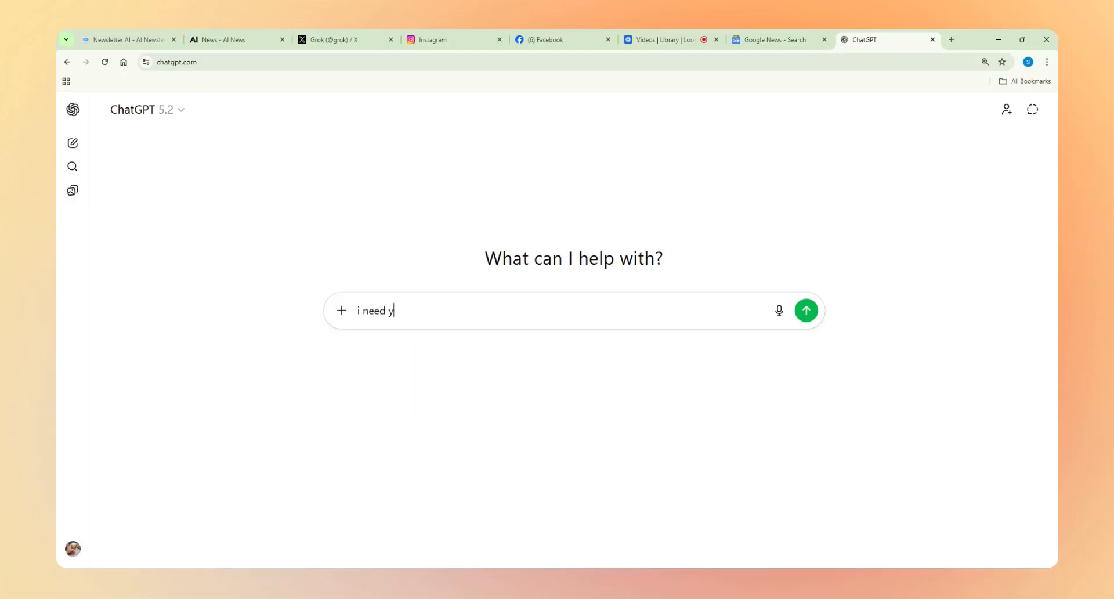
{"action": "type", "text": "ou to write me a prompt for my new"}
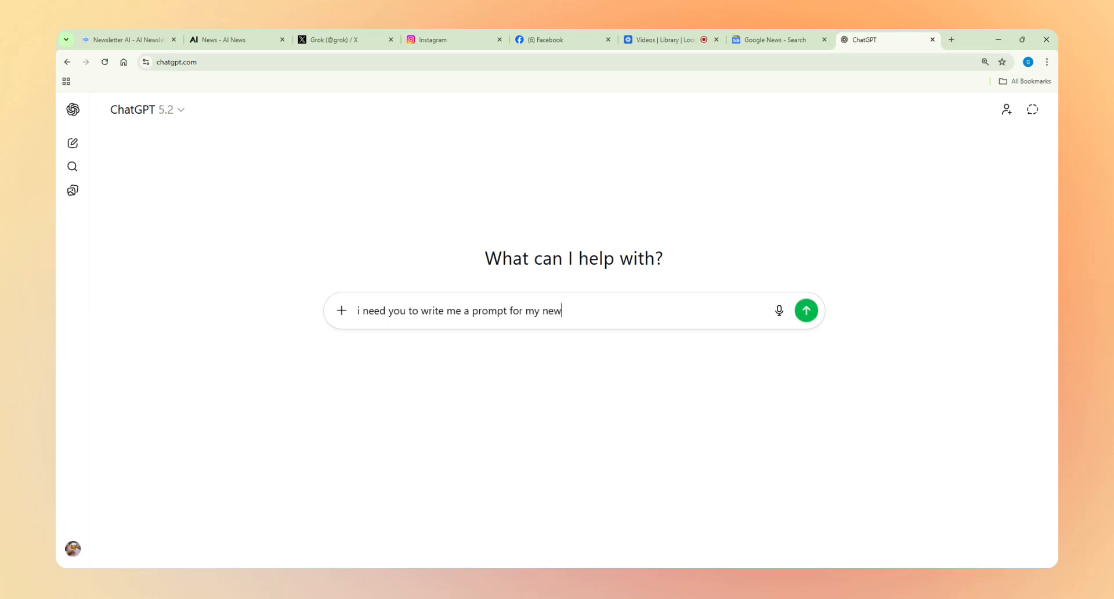
{"action": "type", "text": "sletter its for an ai dige"}
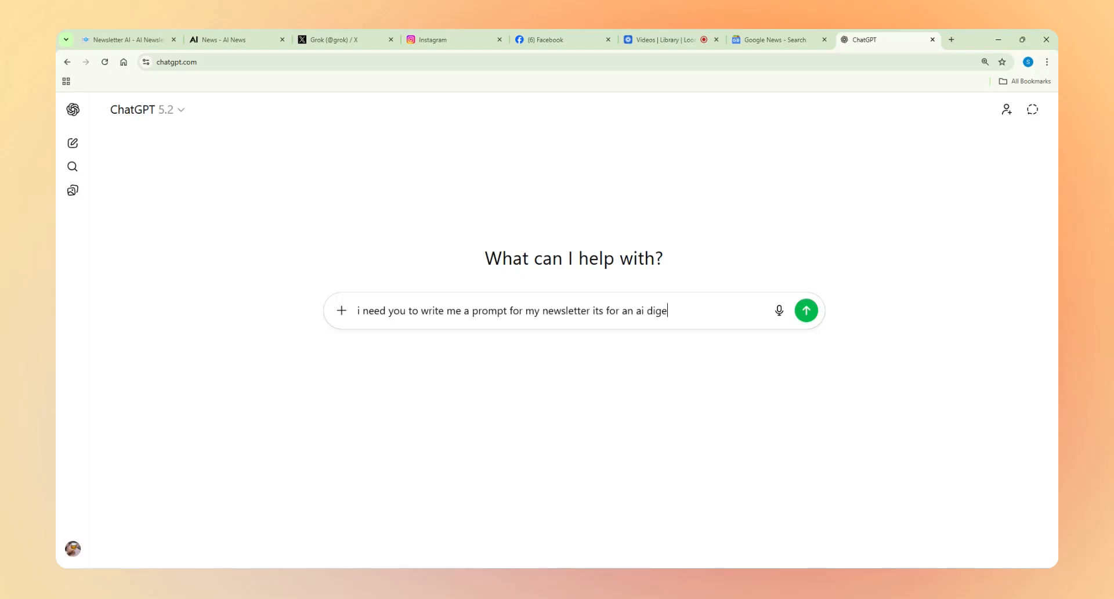
{"action": "type", "text": "st newsletter blurb"}
{"action": "key", "text": "shift+Return"}
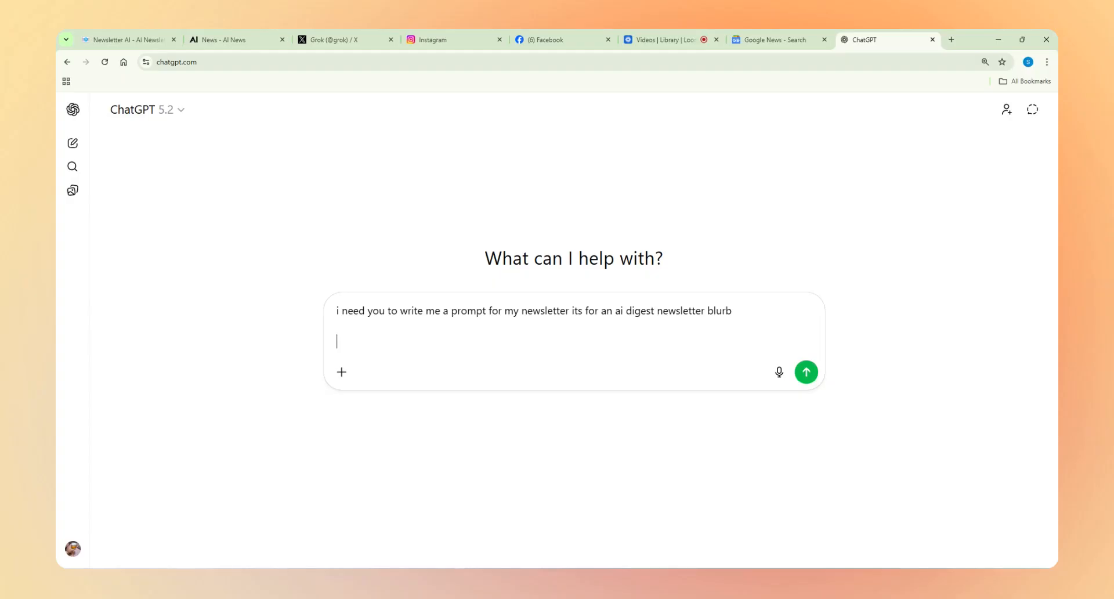
Add a paragraph asking to start with a bolded title of no more than 5 words with a relevant emoji.
{"action": "type", "text": "i want ti start wit"}
{"action": "type", "text": "h na"}
{"action": "key", "text": "BackSpace"}
{"action": "type", "text": "a title with a relevnat"}
{"action": "key", "text": "BackSpace"}
{"action": "key", "text": "BackSpace"}
{"action": "key", "text": "BackSpace"}
{"action": "type", "text": "ant emo"}
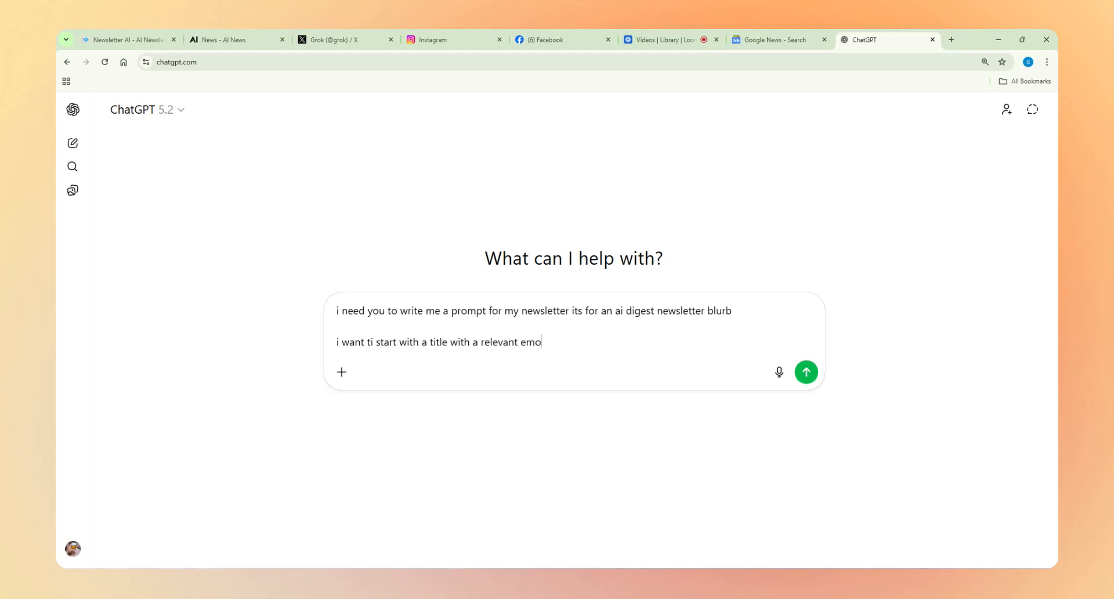
{"action": "type", "text": "ji the title can be no longer t"}
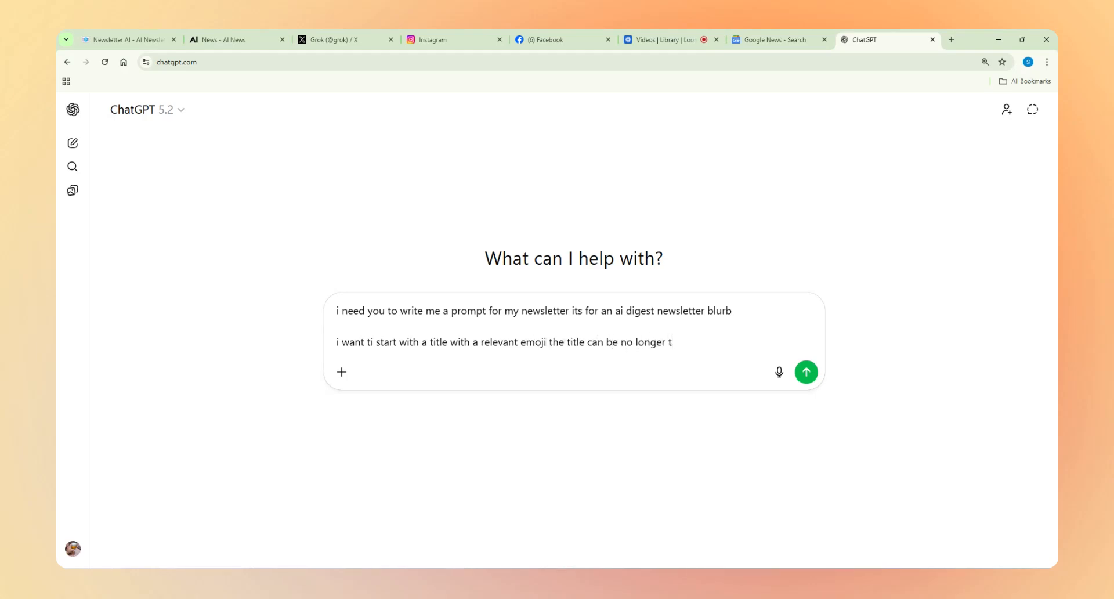
{"action": "type", "text": "han 5 words and needs to be bolded"}
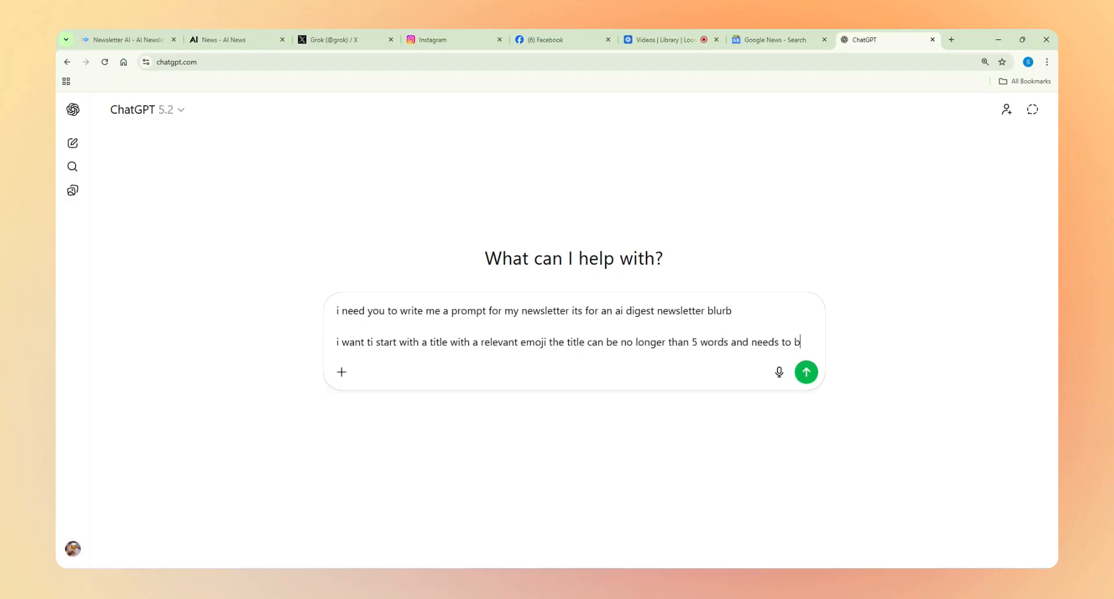
{"action": "key", "text": "shift+Return"}
{"action": "key", "text": "shift+Return"}
Add a paragraph asking for a content body of 1-2 paragraphs, at most 100 words in total, descriptive about the given article's key points.
{"action": "type", "text": "next t"}
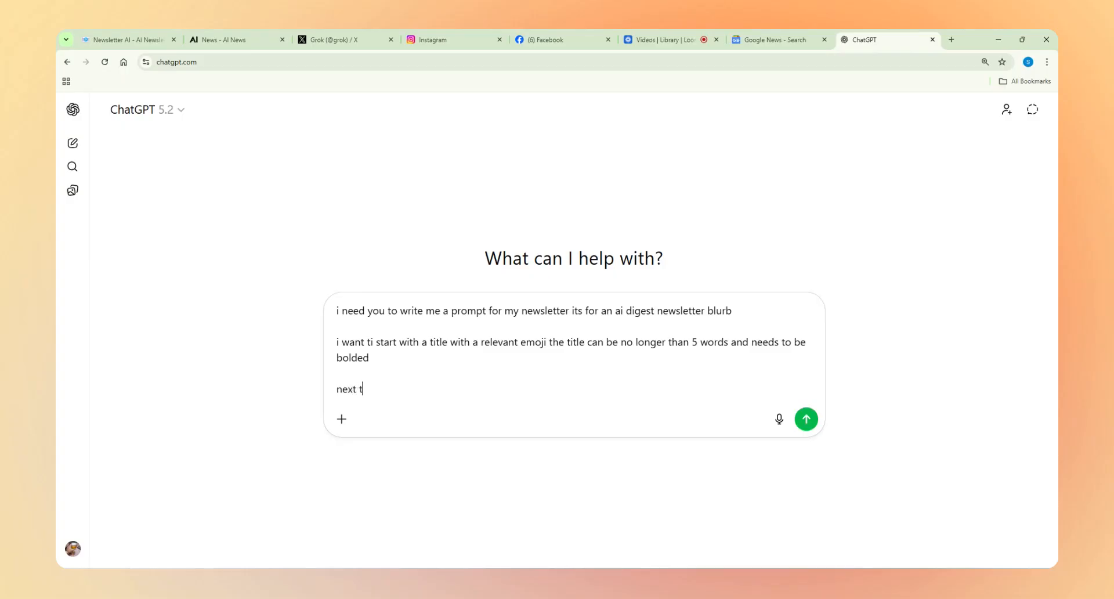
{"action": "type", "text": "he content body should "}
{"action": "type", "text": "1-2 p"}
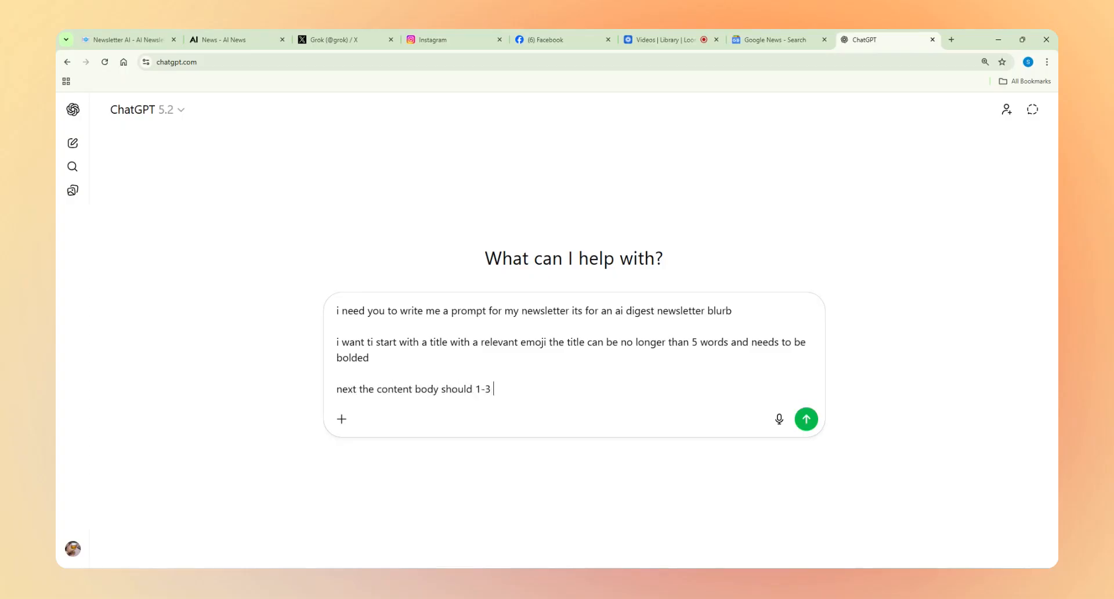
{"action": "type", "text": "aragraphs no longer than 100"}
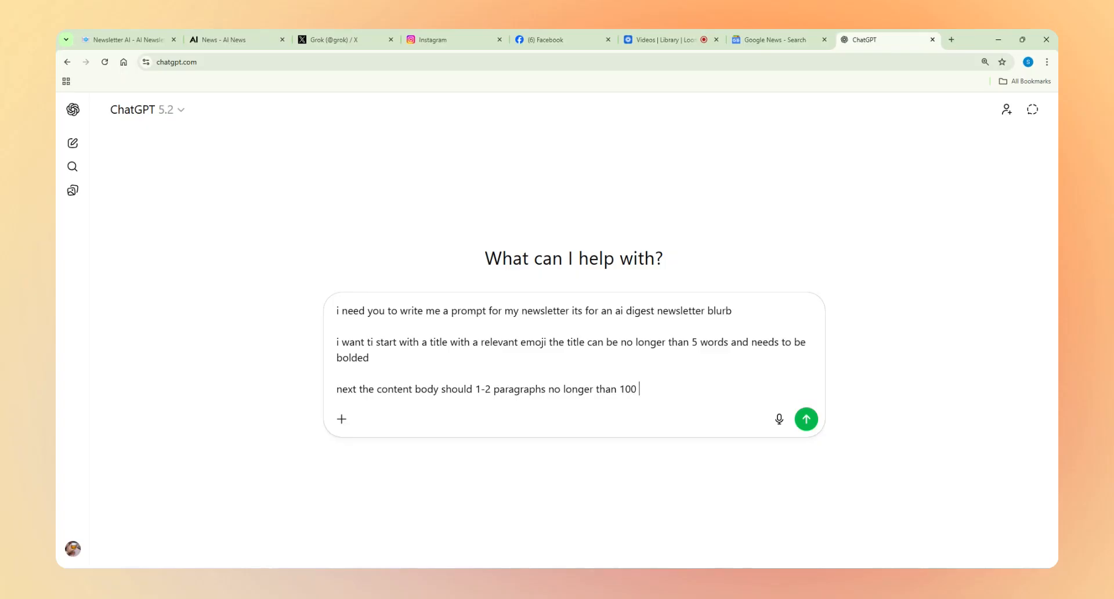
{"action": "type", "text": " words in total and be descr"}
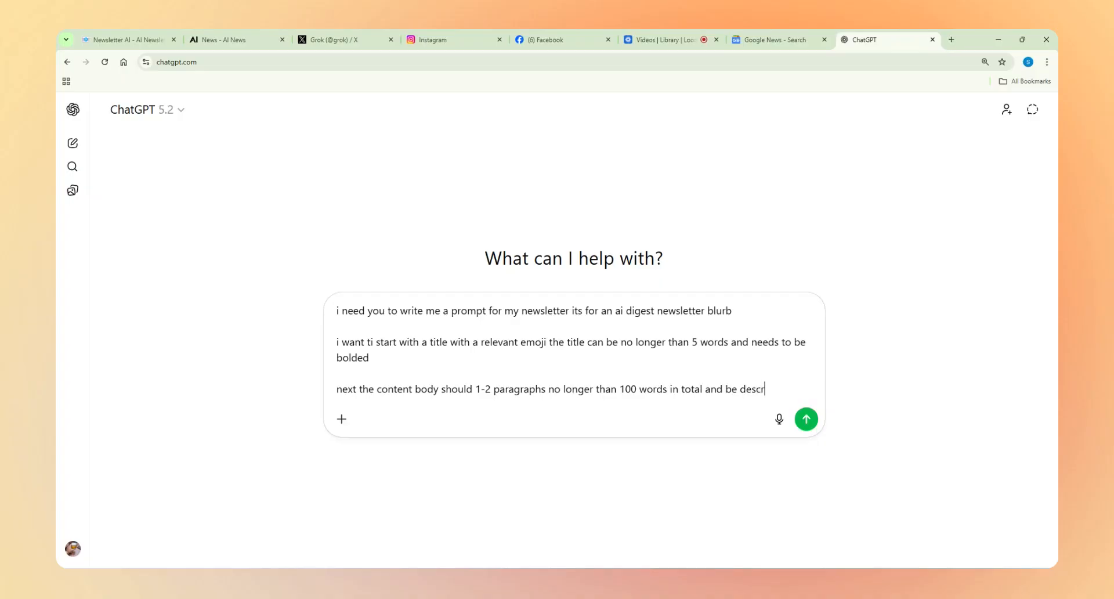
{"action": "type", "text": "iptive about key"}
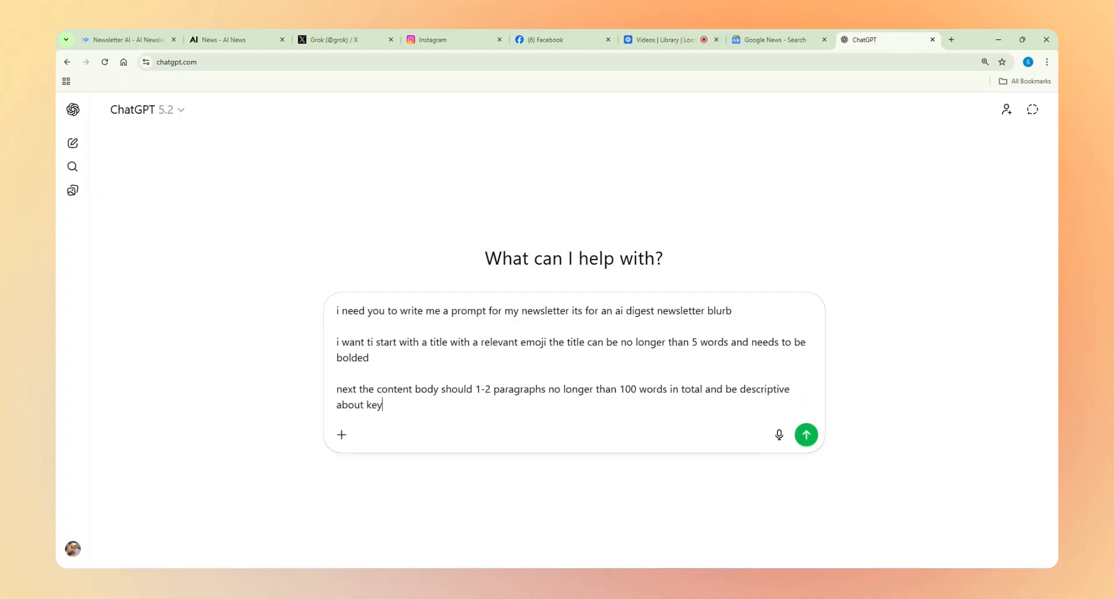
{"action": "type", "text": " points from the conte"}
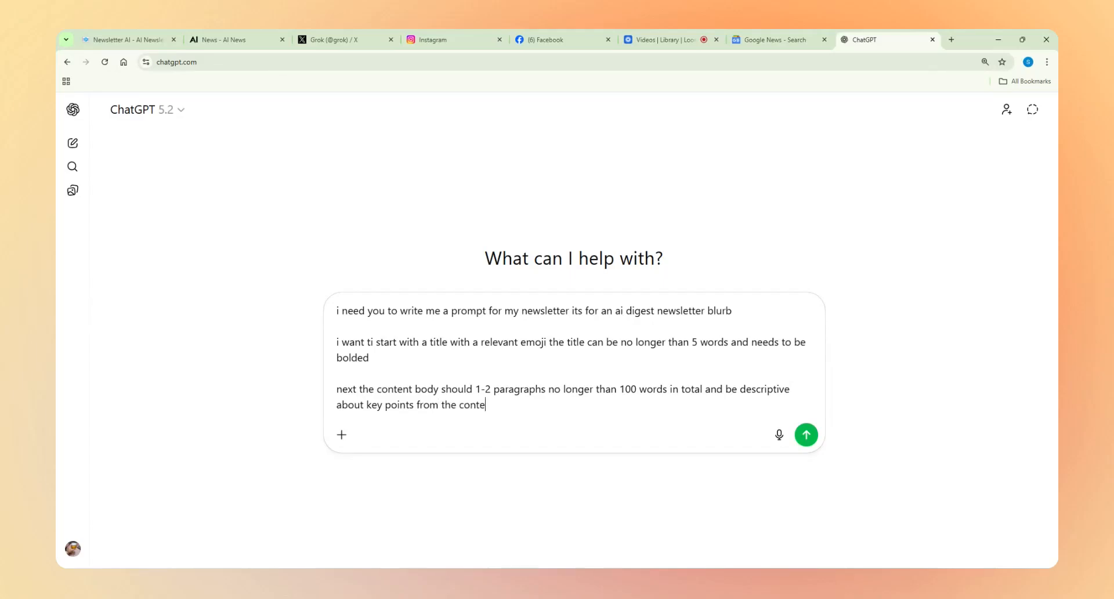
{"action": "type", "text": "nt article we give it"}
{"action": "key", "text": "shift+Return"}
{"action": "key", "text": "shift+Return"}
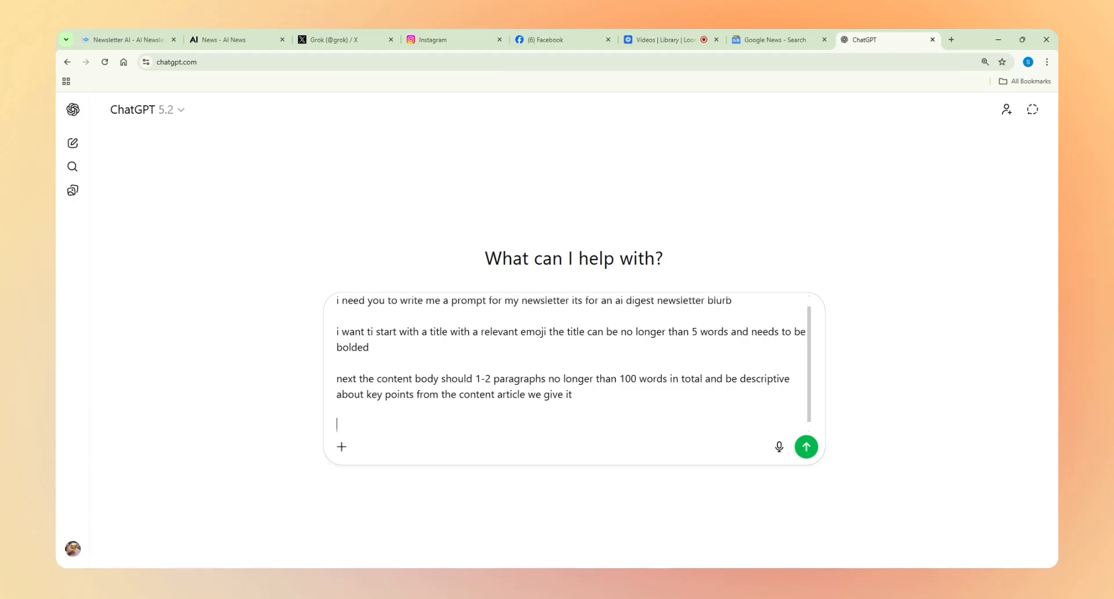
Add a paragraph asking to embed the source article URL inline in the content where it makes sense and flows with the content.
{"action": "type", "text": "please embded the source article url in"}
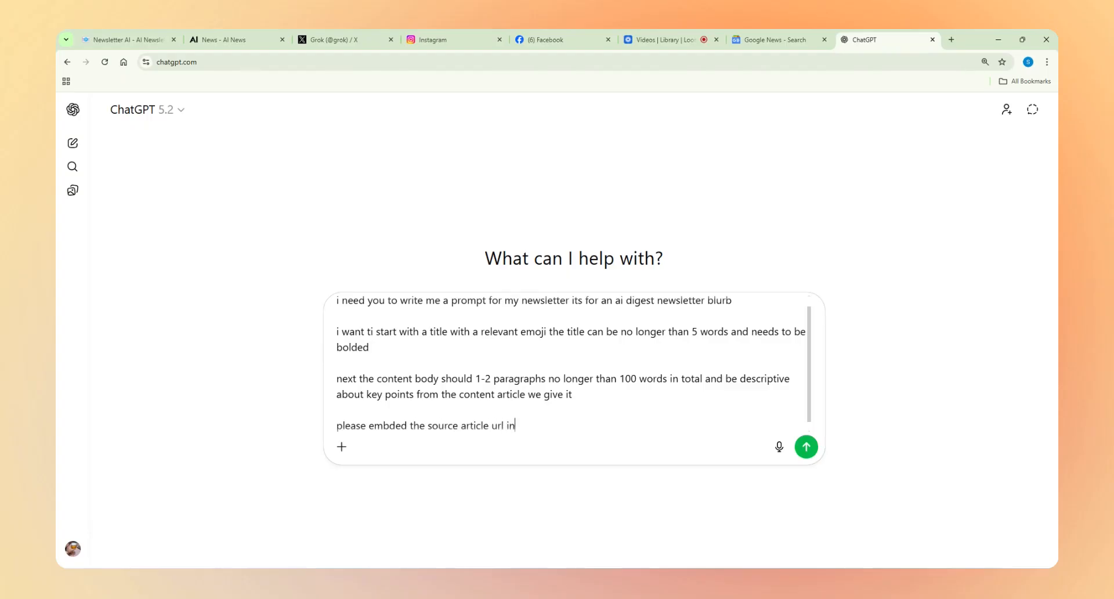
{"action": "type", "text": "line in the content whe"}
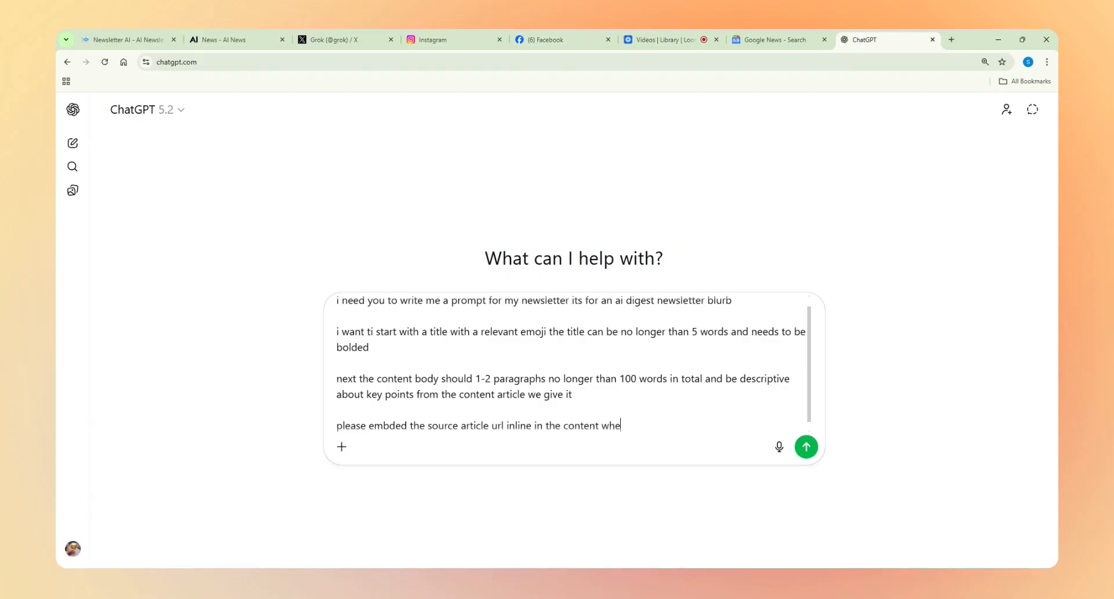
{"action": "type", "text": "re it makes sense and let"}
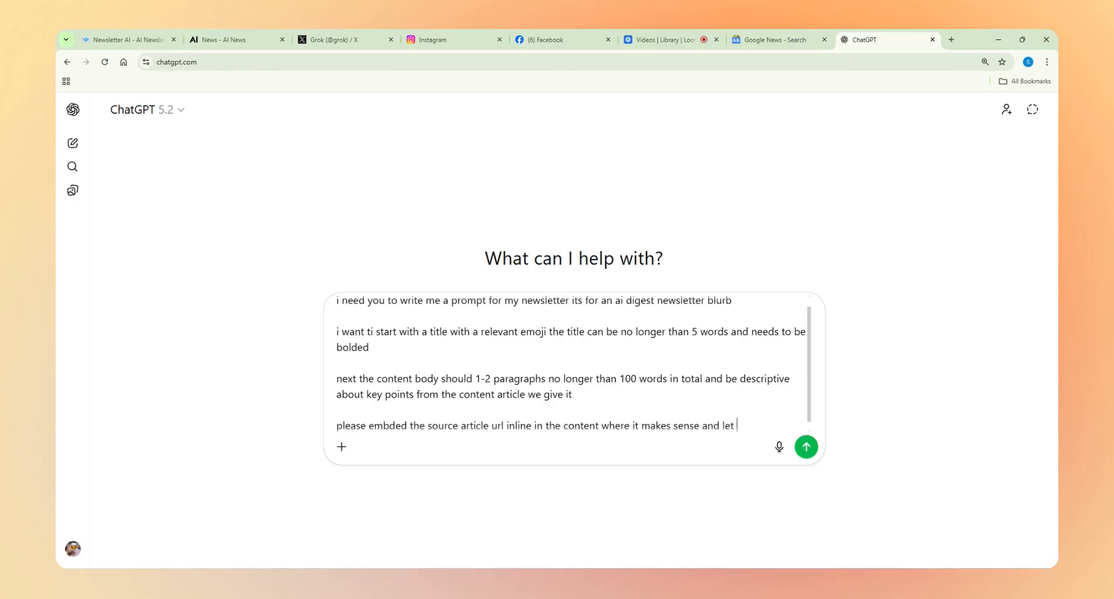
{"action": "type", "text": "s make sure it flows w"}
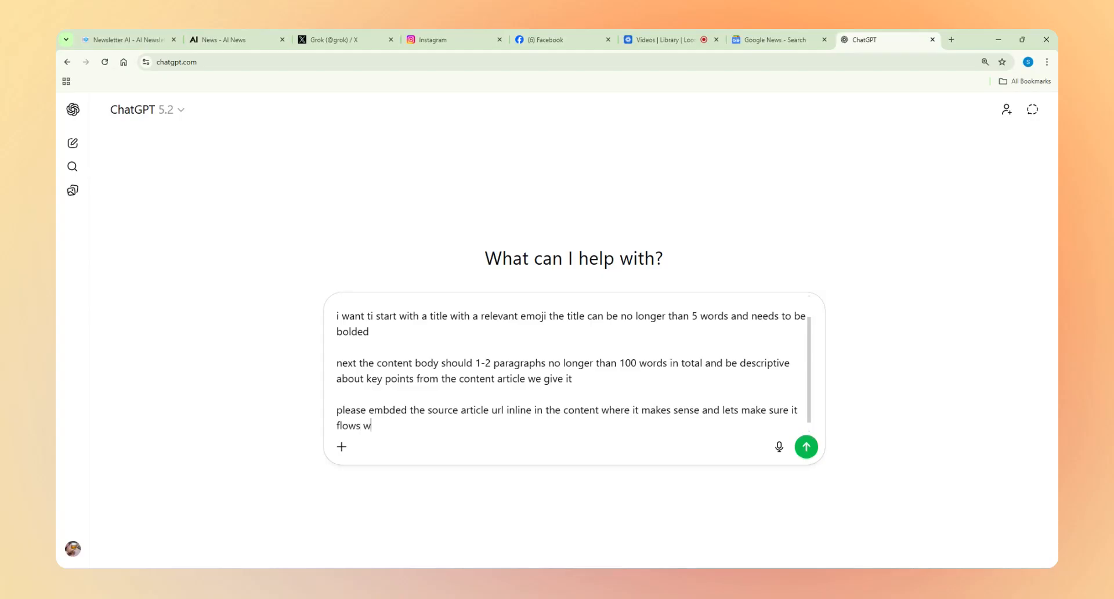
{"action": "type", "text": "ith the content"}
{"action": "key", "text": "shift+Return"}
{"action": "key", "text": "shift+Return"}
End the message with "please provide an example and write me a descriptibe prompt" and send it.
{"action": "type", "text": "please rp"}
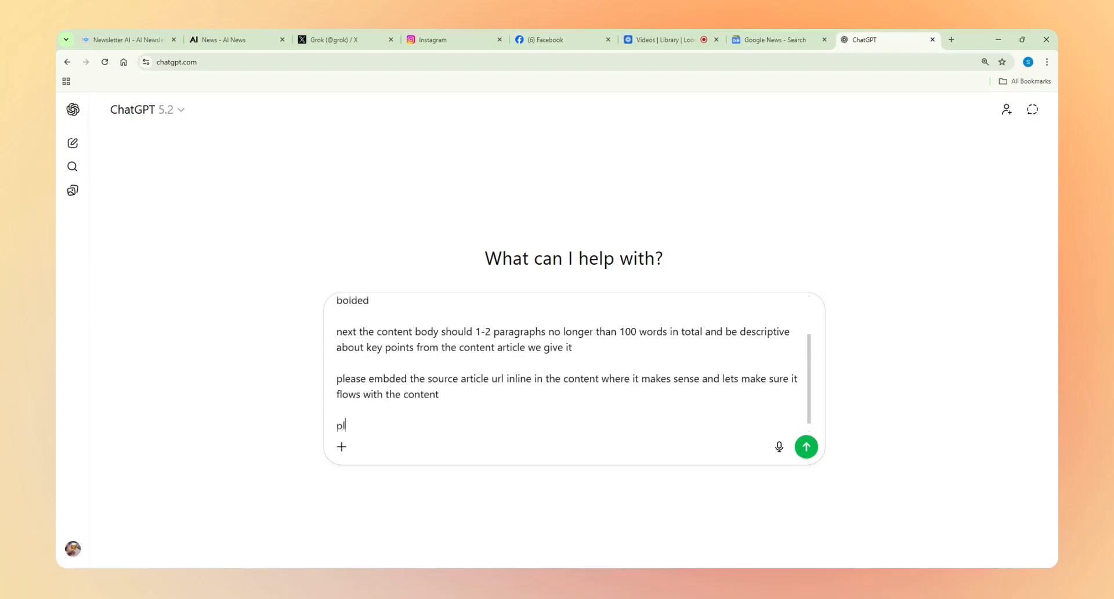
{"action": "key", "text": "BackSpace"}
{"action": "key", "text": "BackSpace"}
{"action": "type", "text": "prop"}
{"action": "key", "text": "BackSpace"}
{"action": "type", "text": "vide "}
{"action": "type", "text": "an examp"}
{"action": "type", "text": "le and write "}
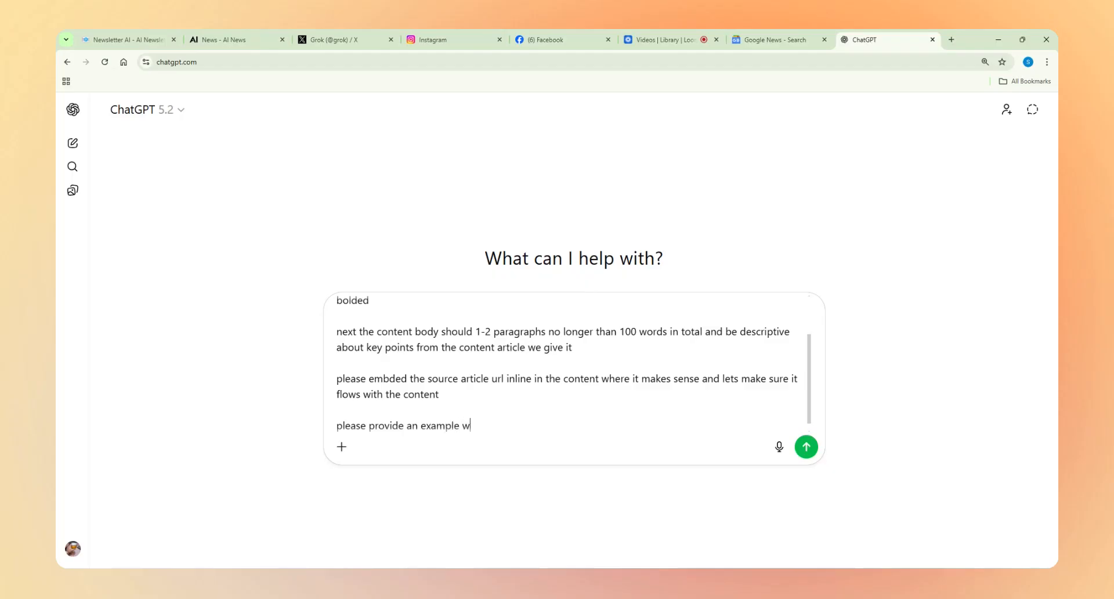
{"action": "type", "text": "me a descriptibe prompt"}
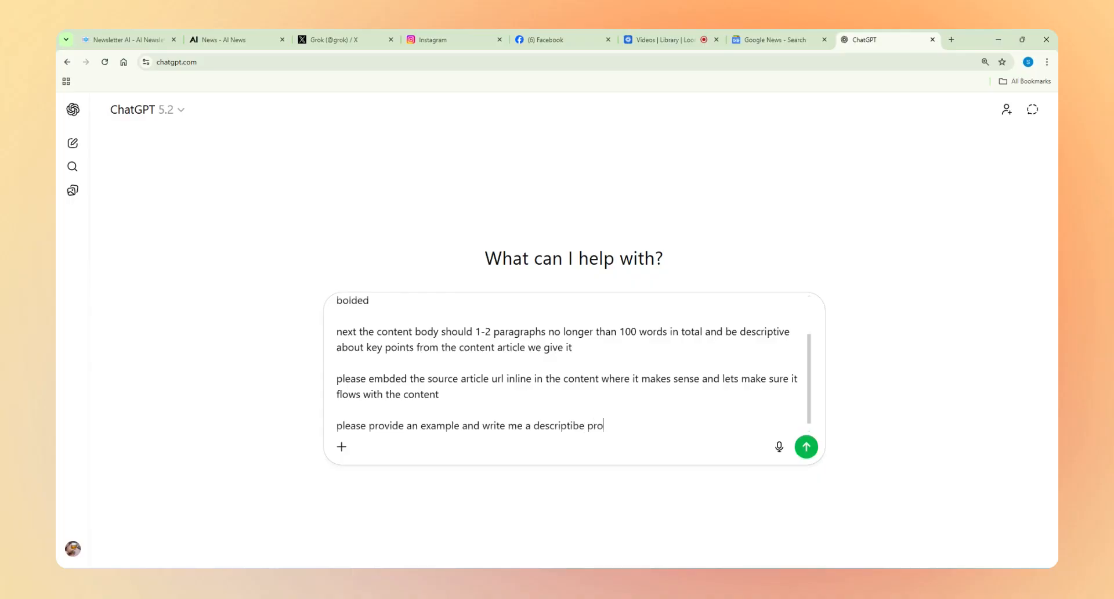
{"action": "key", "text": "Return"}
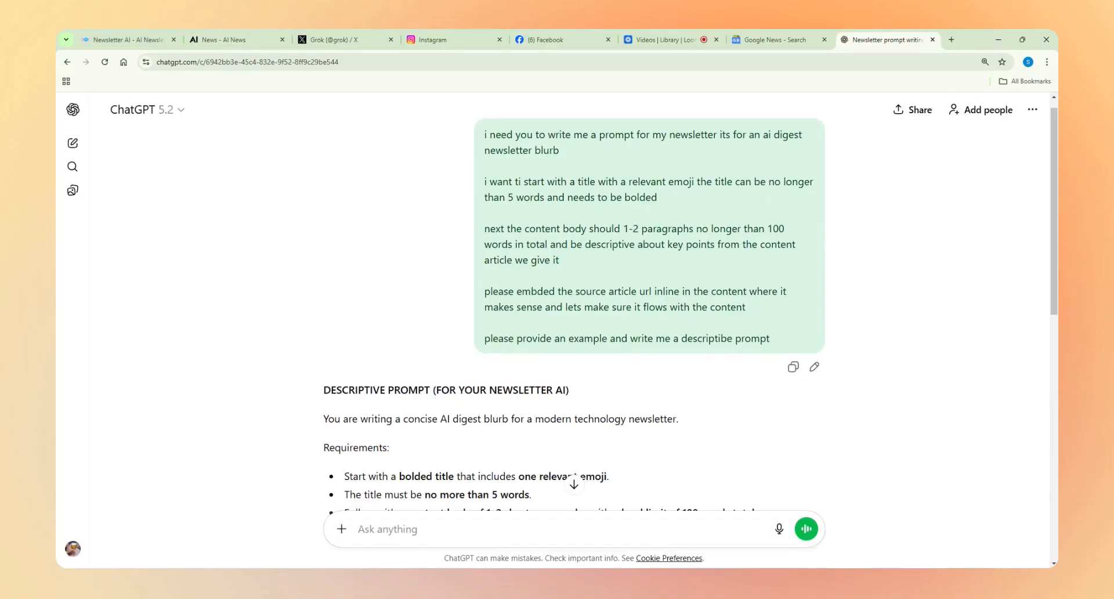
Review ChatGPT's reply and copy the full descriptive prompt together with its example output.
{"action": "scroll", "coordinate": [427, 371], "scroll_direction": "down", "scroll_amount": 6}
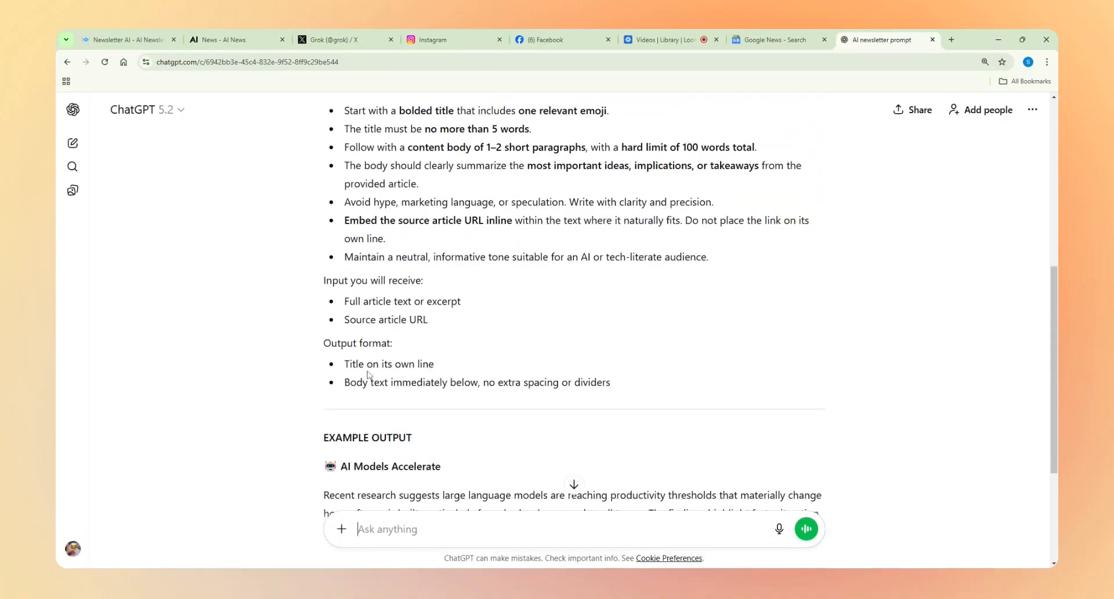
{"action": "scroll", "coordinate": [363, 377], "scroll_direction": "down", "scroll_amount": 3}
{"action": "scroll", "coordinate": [360, 360], "scroll_direction": "up", "scroll_amount": 5}
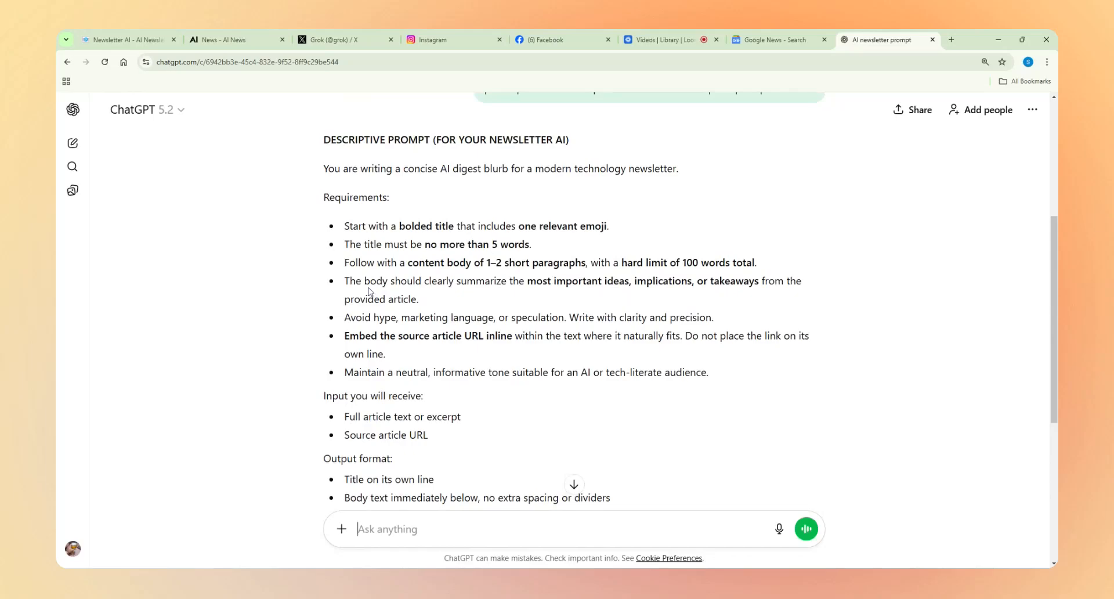
{"action": "left_click_drag", "start_coordinate": [336, 226], "coordinate": [579, 372]}
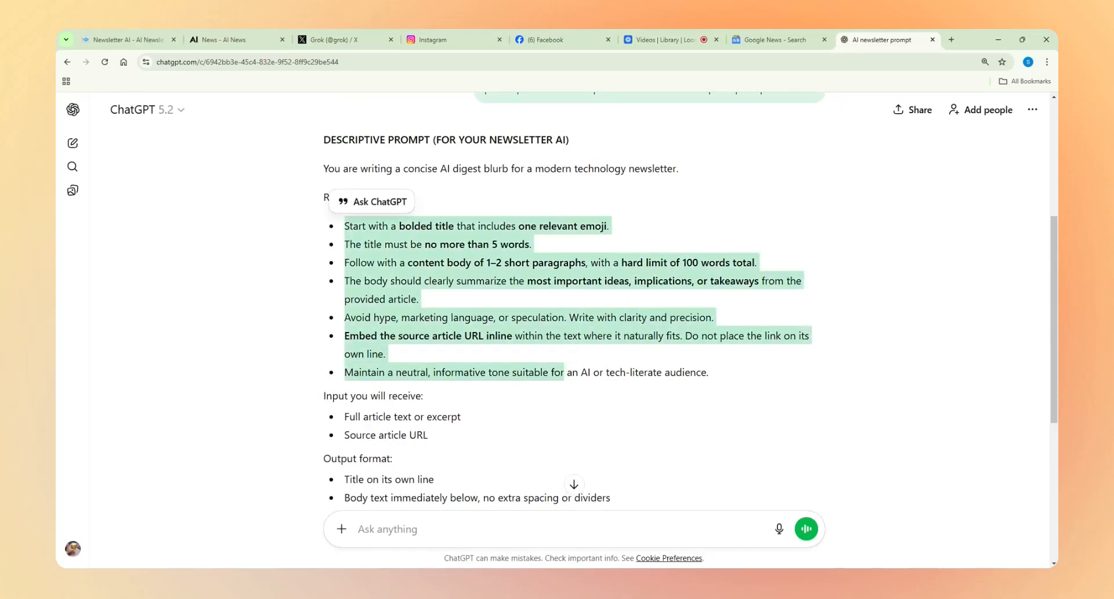
{"action": "left_click", "coordinate": [579, 372]}
{"action": "left_click_drag", "start_coordinate": [398, 245], "coordinate": [487, 336]}
{"action": "left_click", "coordinate": [488, 336]}
{"action": "scroll", "coordinate": [361, 277], "scroll_direction": "up", "scroll_amount": 1}
{"action": "left_click_drag", "start_coordinate": [321, 215], "coordinate": [743, 401]}
Switch to Newsletter AI, paste the copied text as the AI prompt of The Digest, review it and create the block.
{"action": "left_click", "coordinate": [119, 39]}
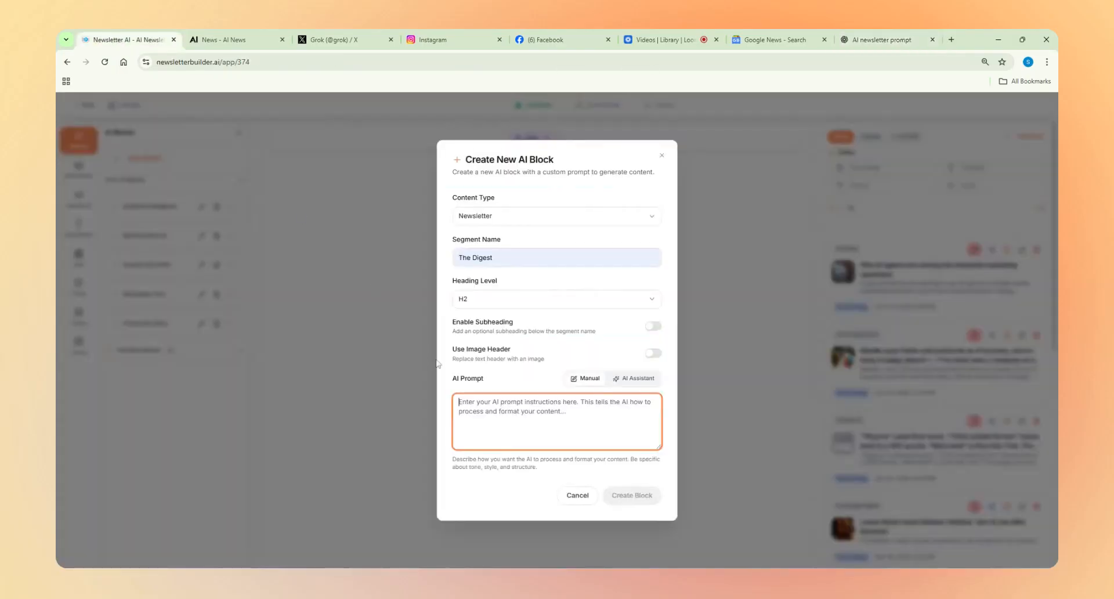
{"action": "key", "text": "ctrl+v"}
{"action": "scroll", "coordinate": [557, 420], "scroll_direction": "up", "scroll_amount": 15}
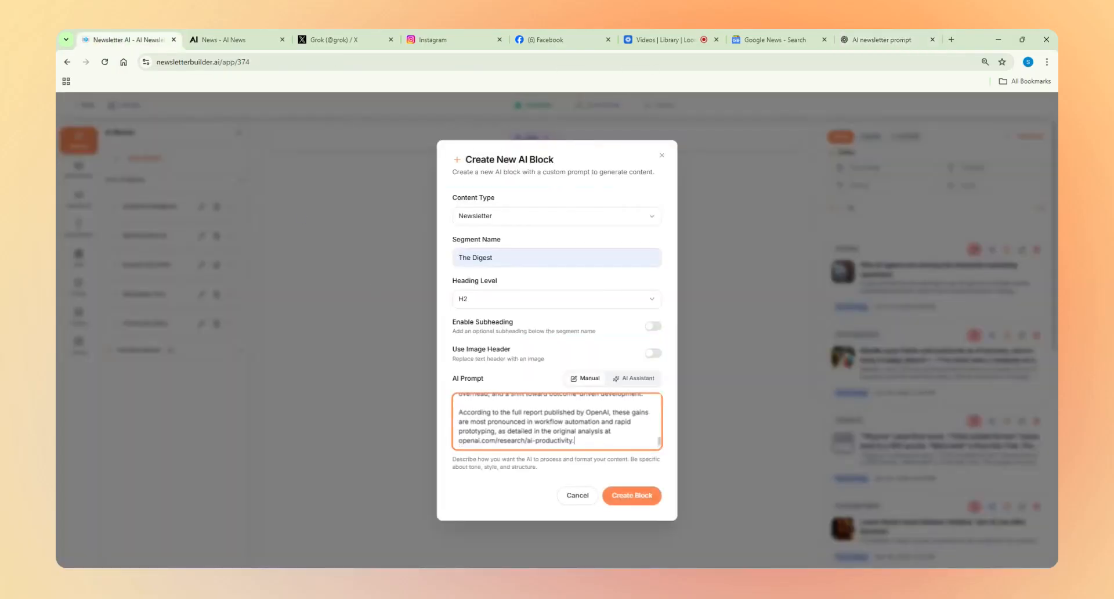
{"action": "scroll", "coordinate": [557, 421], "scroll_direction": "up", "scroll_amount": 2}
{"action": "scroll", "coordinate": [557, 421], "scroll_direction": "down", "scroll_amount": 15}
{"action": "scroll", "coordinate": [600, 441], "scroll_direction": "up", "scroll_amount": 10}
{"action": "left_click", "coordinate": [627, 495]}
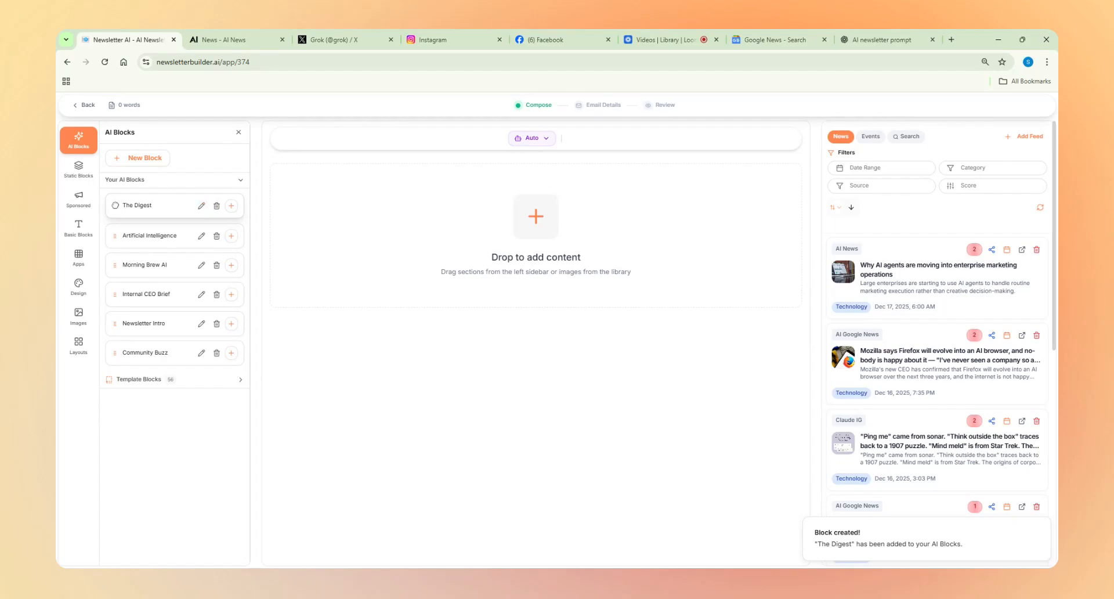
Add The Digest block to the newsletter and fill it with the article "Why AI agents are moving into enterprise marketing operations".
{"action": "left_click_drag", "start_coordinate": [122, 205], "coordinate": [513, 245]}
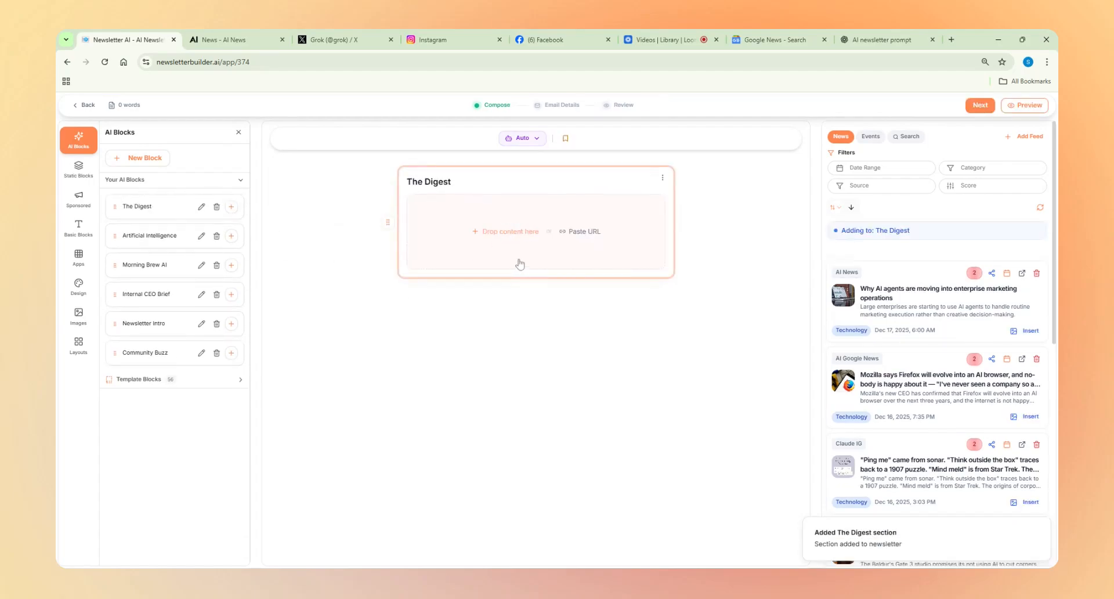
{"action": "left_click_drag", "start_coordinate": [947, 312], "coordinate": [591, 261]}
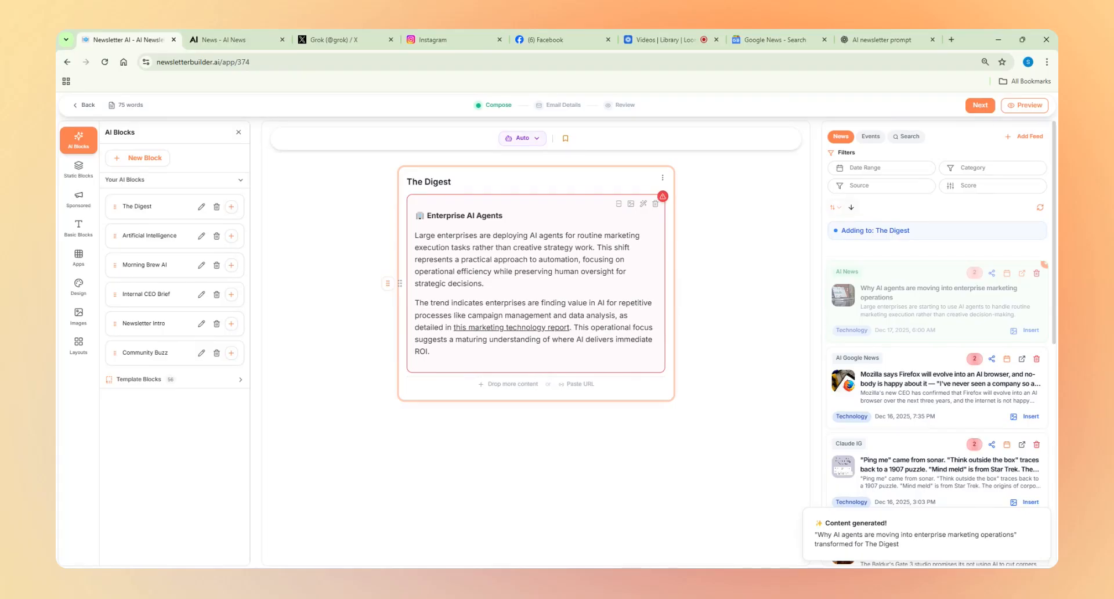
Examine the saved AI prompt in The Digest block's settings, leaving the settings without changes.
{"action": "left_click", "coordinate": [201, 207]}
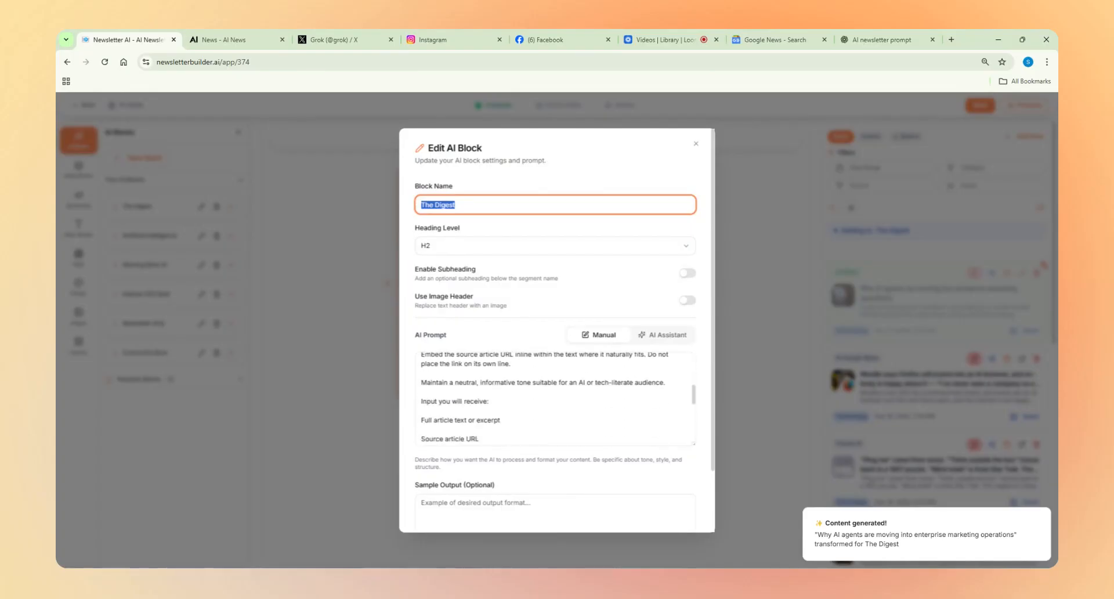
{"action": "scroll", "coordinate": [555, 362], "scroll_direction": "down", "scroll_amount": 5}
{"action": "scroll", "coordinate": [555, 363], "scroll_direction": "up", "scroll_amount": 3}
{"action": "scroll", "coordinate": [556, 327], "scroll_direction": "up", "scroll_amount": 4}
{"action": "scroll", "coordinate": [555, 327], "scroll_direction": "down", "scroll_amount": 6}
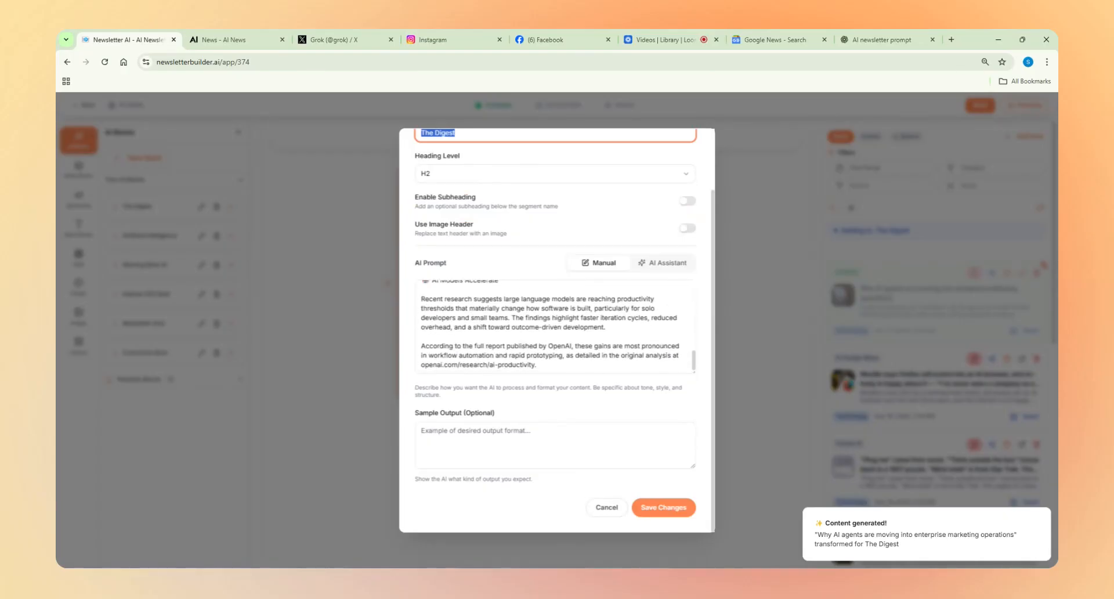
{"action": "scroll", "coordinate": [555, 326], "scroll_direction": "up", "scroll_amount": 3}
{"action": "scroll", "coordinate": [477, 329], "scroll_direction": "up", "scroll_amount": 8}
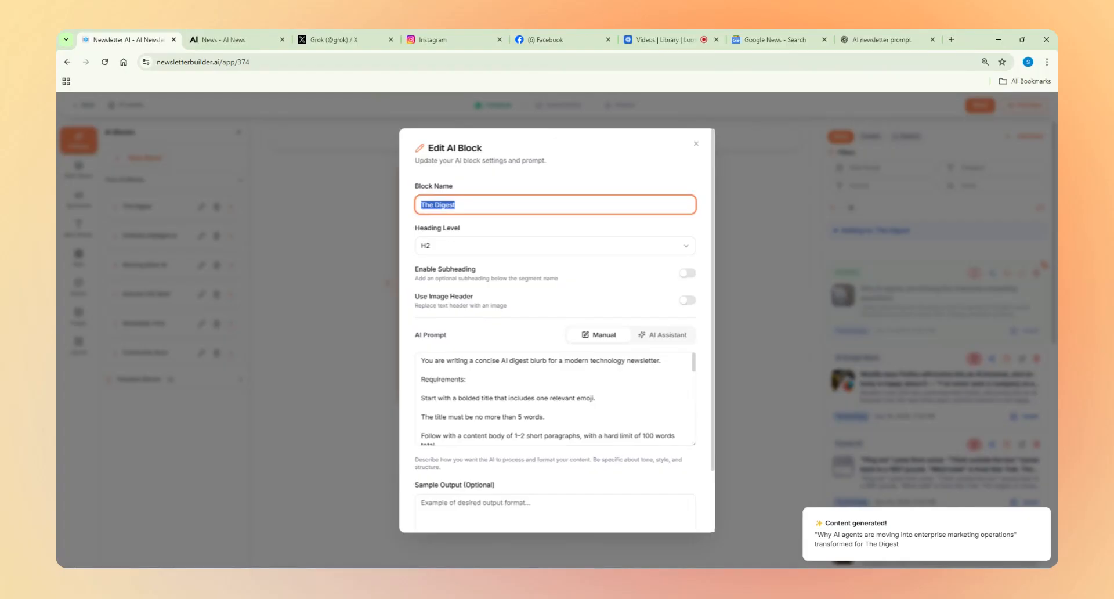
{"action": "left_click", "coordinate": [696, 144]}
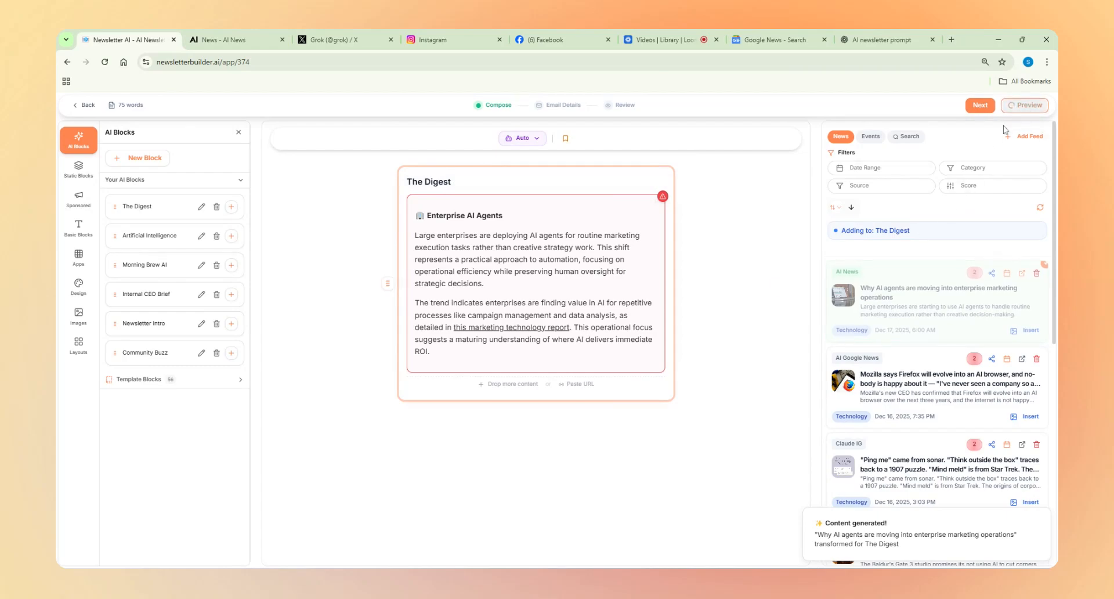
Preview the draft newsletter and read through The Digest section.
{"action": "left_click", "coordinate": [1024, 106]}
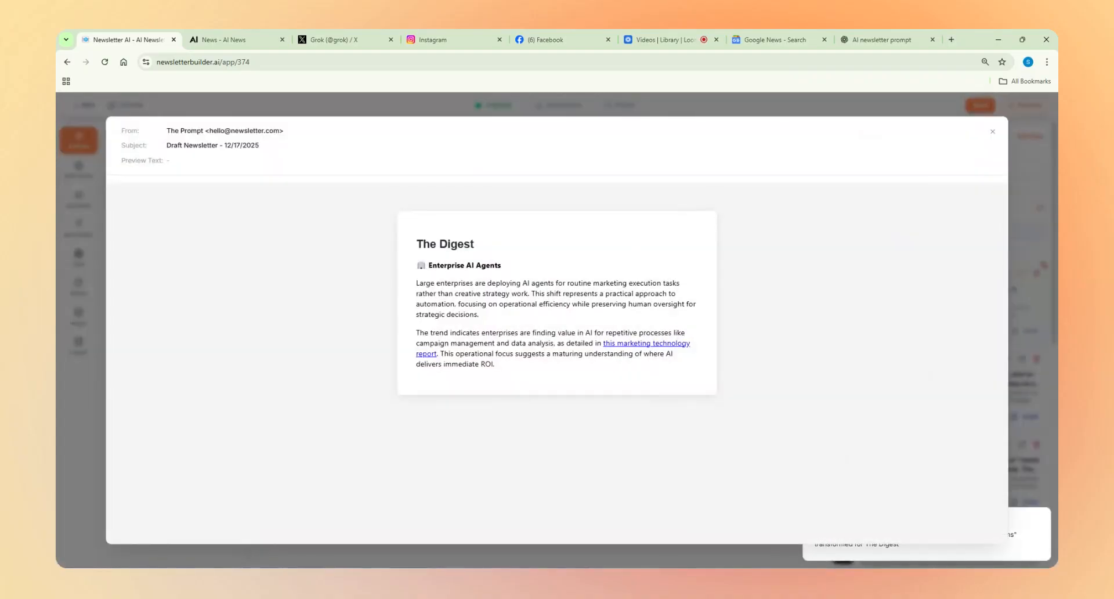
{"action": "left_click_drag", "start_coordinate": [416, 243], "coordinate": [526, 369]}
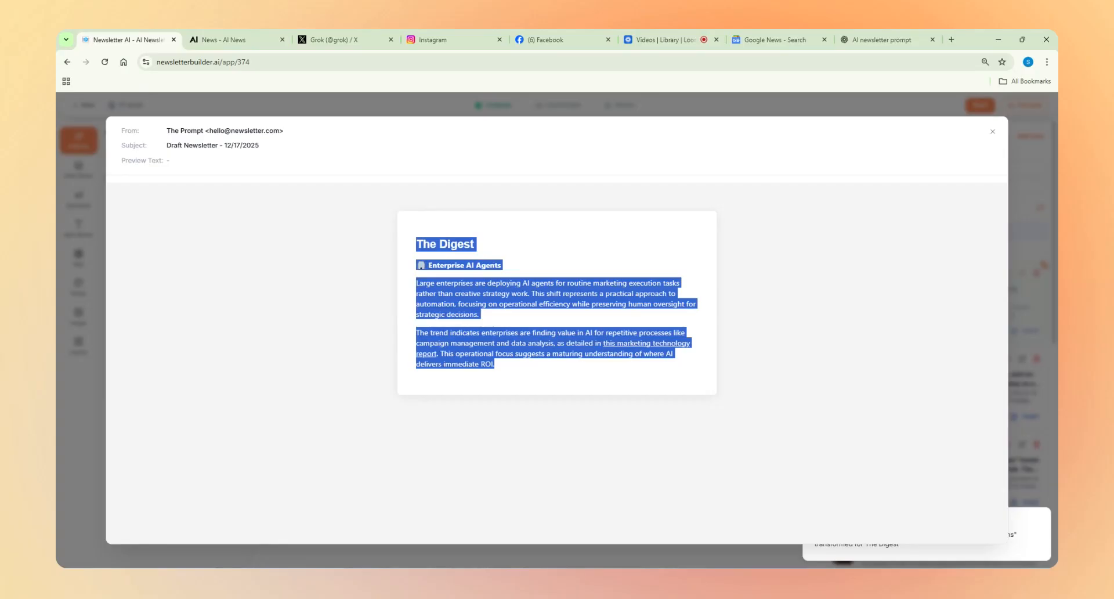
{"action": "left_click", "coordinate": [992, 132]}
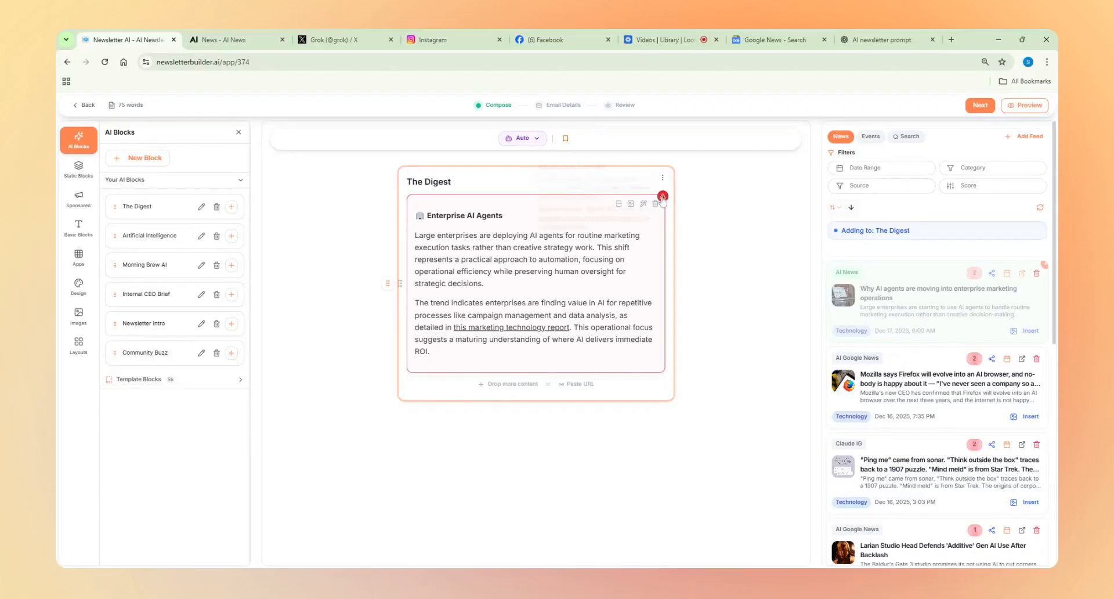
Check the generated item's warning, open its source article on MarketingTech, look through it and copy the article's URL.
{"action": "left_click", "coordinate": [663, 197]}
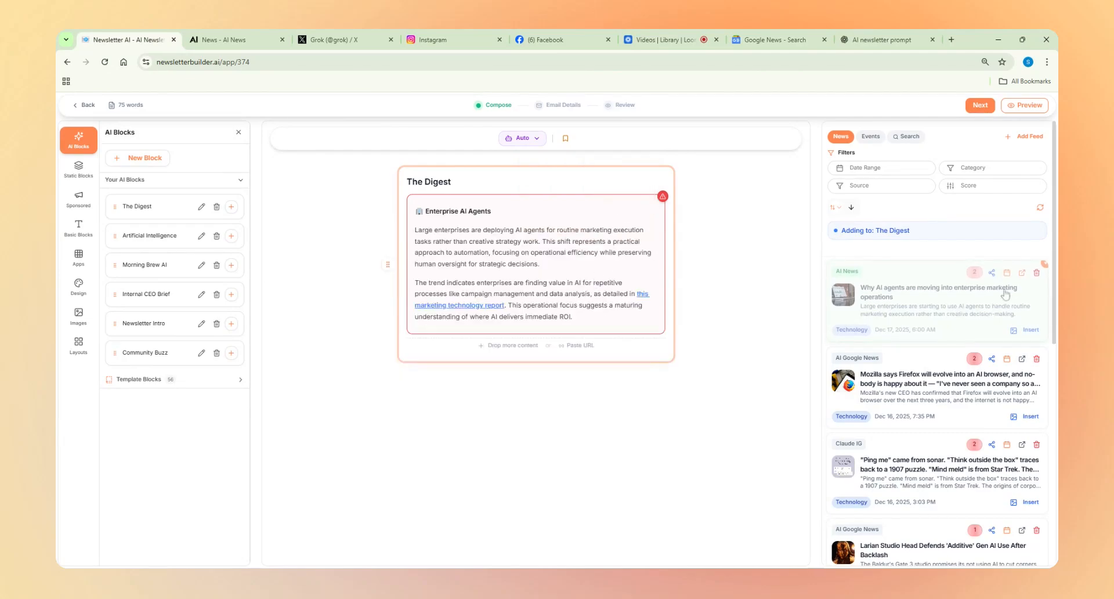
{"action": "left_click", "coordinate": [1022, 272]}
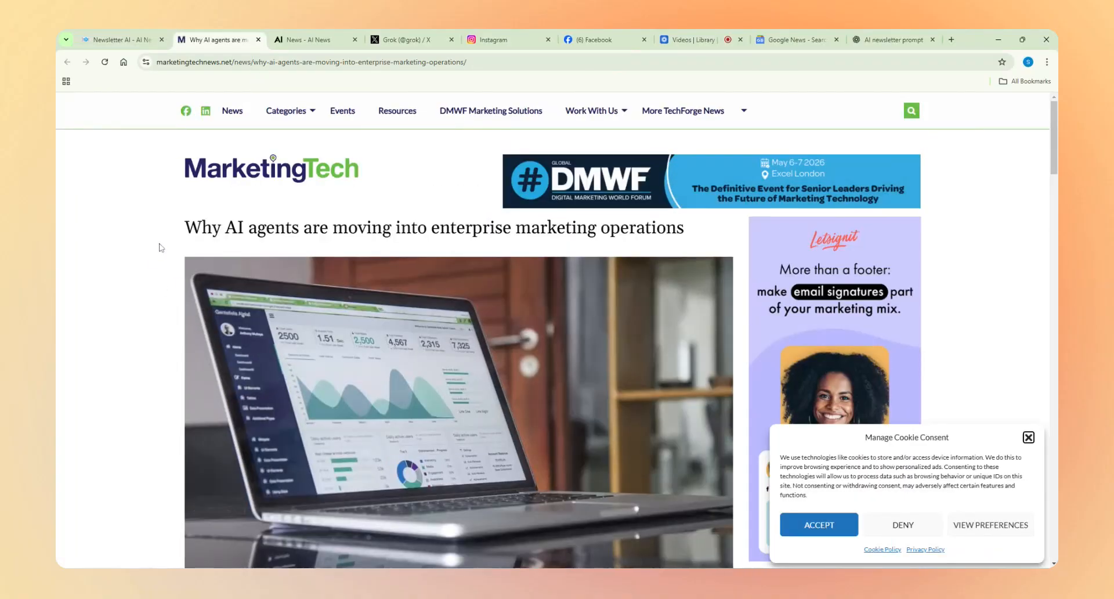
{"action": "scroll", "coordinate": [174, 203], "scroll_direction": "down", "scroll_amount": 7}
{"action": "scroll", "coordinate": [213, 238], "scroll_direction": "down", "scroll_amount": 20}
{"action": "scroll", "coordinate": [299, 293], "scroll_direction": "up", "scroll_amount": 8}
{"action": "scroll", "coordinate": [253, 97], "scroll_direction": "up", "scroll_amount": 10}
{"action": "left_click", "coordinate": [251, 62]}
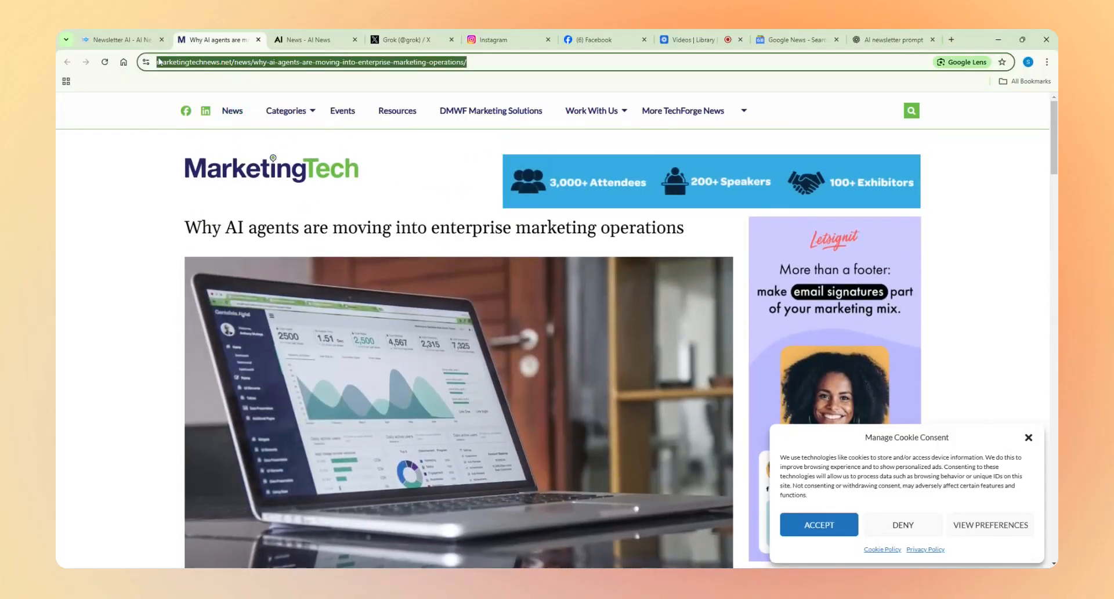
Return to Newsletter AI and replace the flagged item with a manual entry containing the article's URL and pasted text.
{"action": "left_click", "coordinate": [116, 40]}
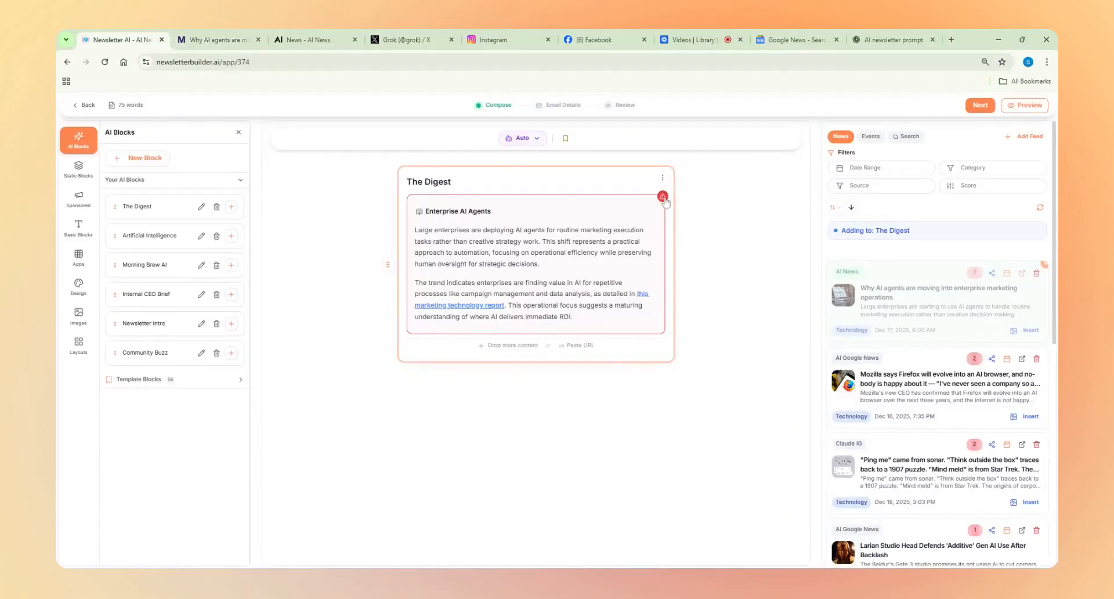
{"action": "mouse_move", "coordinate": [663, 197]}
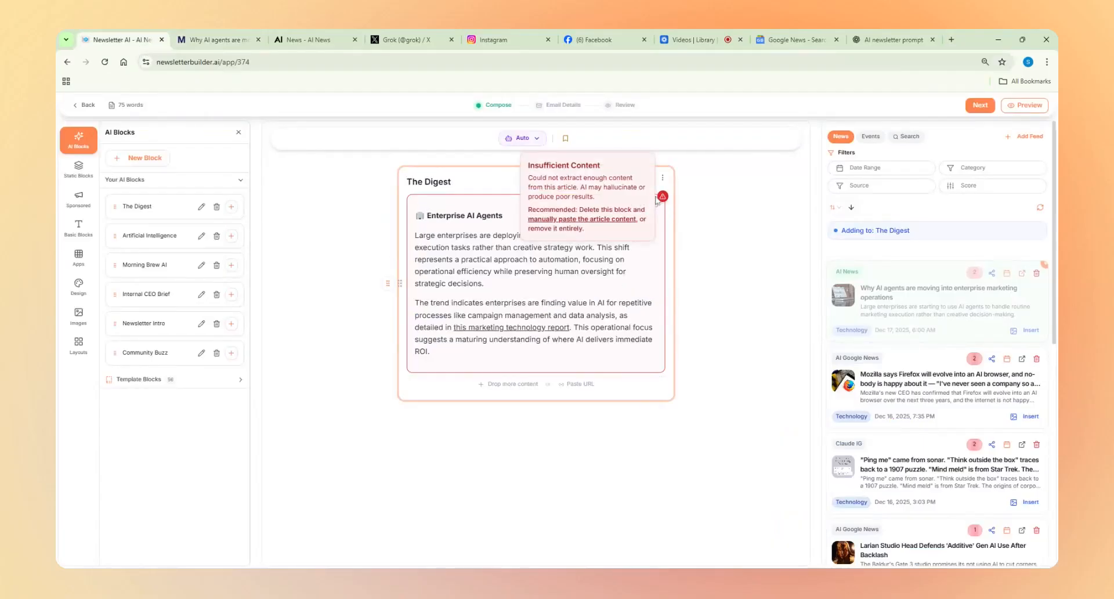
{"action": "left_click", "coordinate": [582, 219]}
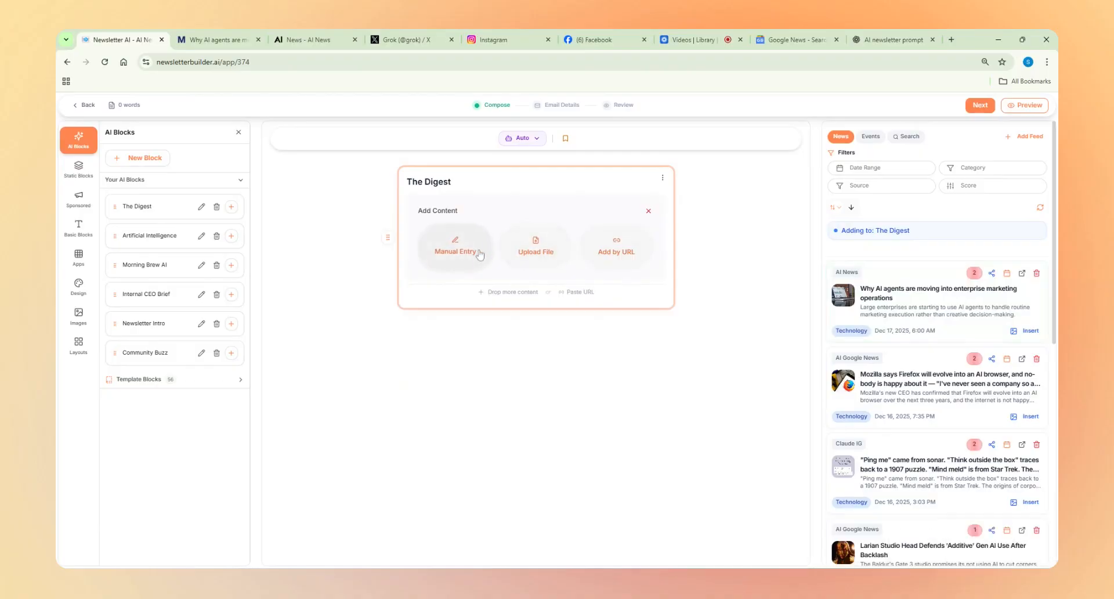
{"action": "left_click", "coordinate": [618, 249]}
{"action": "key", "text": "ctrl+v"}
{"action": "left_click", "coordinate": [441, 272]}
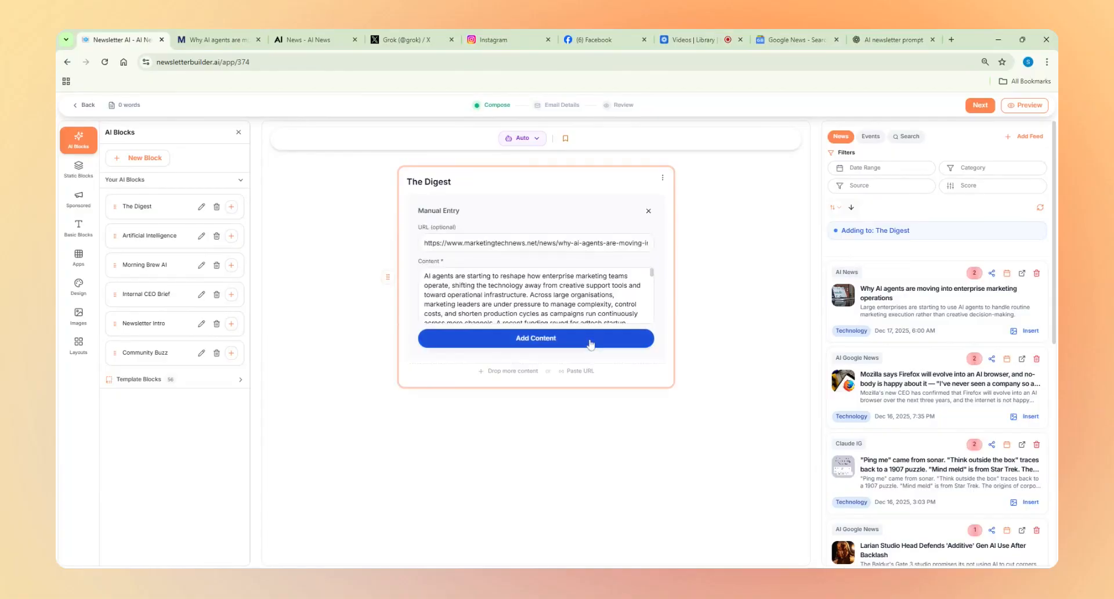
{"action": "left_click", "coordinate": [572, 343]}
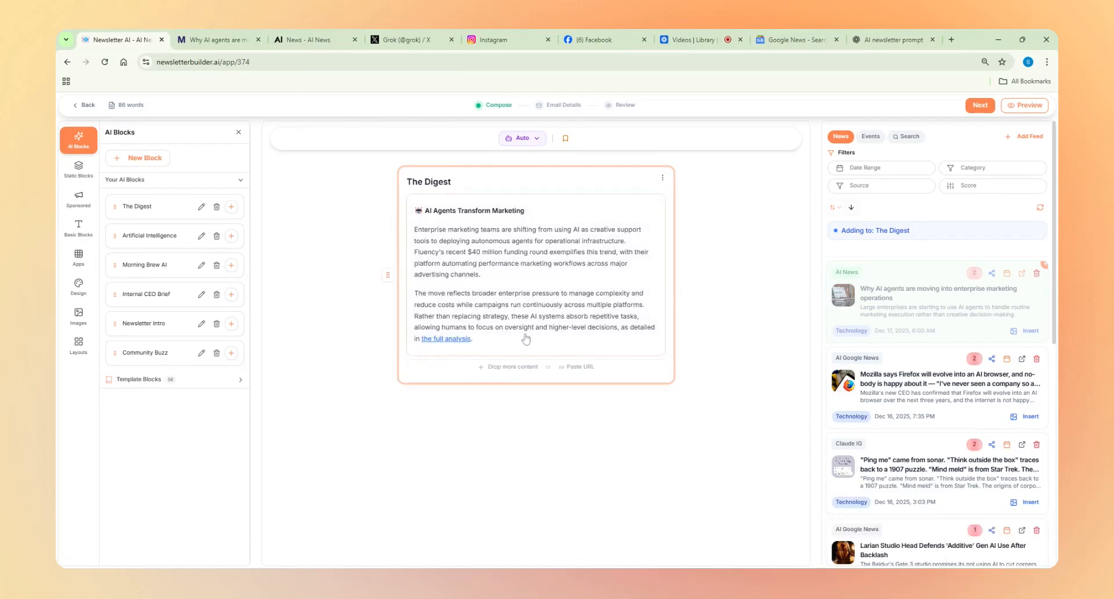
Delete the generated item from The Digest and start a new manual entry with the MarketingTech article's URL.
{"action": "left_click", "coordinate": [364, 345]}
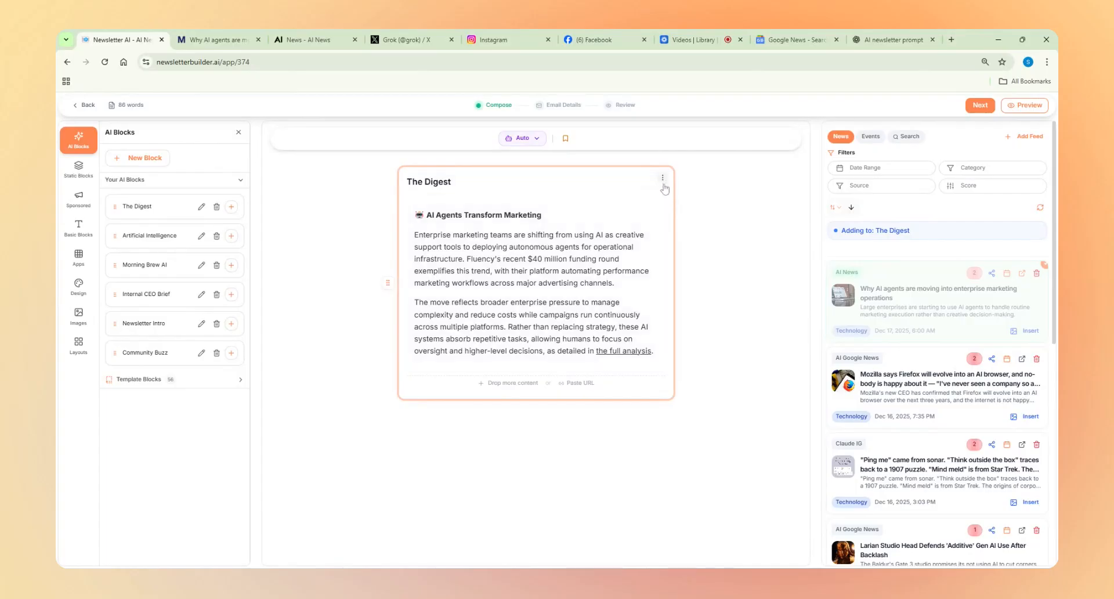
{"action": "left_click", "coordinate": [656, 204]}
{"action": "left_click", "coordinate": [662, 178]}
{"action": "left_click", "coordinate": [639, 197]}
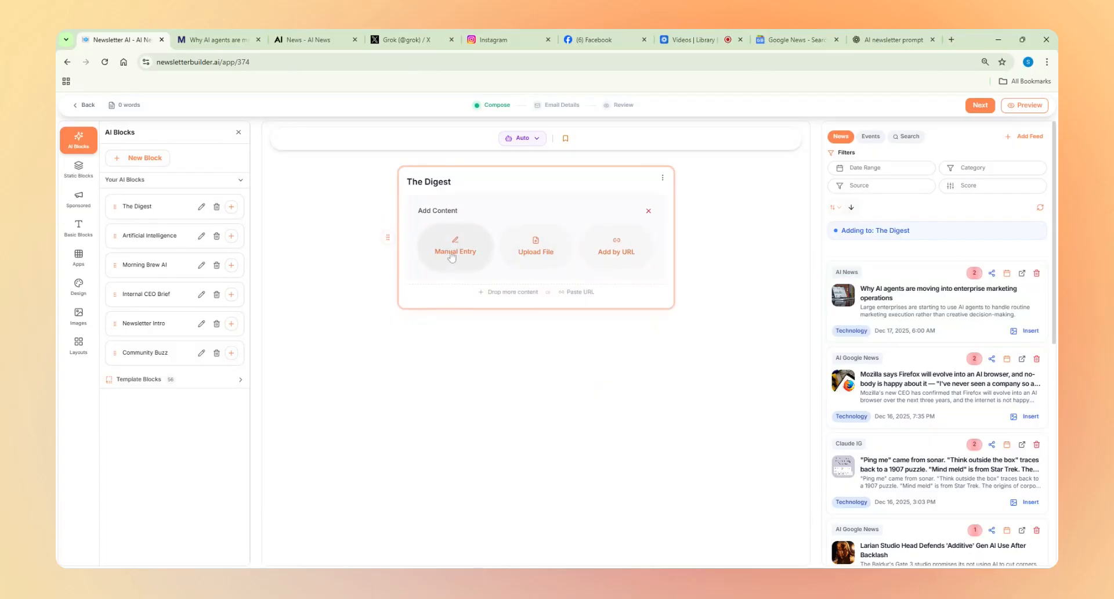
{"action": "left_click", "coordinate": [455, 247]}
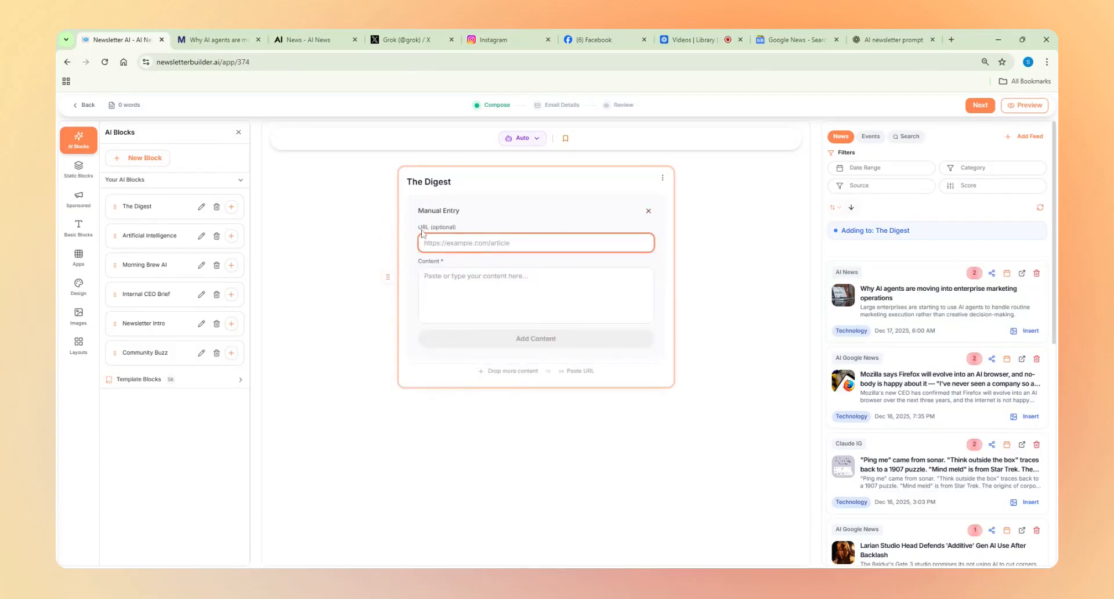
{"action": "key", "text": "ctrl+v"}
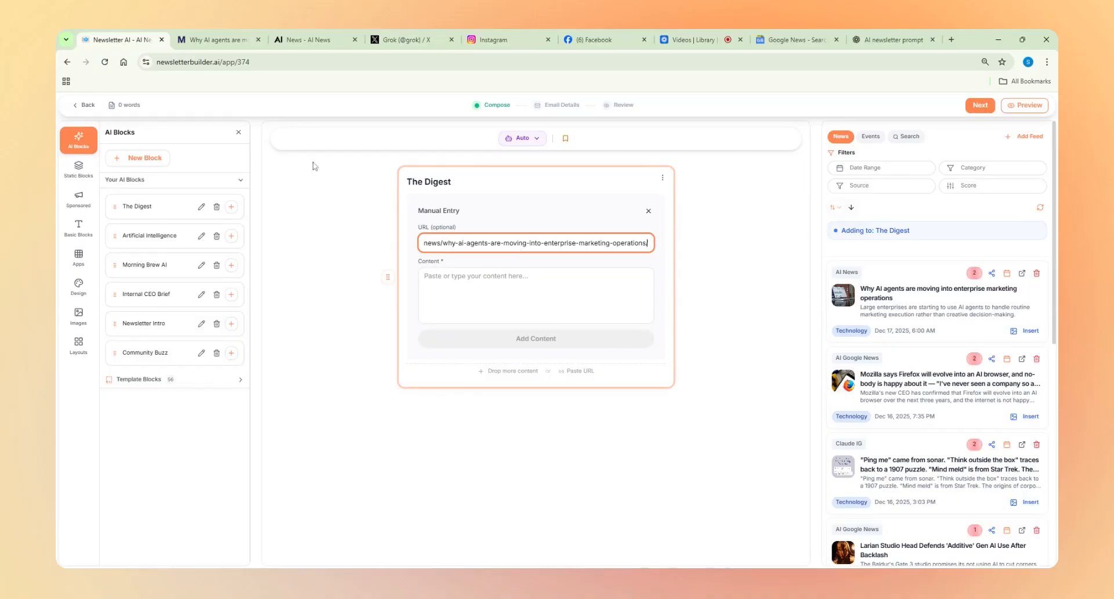
Copy the article's body text from the MarketingTech page into the manual entry's content and add it to The Digest.
{"action": "left_click", "coordinate": [217, 39]}
{"action": "left_click_drag", "start_coordinate": [184, 226], "coordinate": [475, 329]}
{"action": "scroll", "coordinate": [486, 344], "scroll_direction": "down", "scroll_amount": 10}
{"action": "scroll", "coordinate": [485, 339], "scroll_direction": "down", "scroll_amount": 10}
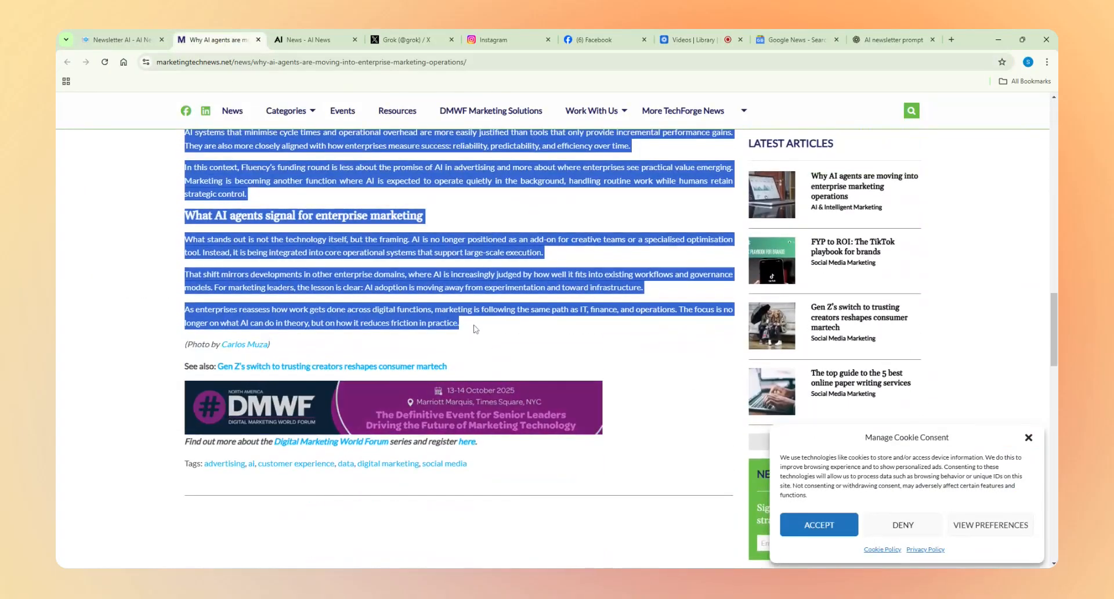
{"action": "key", "text": "ctrl+c"}
{"action": "key", "text": "ctrl+1"}
{"action": "key", "text": "ctrl+v"}
{"action": "left_click", "coordinate": [480, 337]}
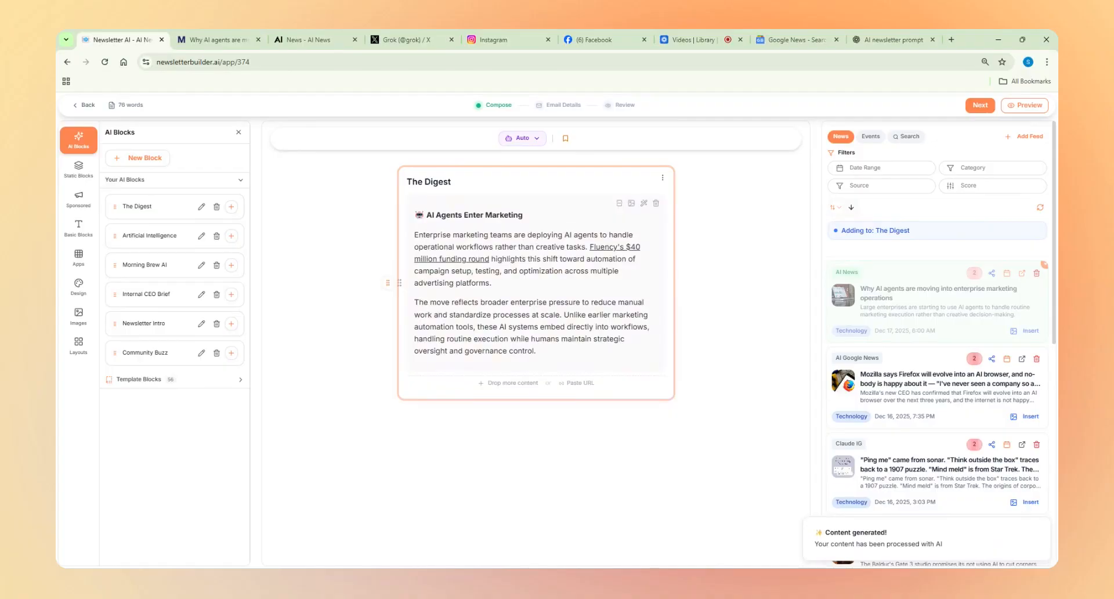
Add the Mozilla Firefox AI browser article and the Larian CEO Divinity backlash article to The Digest, and look through the generated items.
{"action": "left_click", "coordinate": [580, 383]}
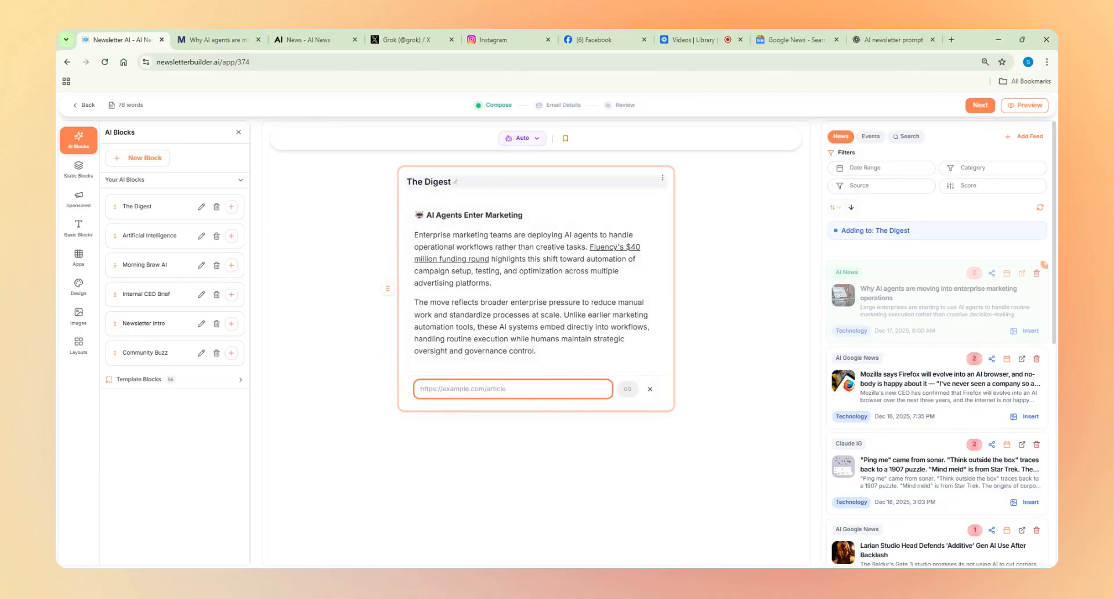
{"action": "left_click", "coordinate": [650, 389]}
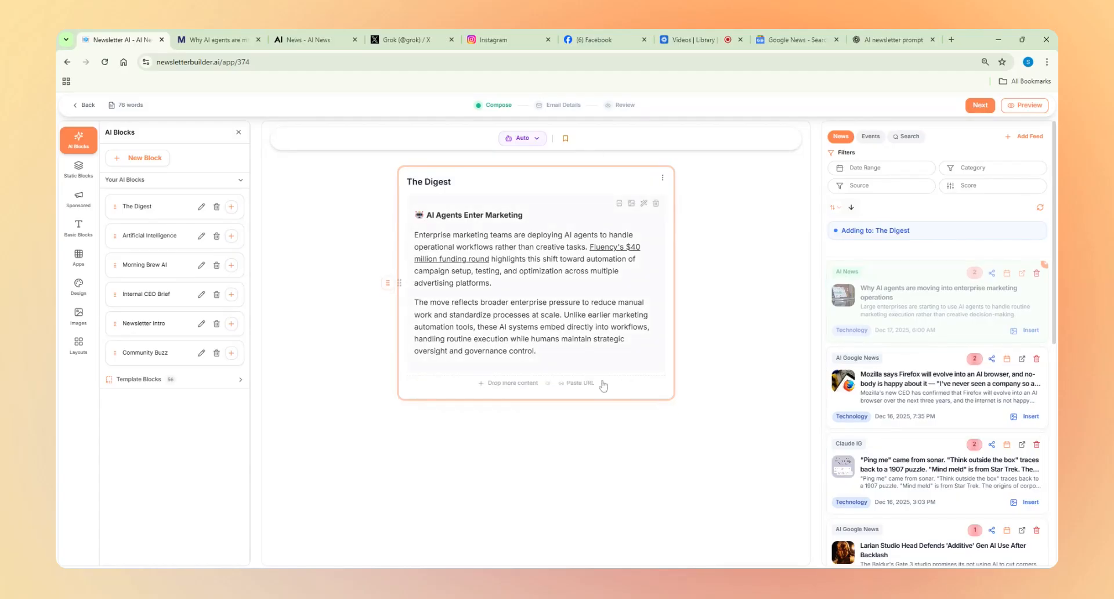
{"action": "left_click_drag", "start_coordinate": [925, 400], "coordinate": [571, 348]}
{"action": "scroll", "coordinate": [922, 419], "scroll_direction": "down", "scroll_amount": 3}
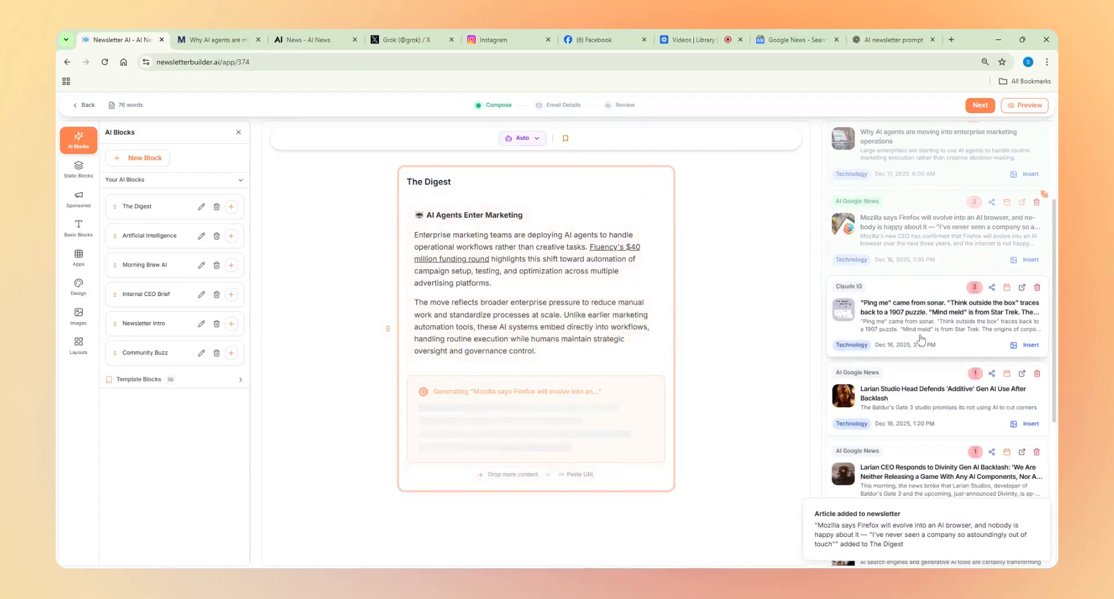
{"action": "left_click_drag", "start_coordinate": [920, 331], "coordinate": [458, 439]}
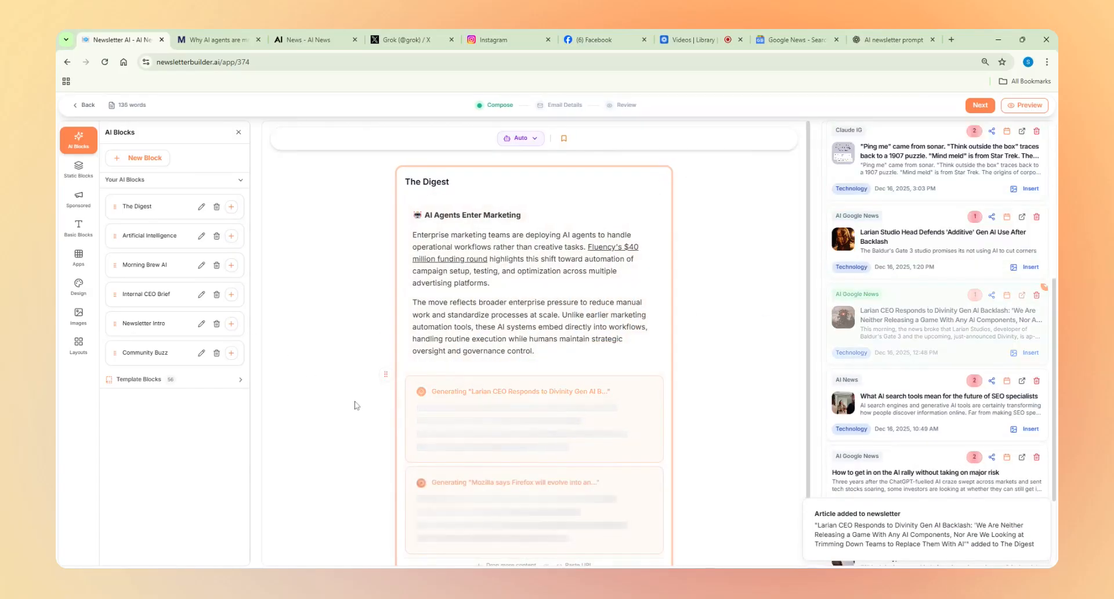
{"action": "scroll", "coordinate": [414, 428], "scroll_direction": "down", "scroll_amount": 1}
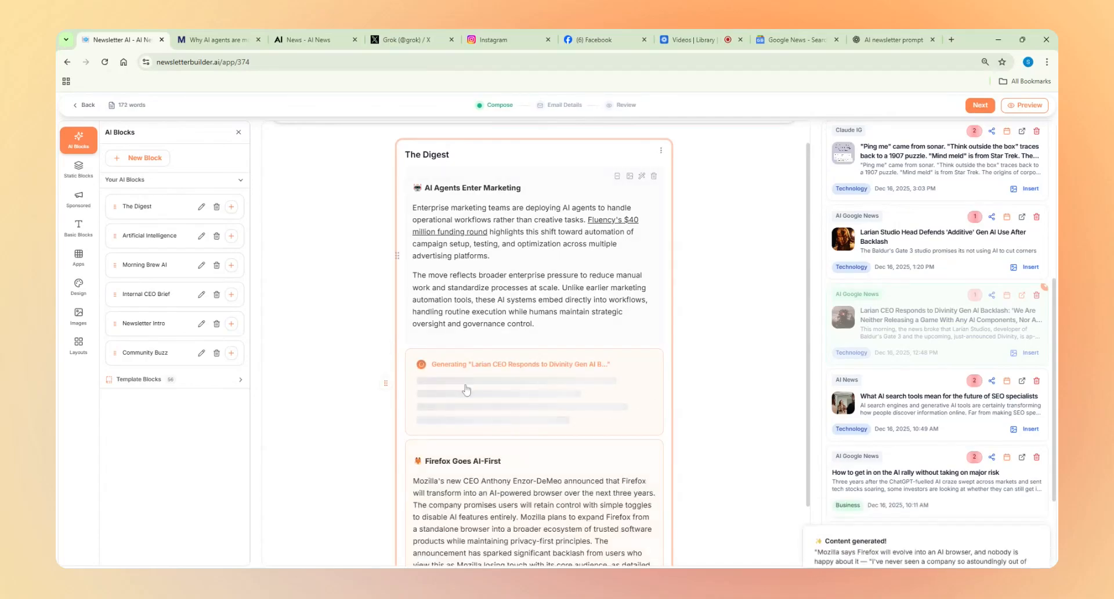
{"action": "scroll", "coordinate": [539, 429], "scroll_direction": "down", "scroll_amount": 1}
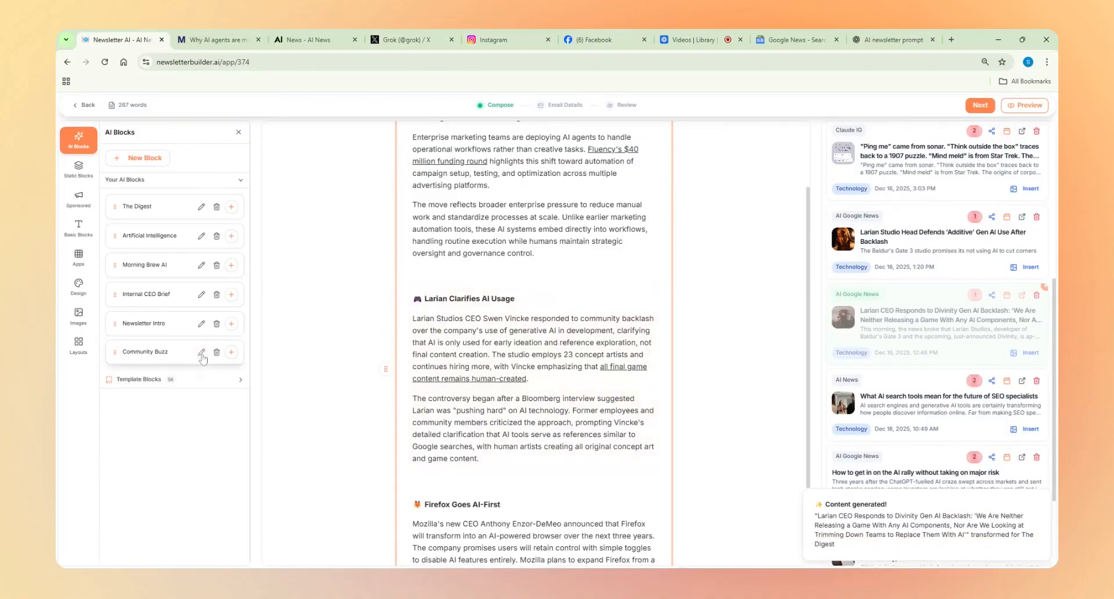
{"action": "scroll", "coordinate": [264, 308], "scroll_direction": "down", "scroll_amount": 2}
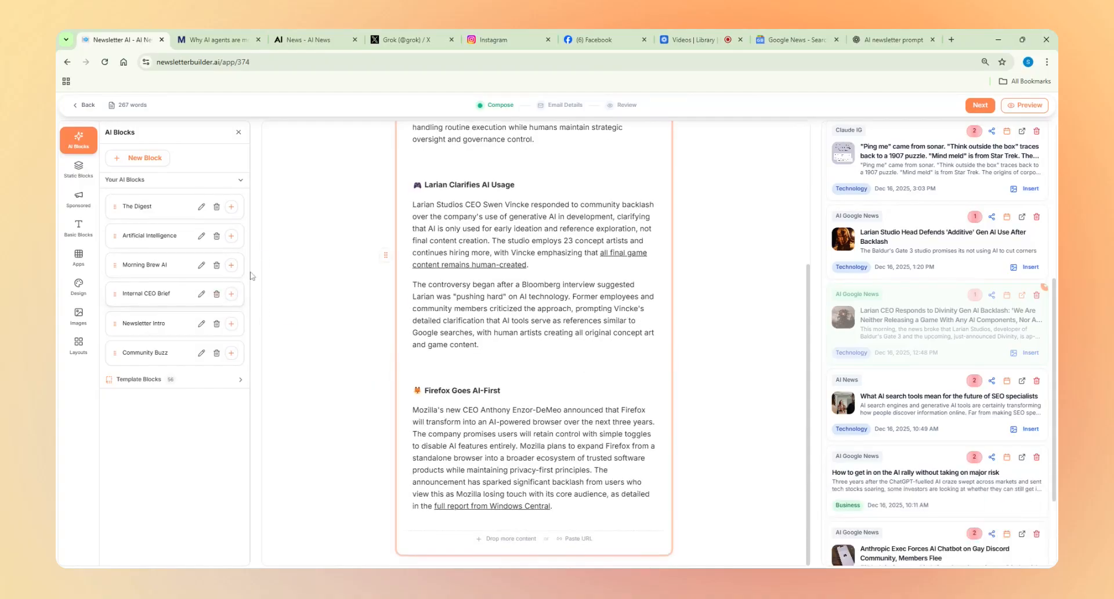
Add a Morning Brew AI block below The Digest and fill it with the Anthropic exec Discord community article.
{"action": "left_click", "coordinate": [231, 264]}
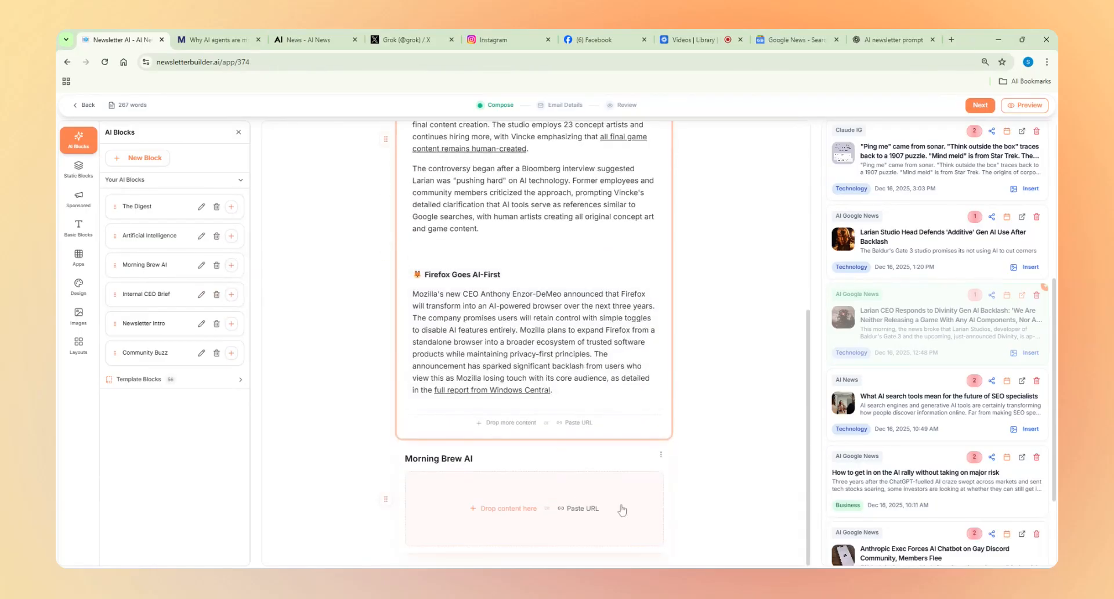
{"action": "scroll", "coordinate": [923, 482], "scroll_direction": "down", "scroll_amount": 2}
{"action": "left_click_drag", "start_coordinate": [970, 430], "coordinate": [408, 476]}
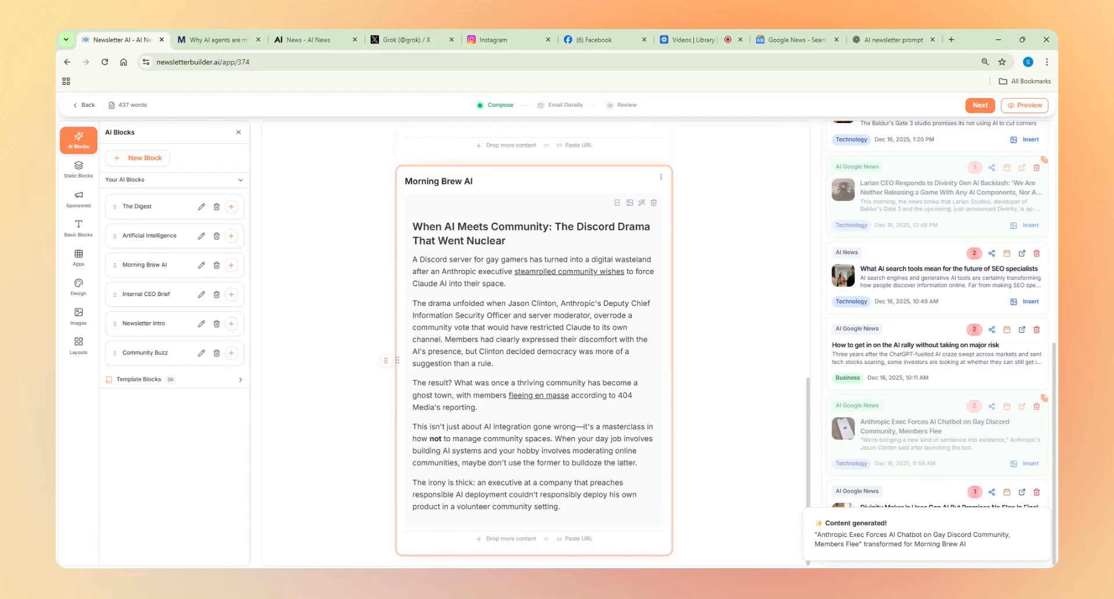
Preview the draft newsletter, read it through from The Digest to its end, and close the preview.
{"action": "scroll", "coordinate": [401, 383], "scroll_direction": "up", "scroll_amount": 12}
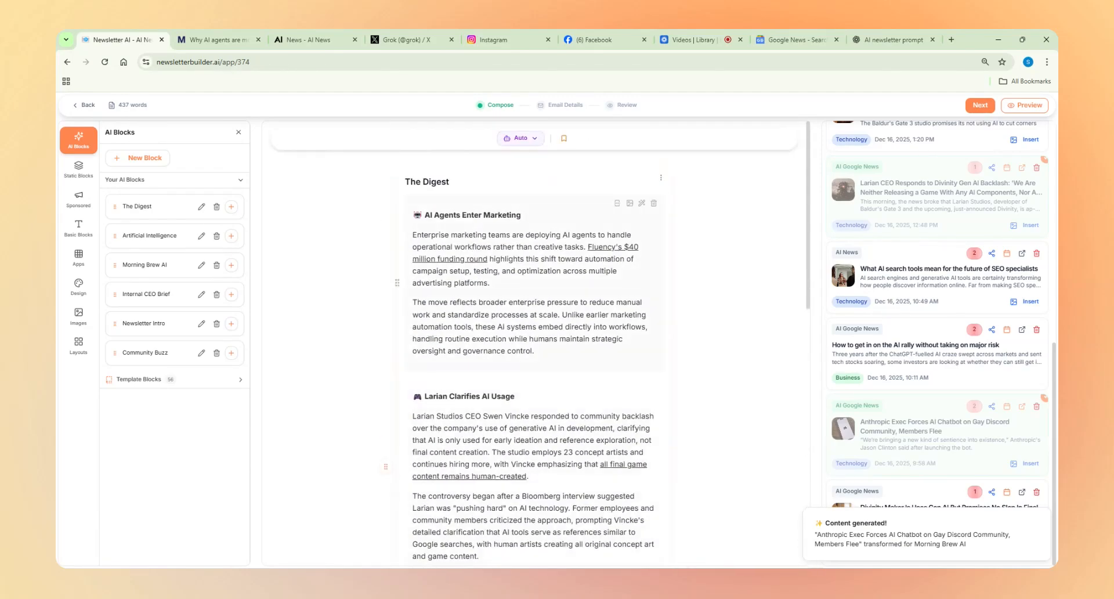
{"action": "left_click", "coordinate": [1029, 105]}
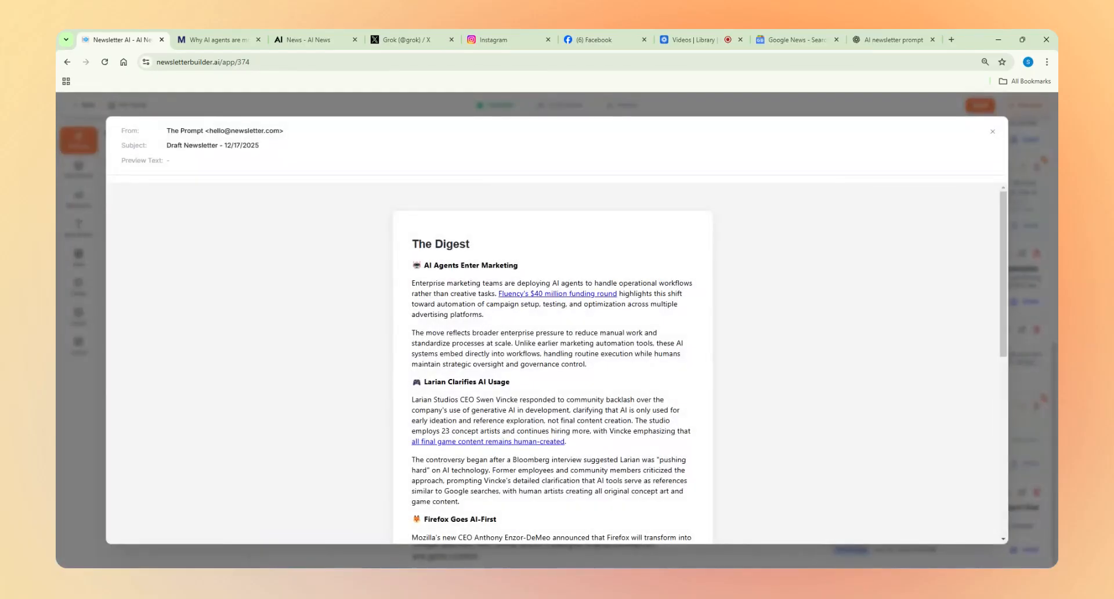
{"action": "scroll", "coordinate": [553, 359], "scroll_direction": "down", "scroll_amount": 6}
{"action": "scroll", "coordinate": [552, 360], "scroll_direction": "down", "scroll_amount": 2}
{"action": "scroll", "coordinate": [553, 360], "scroll_direction": "up", "scroll_amount": 2}
{"action": "scroll", "coordinate": [552, 360], "scroll_direction": "down", "scroll_amount": 2}
{"action": "left_click", "coordinate": [993, 131]}
Generate AI suggestions in the email details and save Option 1, "AI Agents Get $40M to Replace Marketing Busywork", as subject line with its preview text.
{"action": "left_click", "coordinate": [980, 105]}
{"action": "left_click", "coordinate": [696, 297]}
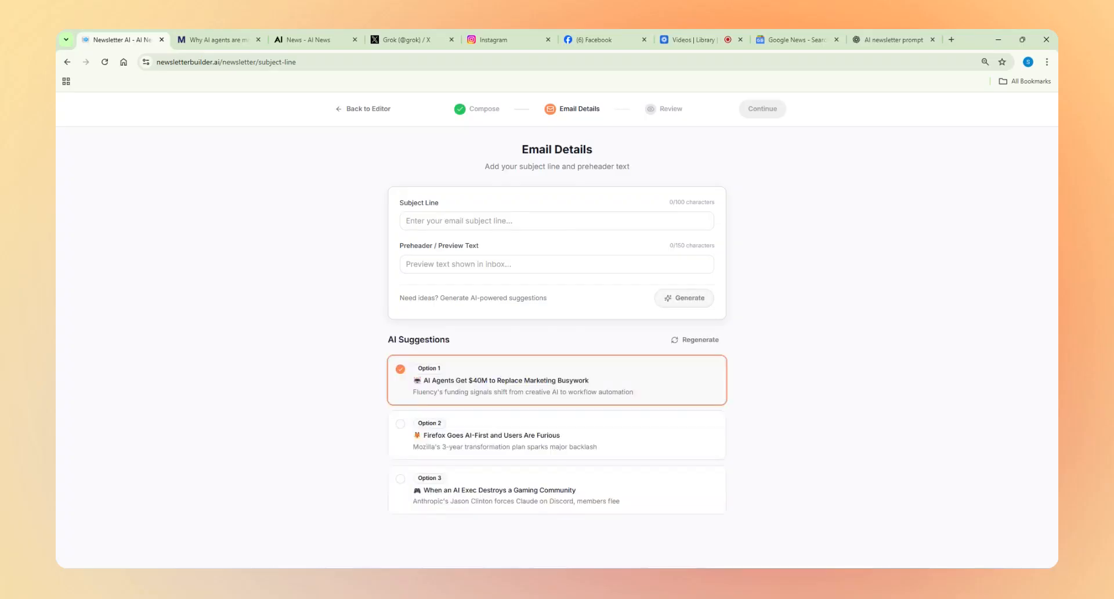
{"action": "left_click", "coordinate": [469, 446]}
{"action": "left_click", "coordinate": [404, 447]}
{"action": "left_click", "coordinate": [437, 435]}
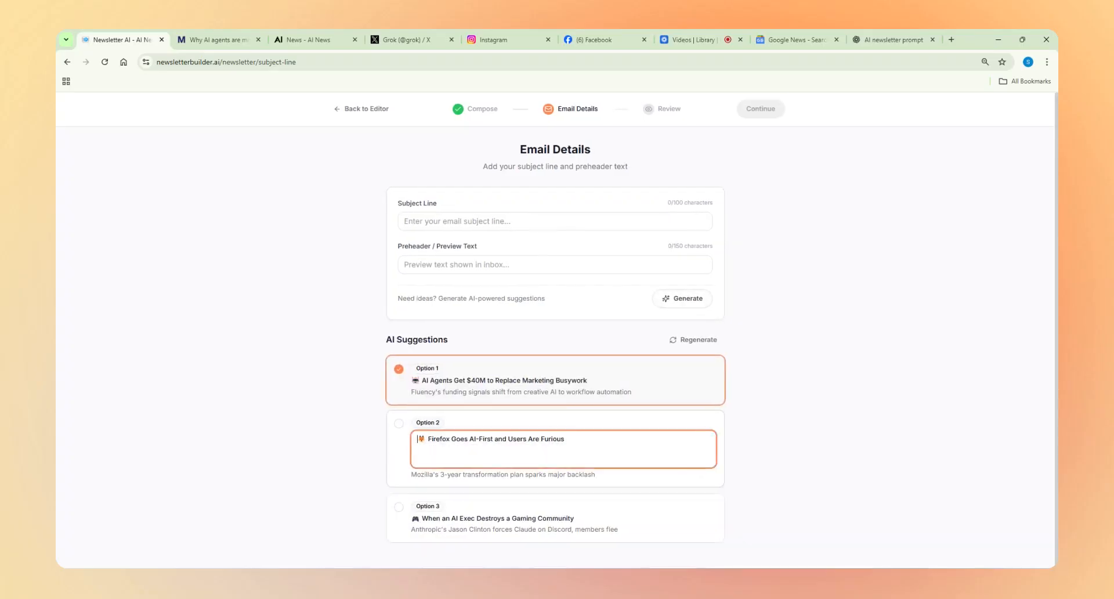
{"action": "left_click", "coordinate": [399, 458]}
{"action": "left_click", "coordinate": [401, 369]}
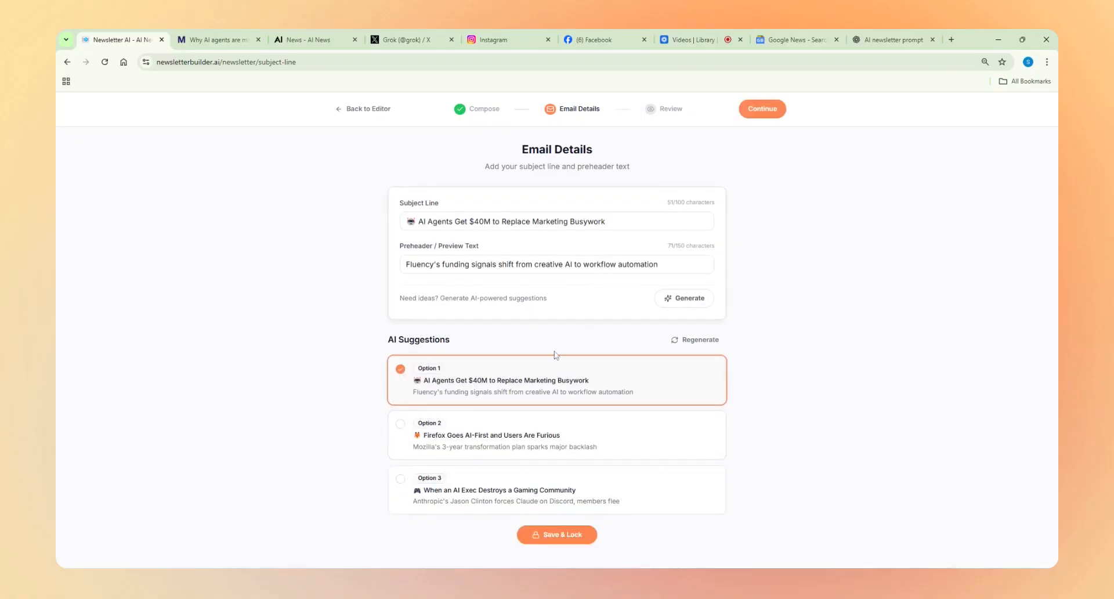
{"action": "left_click", "coordinate": [559, 534]}
{"action": "left_click", "coordinate": [773, 110]}
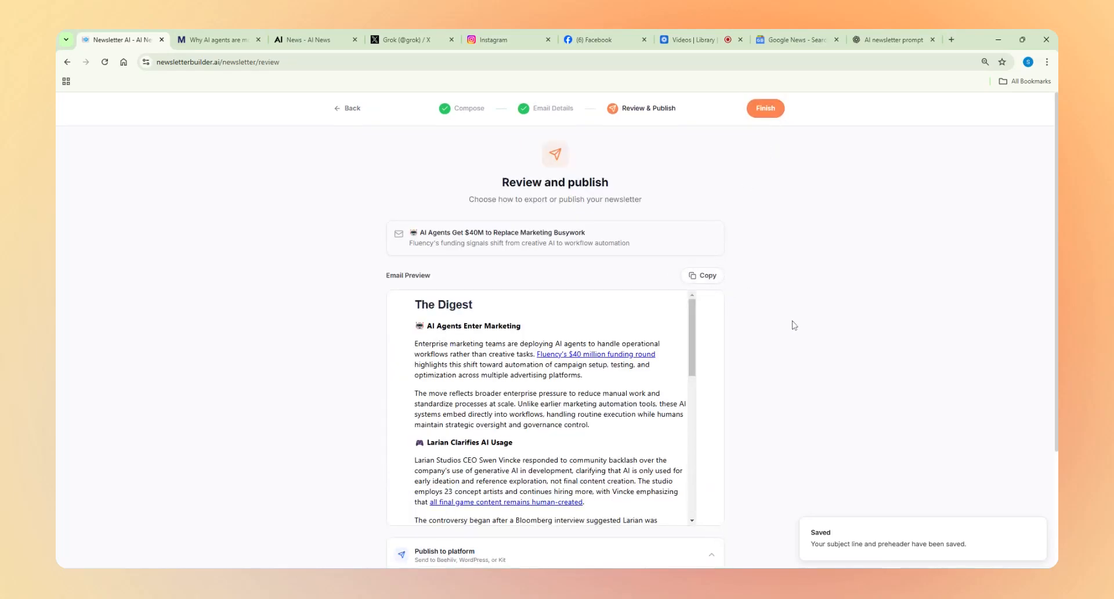
Examine the review page's email preview through to its end, along with the Beehiiv, Kit (ConvertKit) and HTML export options.
{"action": "scroll", "coordinate": [790, 323], "scroll_direction": "down", "scroll_amount": 3}
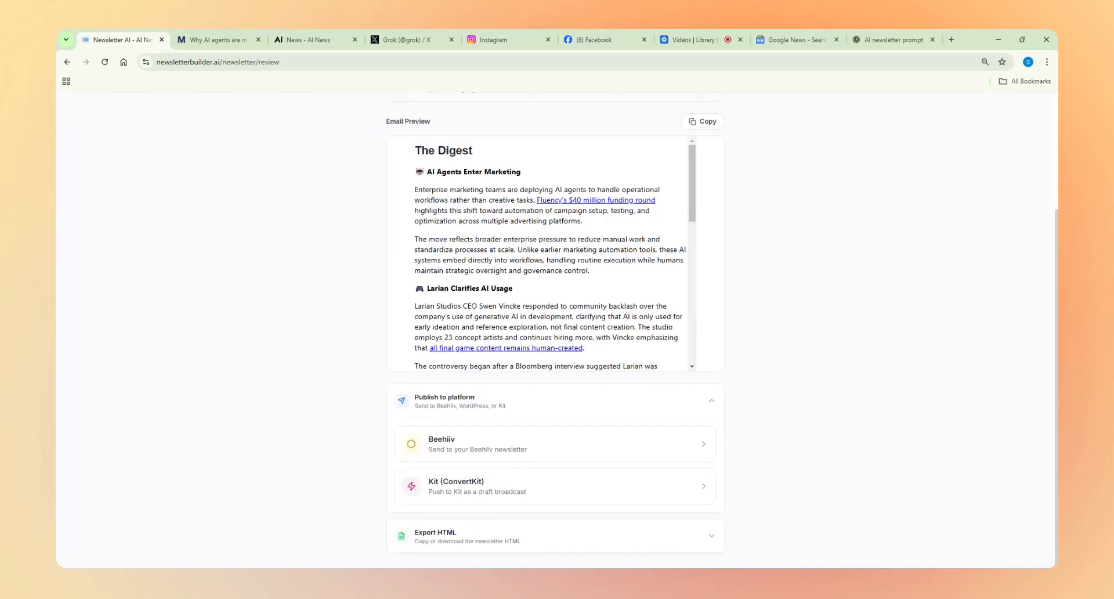
{"action": "scroll", "coordinate": [771, 360], "scroll_direction": "up", "scroll_amount": 3}
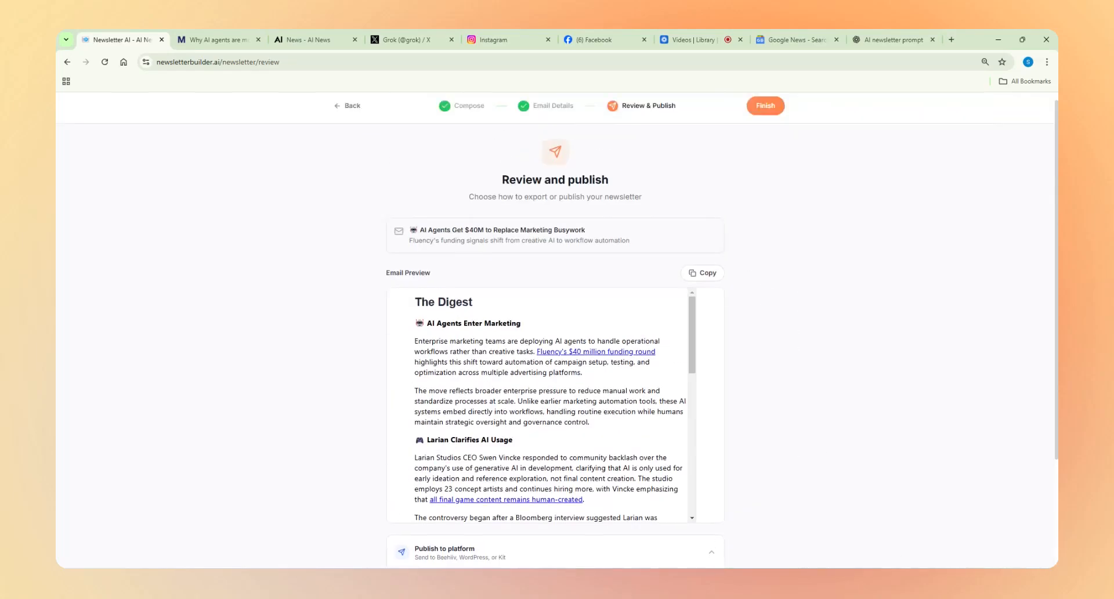
{"action": "left_click", "coordinate": [705, 278]}
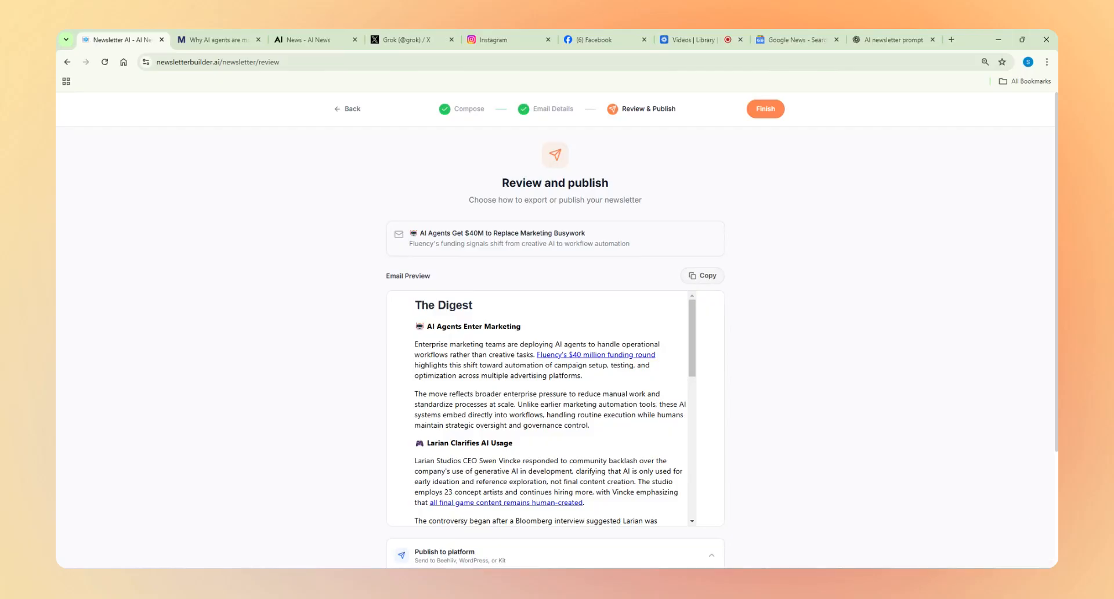
{"action": "left_click_drag", "start_coordinate": [414, 305], "coordinate": [618, 463]}
{"action": "scroll", "coordinate": [620, 463], "scroll_direction": "down", "scroll_amount": 2}
{"action": "left_click", "coordinate": [618, 463]}
{"action": "scroll", "coordinate": [545, 377], "scroll_direction": "down", "scroll_amount": 3}
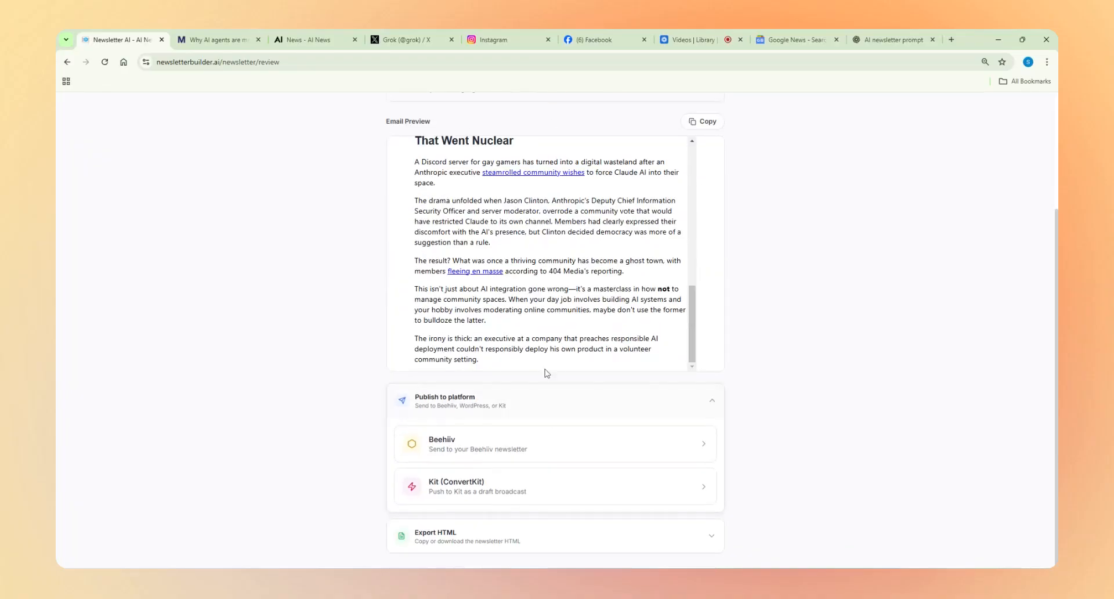
{"action": "scroll", "coordinate": [539, 360], "scroll_direction": "up", "scroll_amount": 3}
{"action": "scroll", "coordinate": [543, 355], "scroll_direction": "up", "scroll_amount": 6}
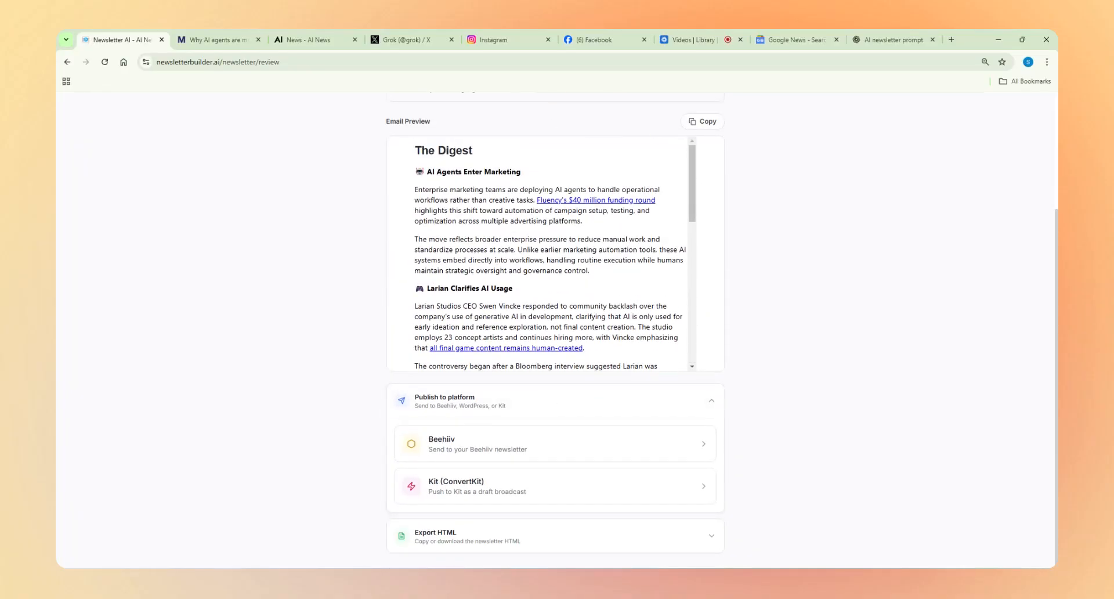
{"action": "scroll", "coordinate": [543, 354], "scroll_direction": "up", "scroll_amount": 2}
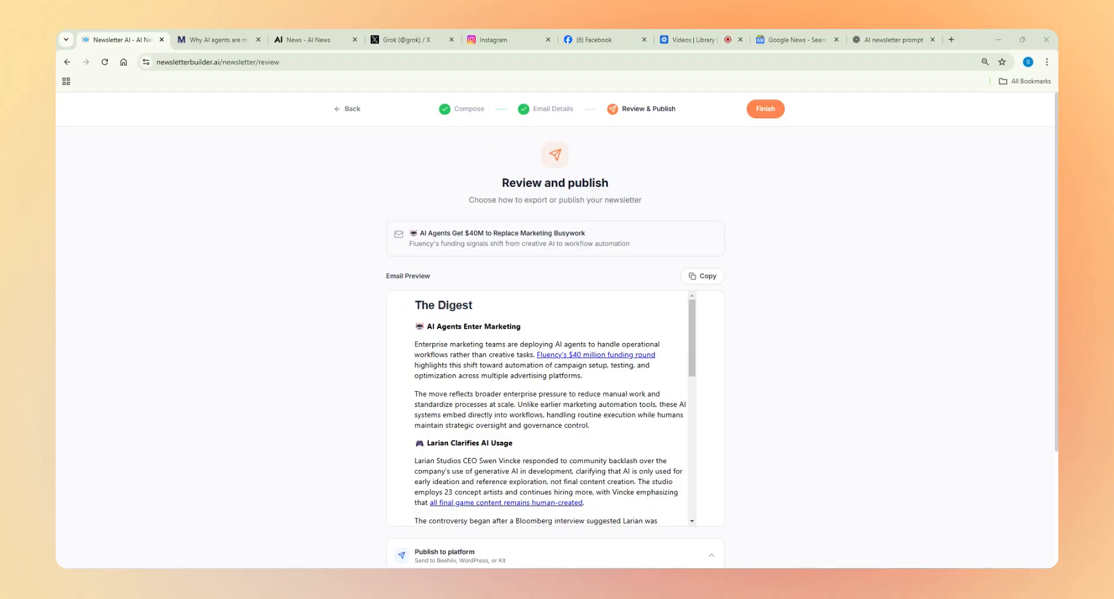
{"action": "scroll", "coordinate": [597, 416], "scroll_direction": "down", "scroll_amount": 12}
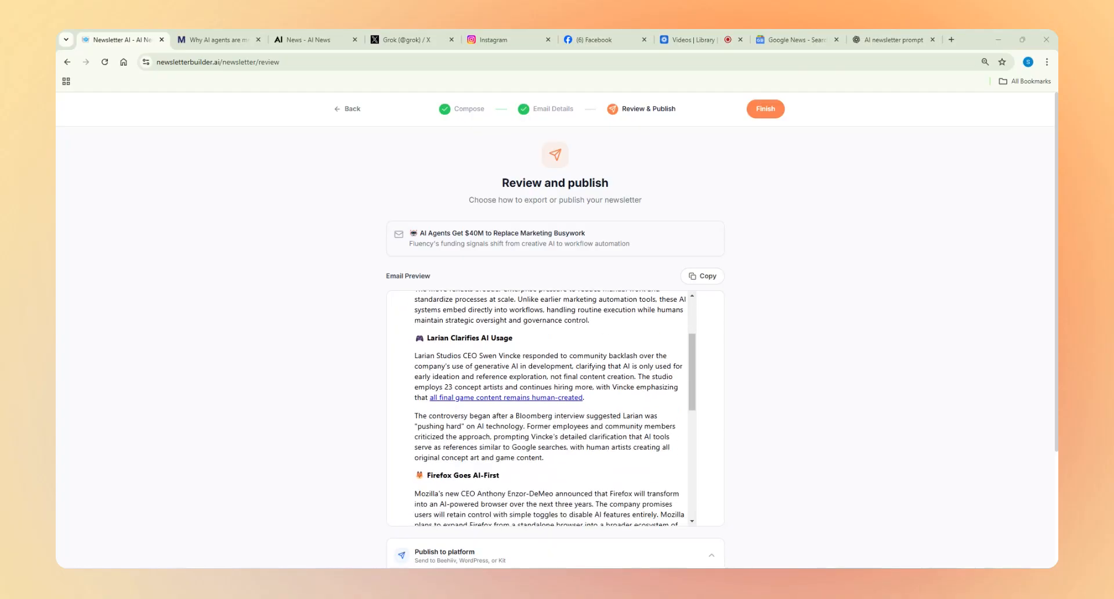
{"action": "scroll", "coordinate": [772, 428], "scroll_direction": "down", "scroll_amount": 3}
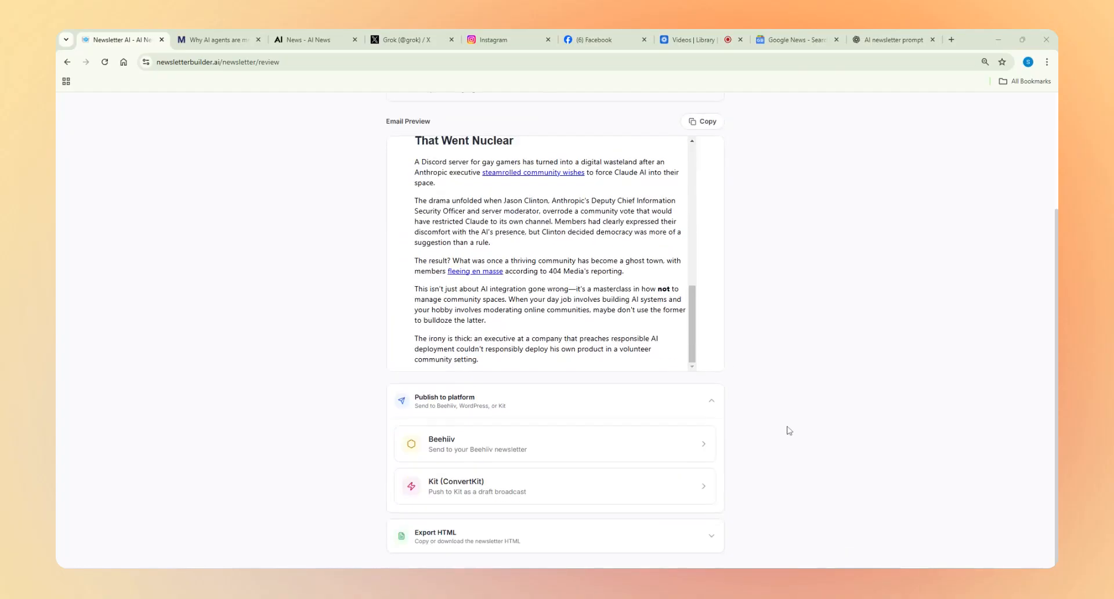
{"action": "scroll", "coordinate": [787, 428], "scroll_direction": "up", "scroll_amount": 3}
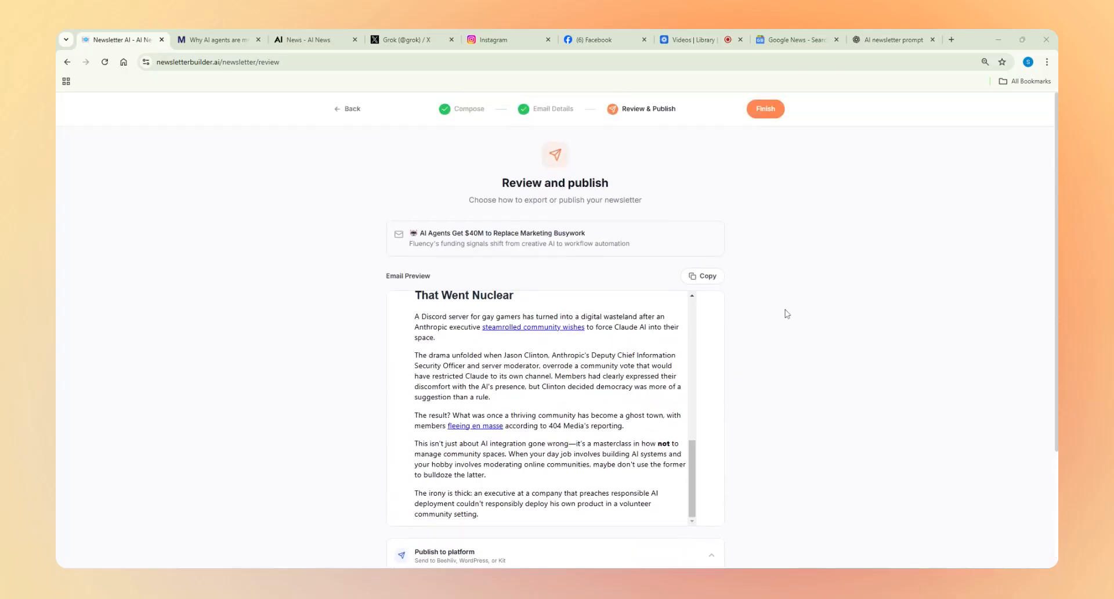